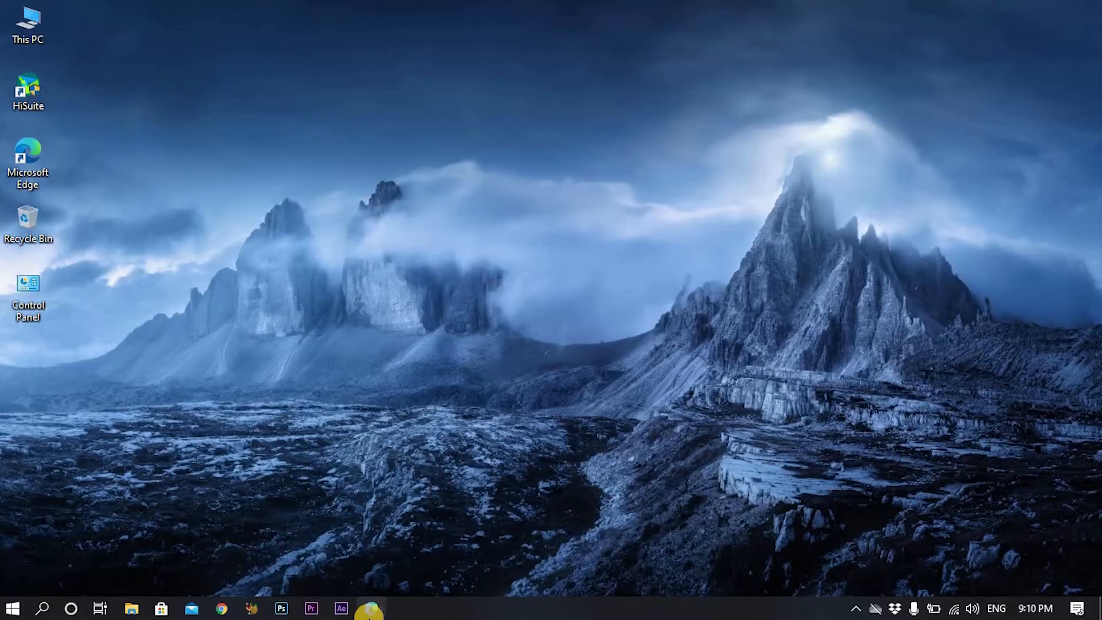
Search Bing for virtualbox and open the VirtualBox Downloads page.
left_click(372, 608)
left_click(329, 45)
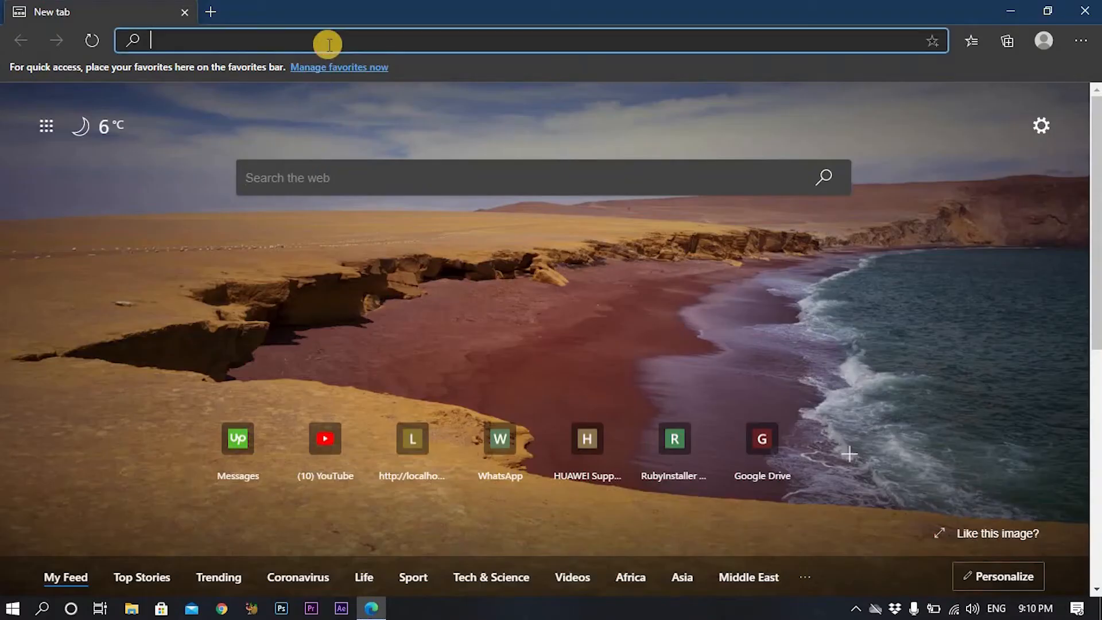
type("virtual")
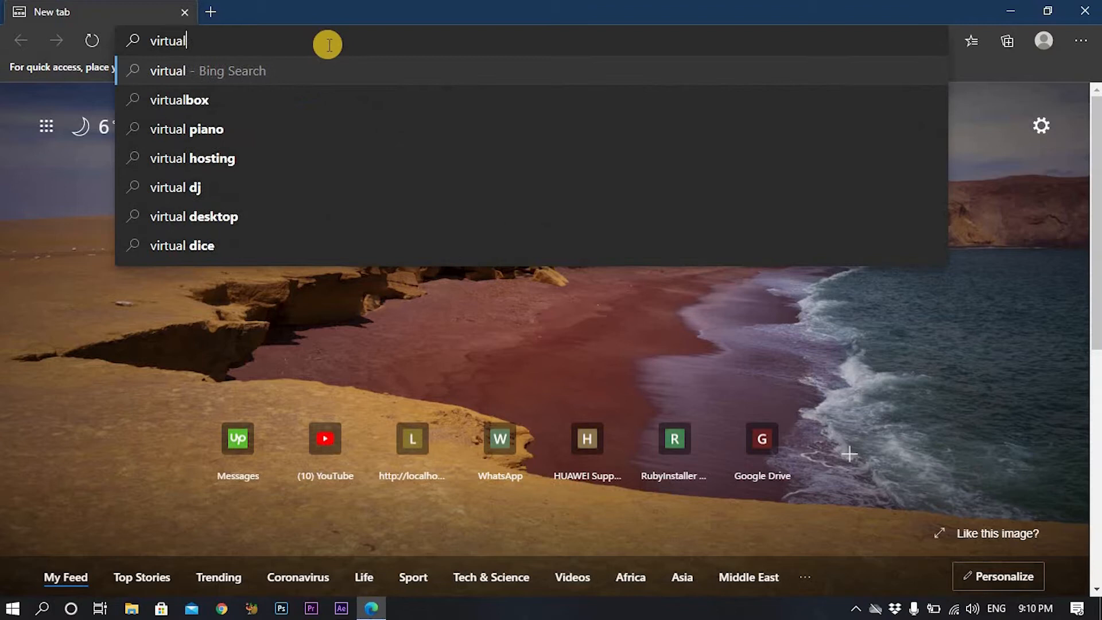
key("Down")
key("Return")
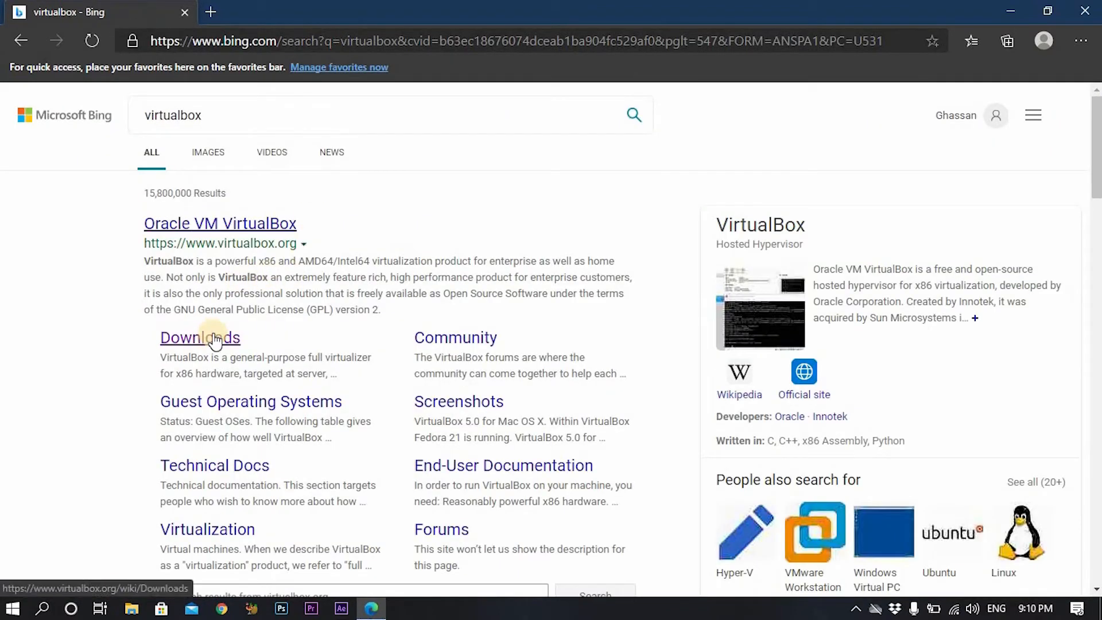
left_click(214, 342)
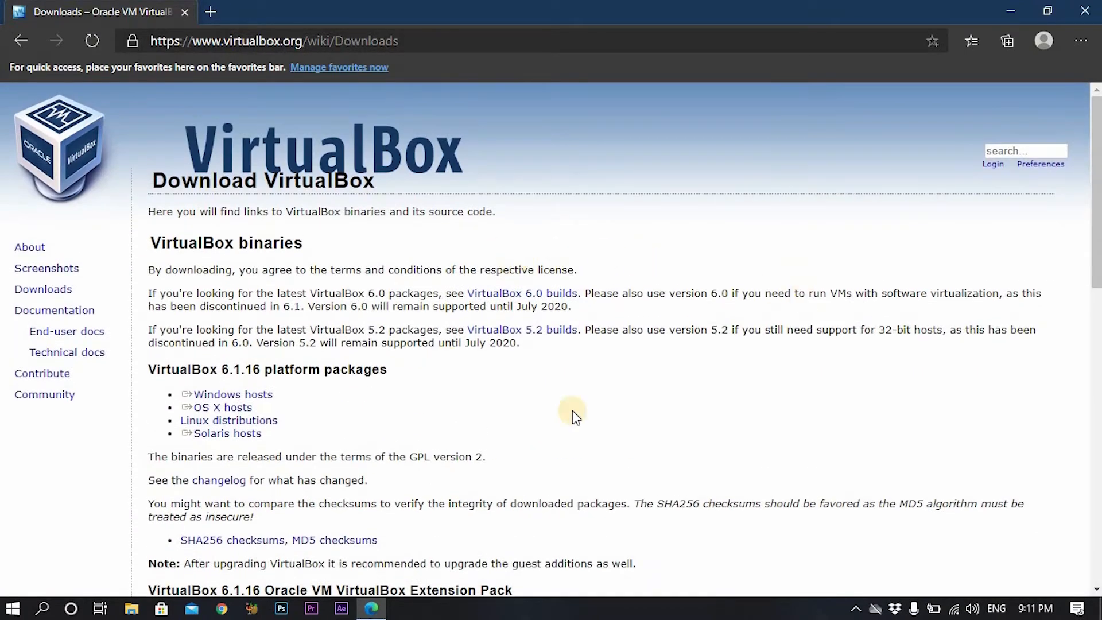
Save the VirtualBox 6.1.16 installer for Windows hosts to the Desktop.
left_click_drag(578, 330, 467, 331)
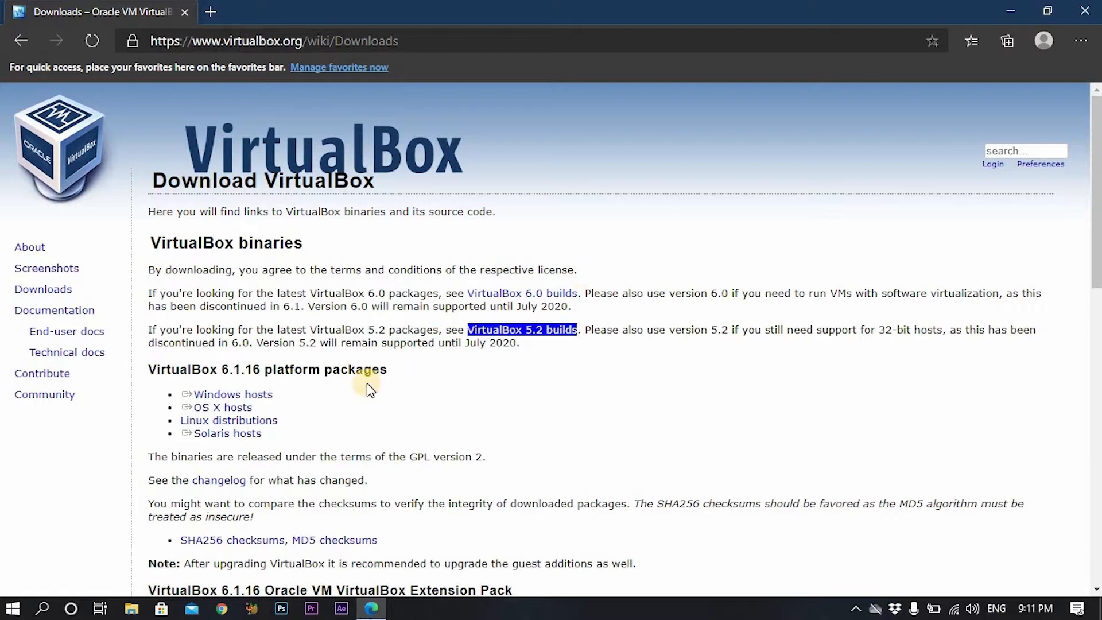
left_click(258, 400)
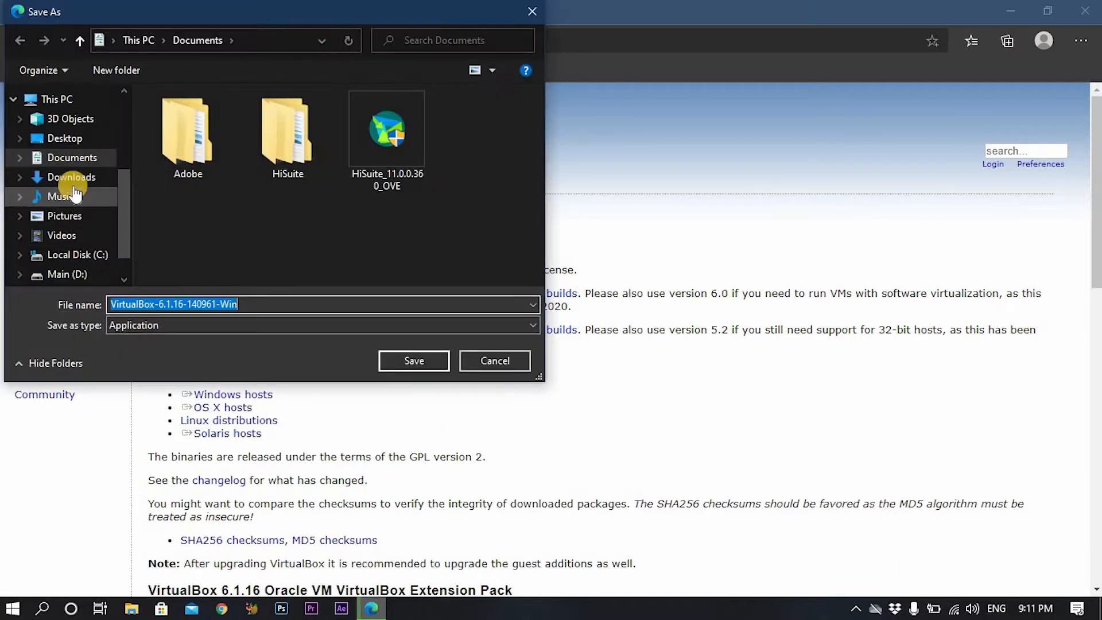
left_click(428, 362)
Save the all-platforms VirtualBox 6.1.16 Extension Pack to the Desktop.
scroll(680, 343, "down", 3)
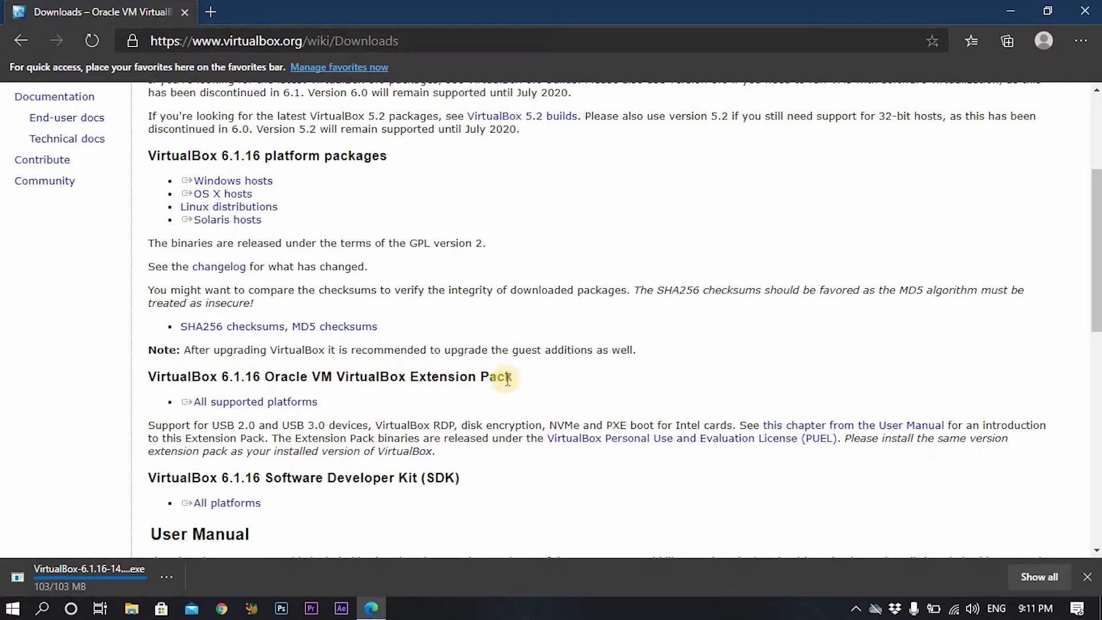
left_click(287, 404)
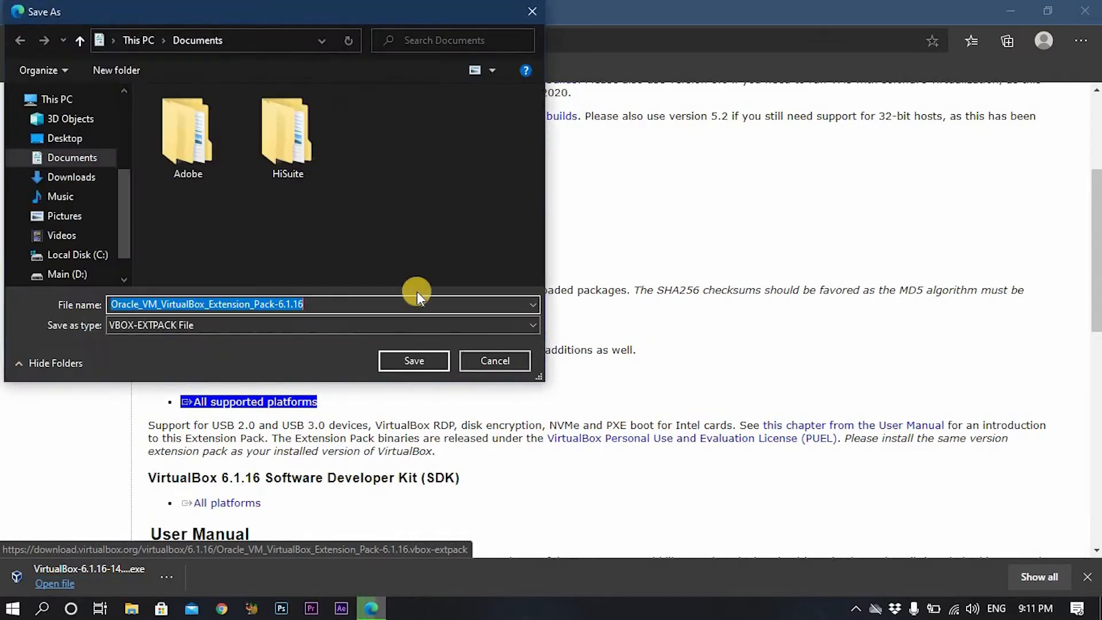
left_click(68, 138)
left_click(429, 360)
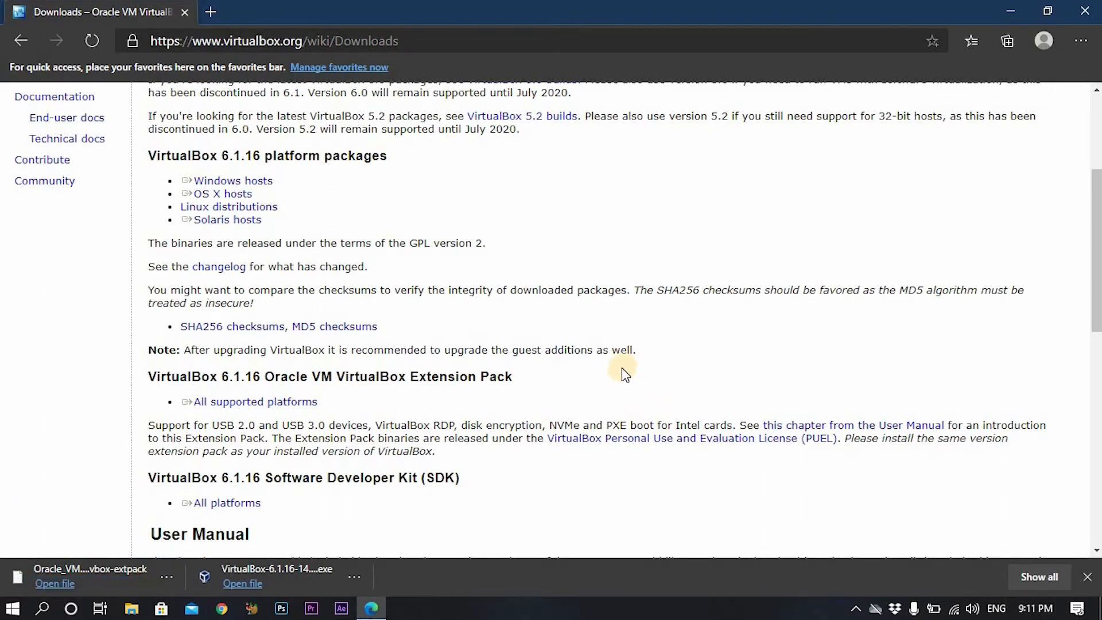
Run the VirtualBox installer from the Desktop and install it with all default options.
left_click(1012, 12)
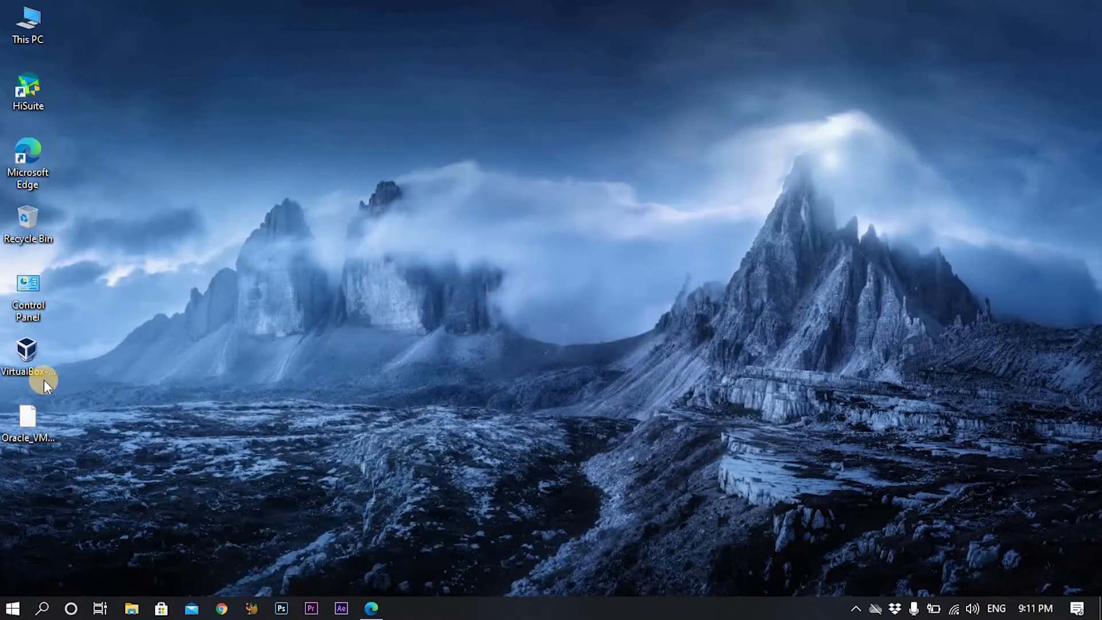
double_click(36, 347)
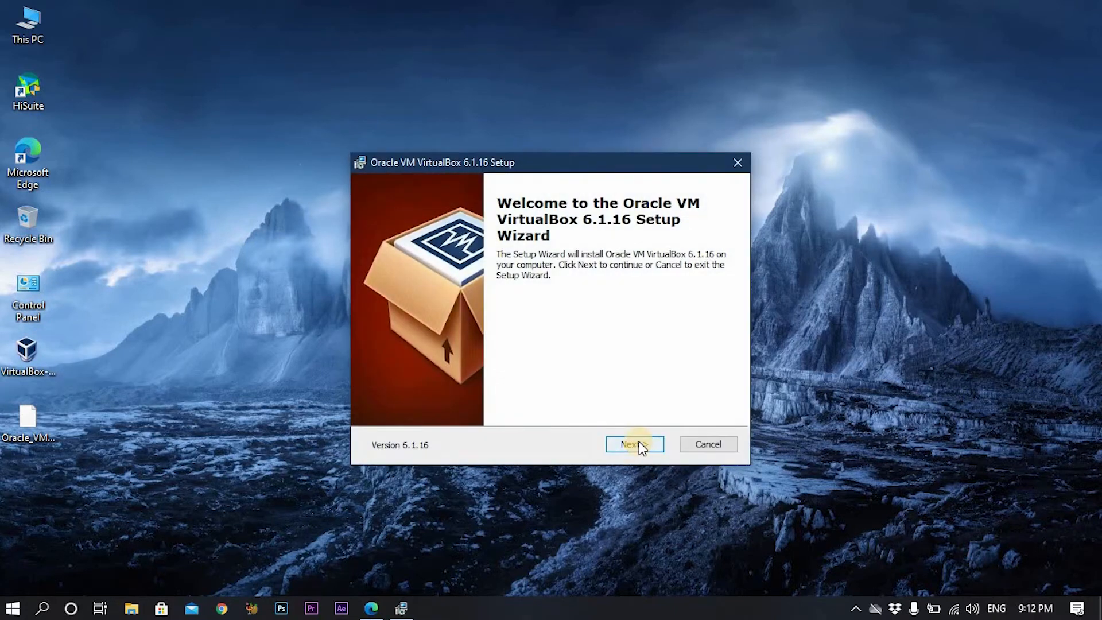
left_click(640, 445)
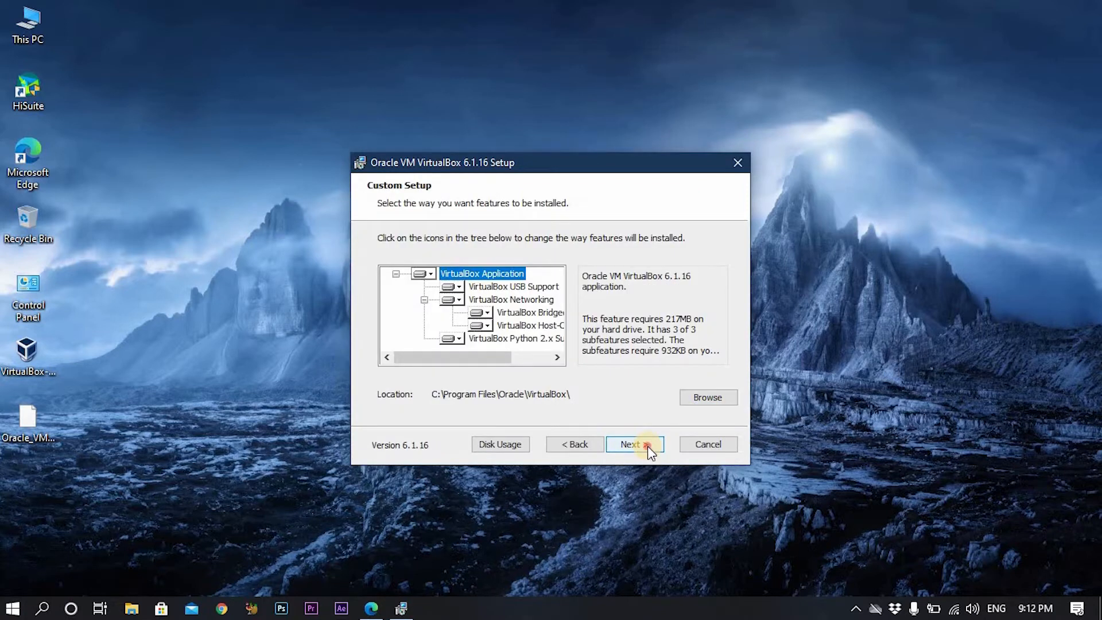
left_click(647, 446)
left_click(648, 446)
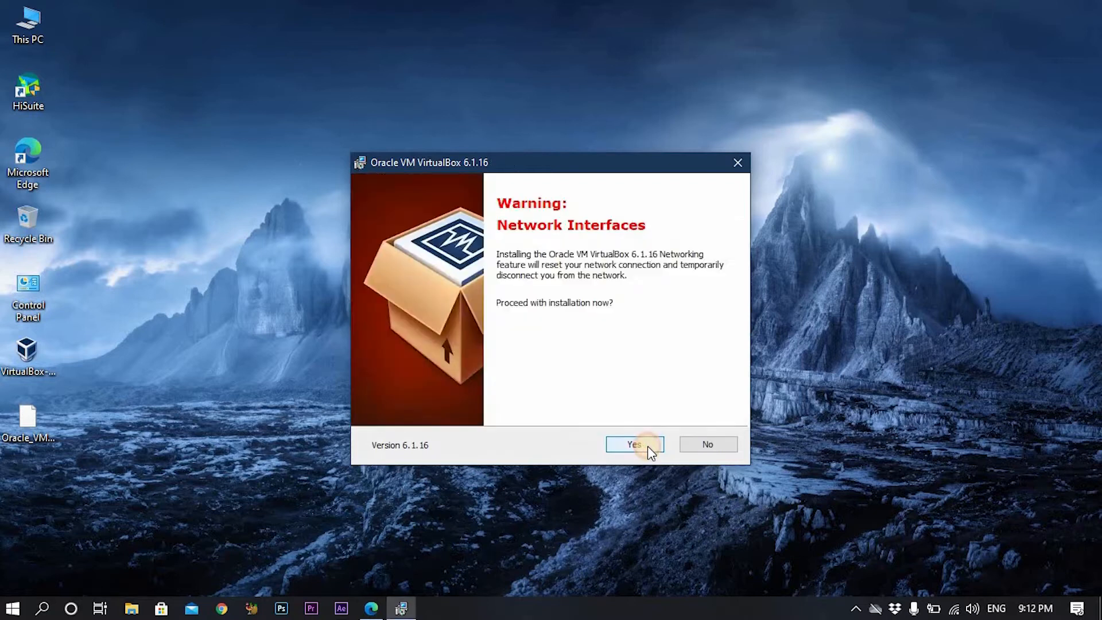
left_click(647, 446)
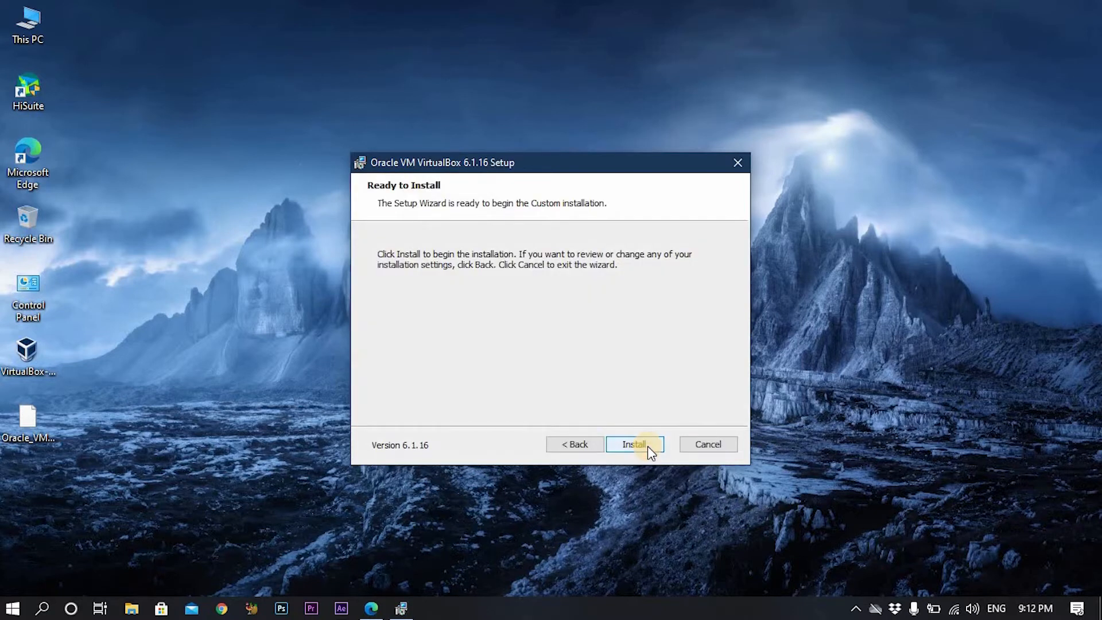
left_click(647, 446)
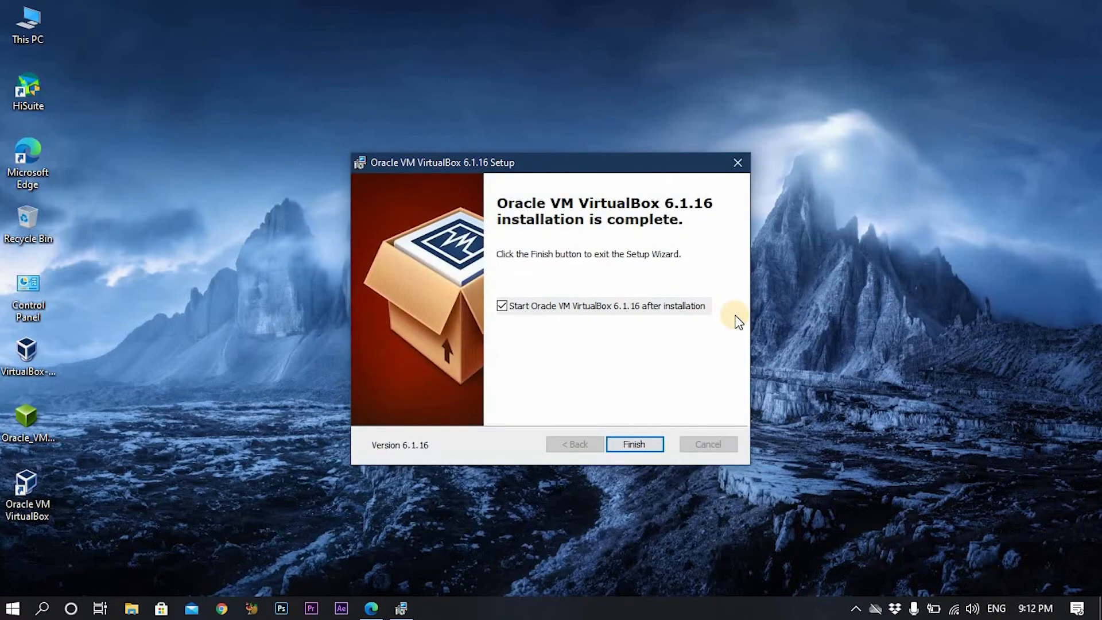
left_click(652, 446)
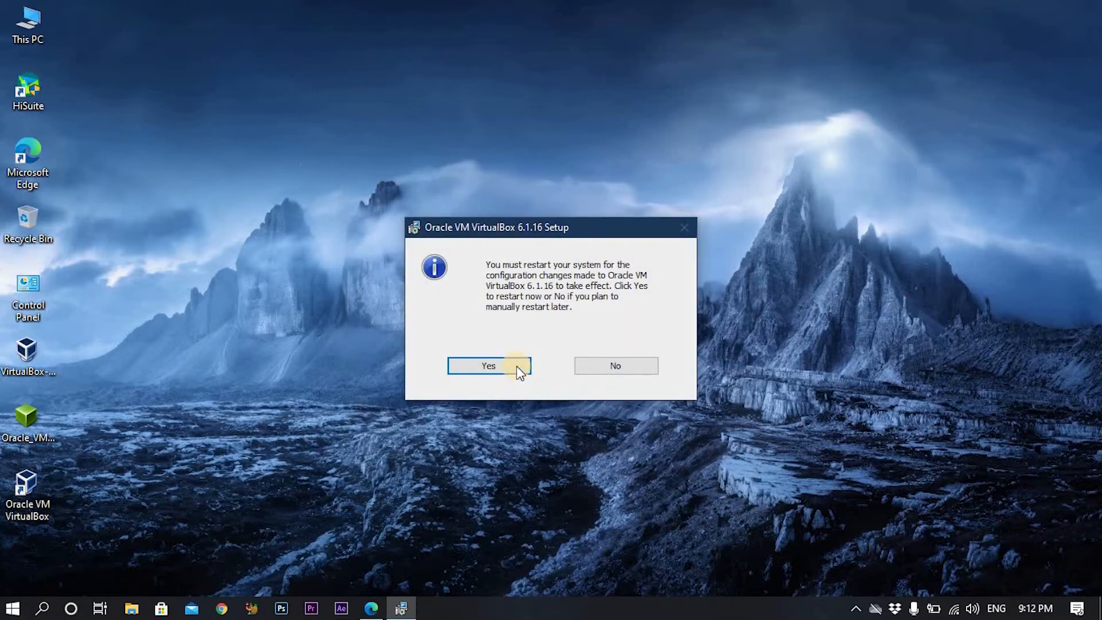
Decline the newer Extension Pack download, close VirtualBox Manager, and postpone the restart.
left_click(641, 362)
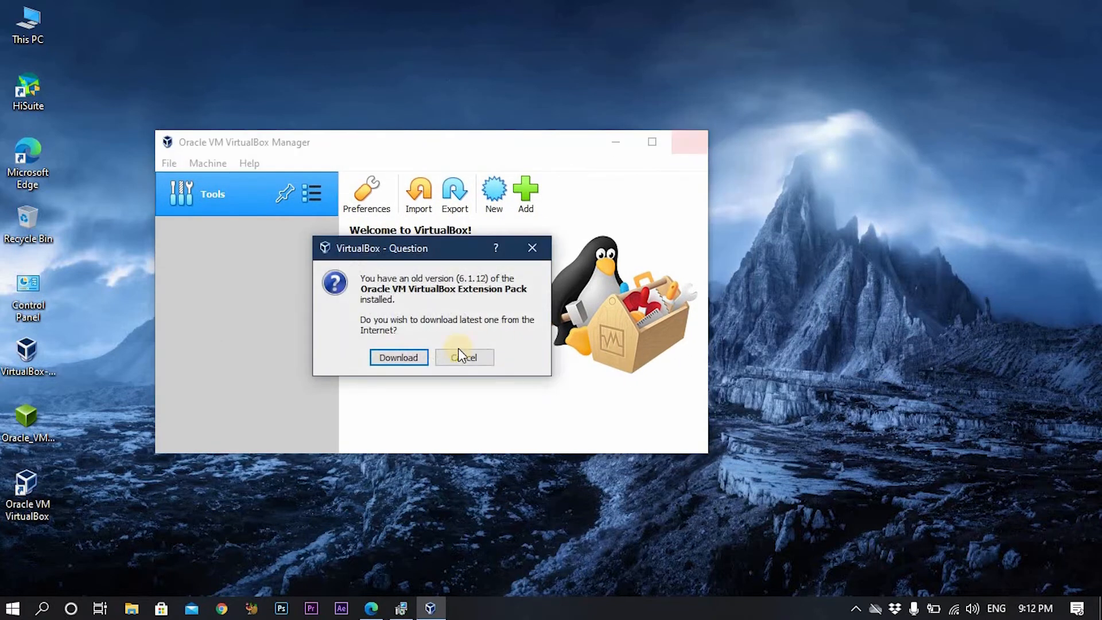
left_click(463, 357)
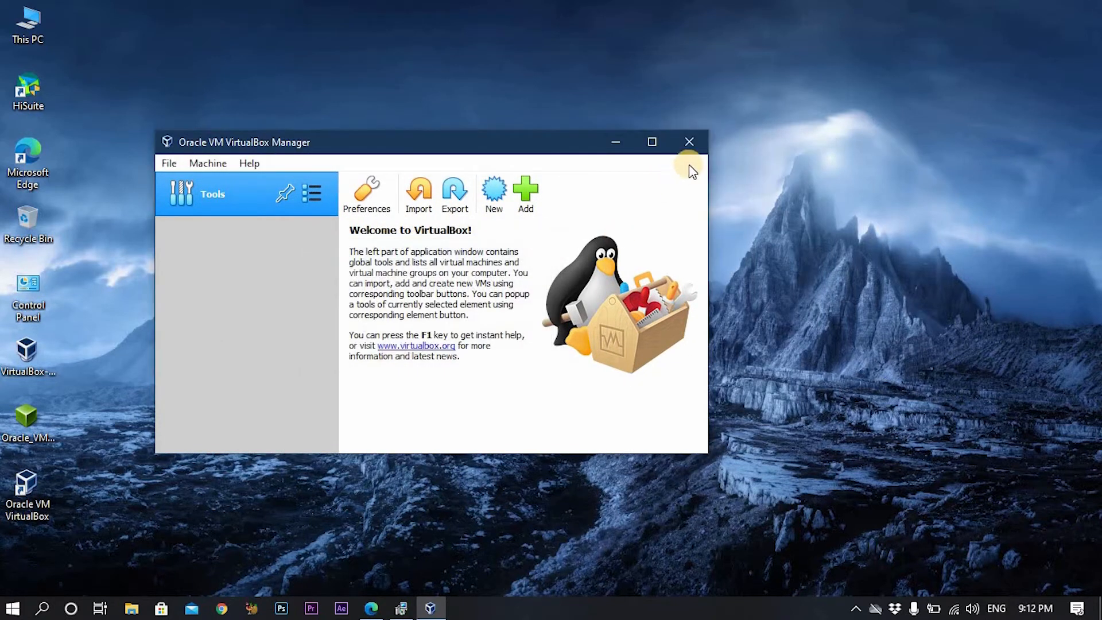
left_click_drag(612, 152, 720, 175)
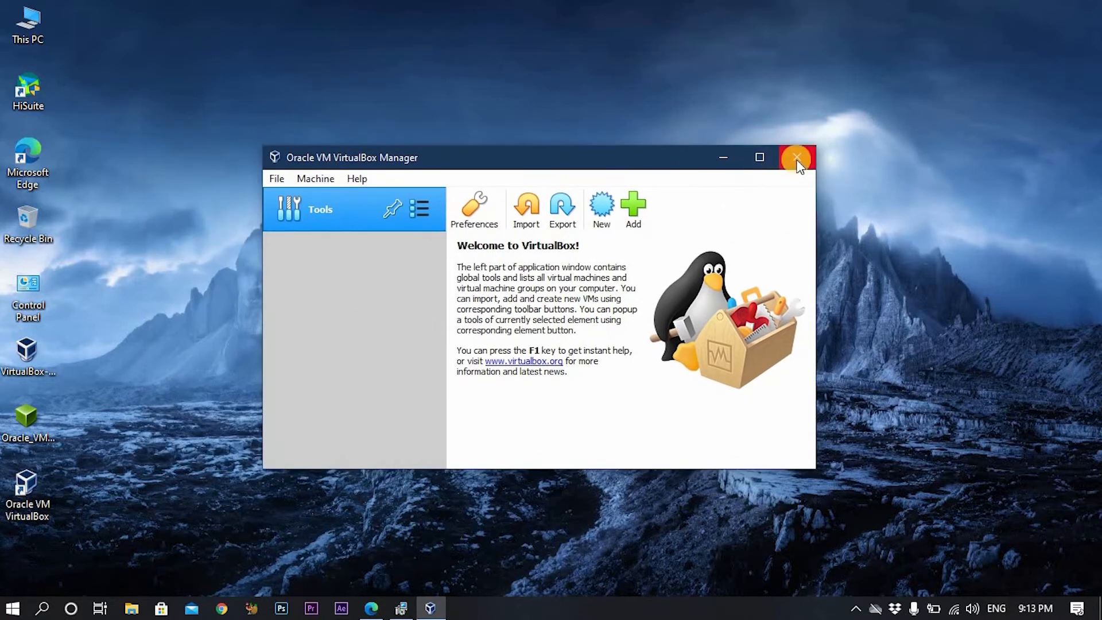
left_click(798, 161)
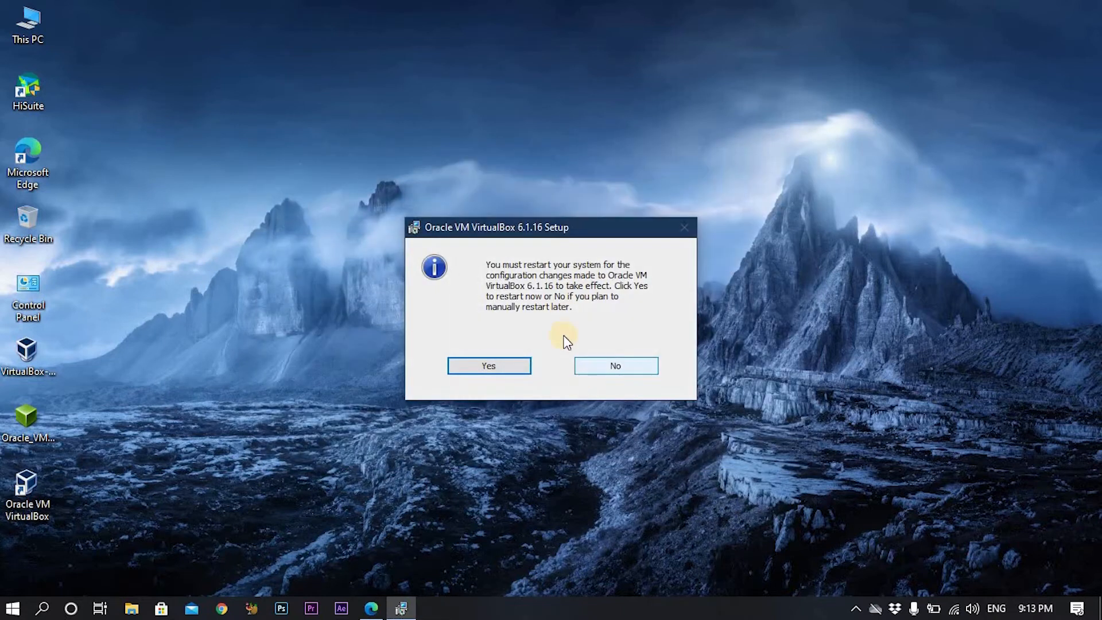
left_click(616, 368)
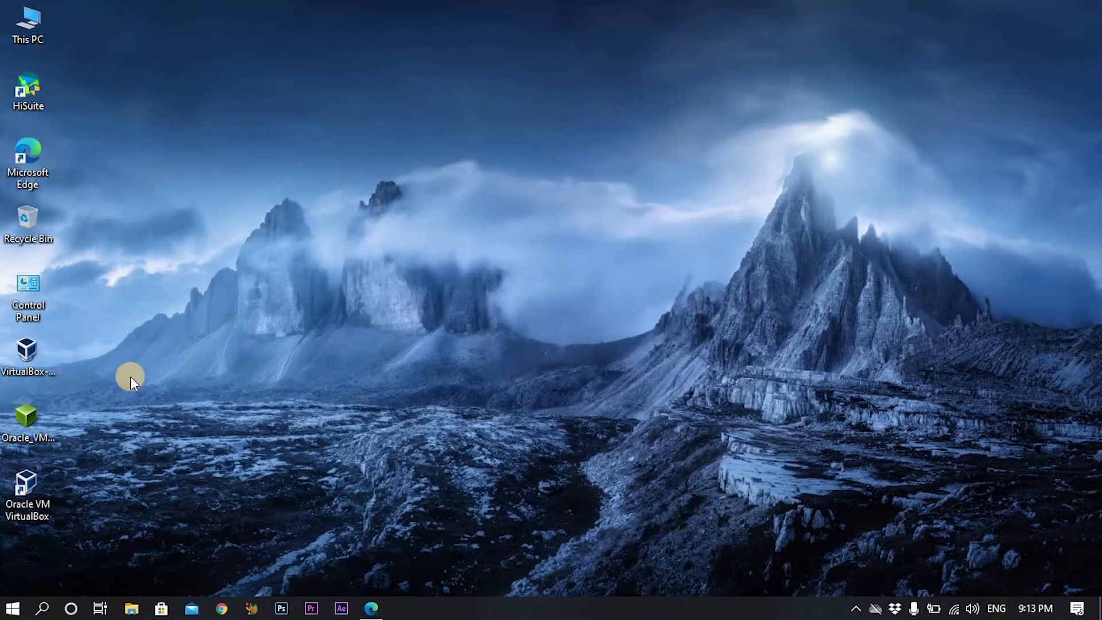
Upgrade the Extension Pack from 6.1.12 to 6.1.16, accepting its licence agreement.
left_click(29, 419)
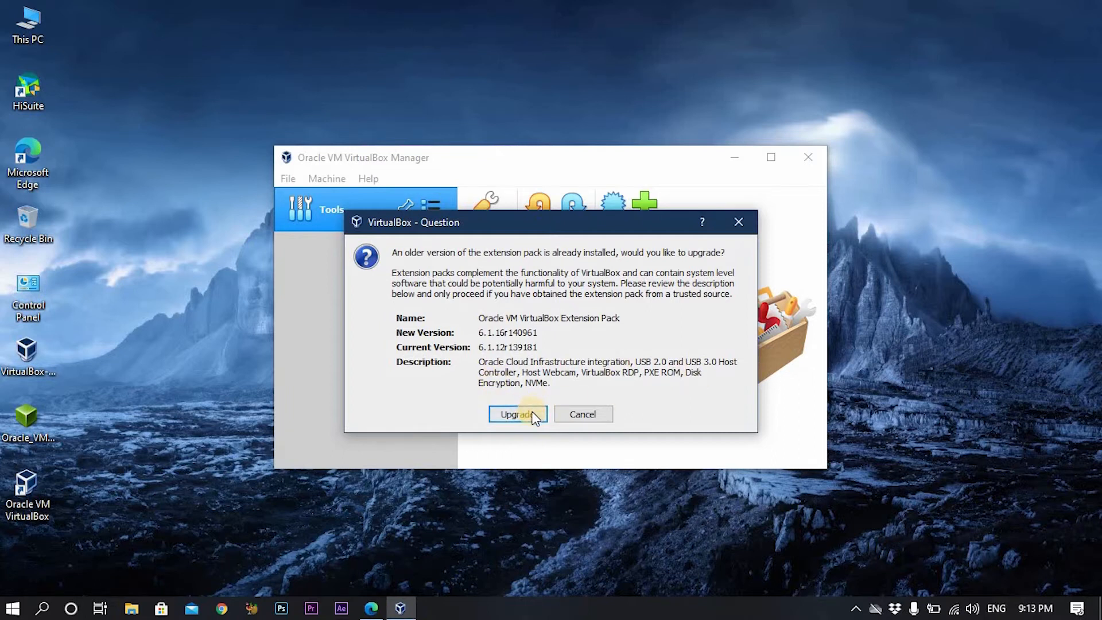
left_click(529, 415)
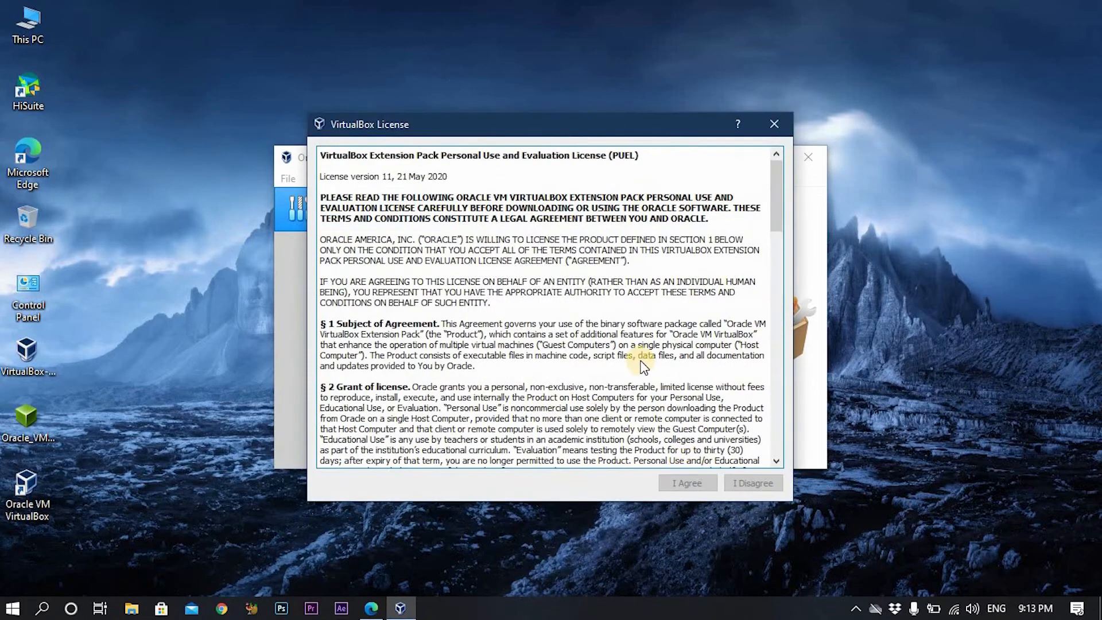
scroll(639, 360, "down", 5)
scroll(639, 364, "down", 10)
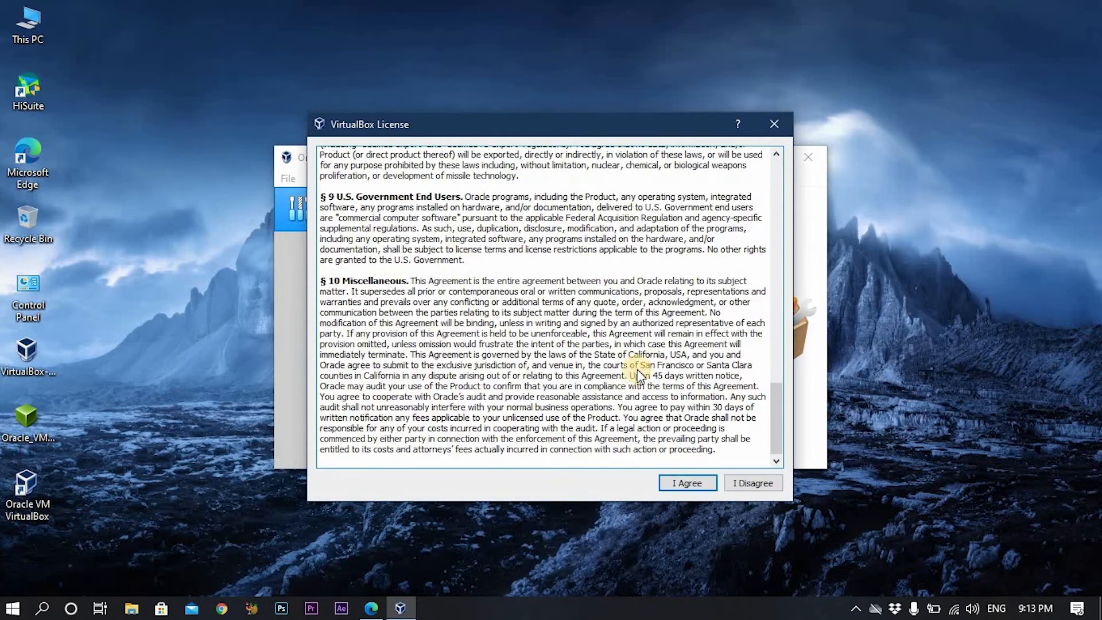
left_click(689, 483)
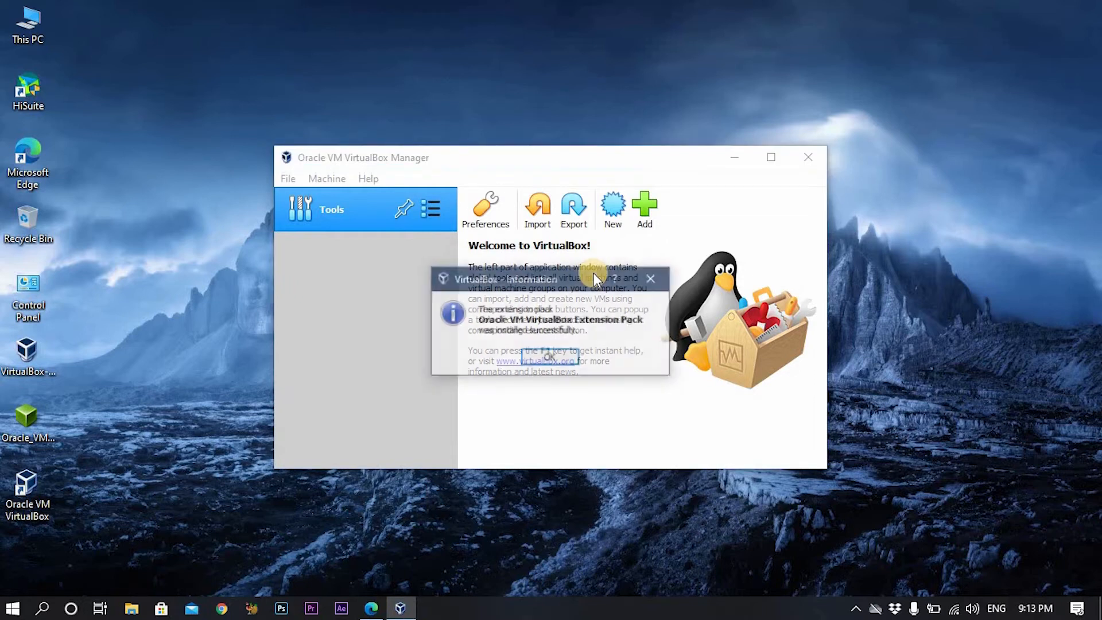
left_click(554, 361)
left_click_drag(639, 154, 656, 163)
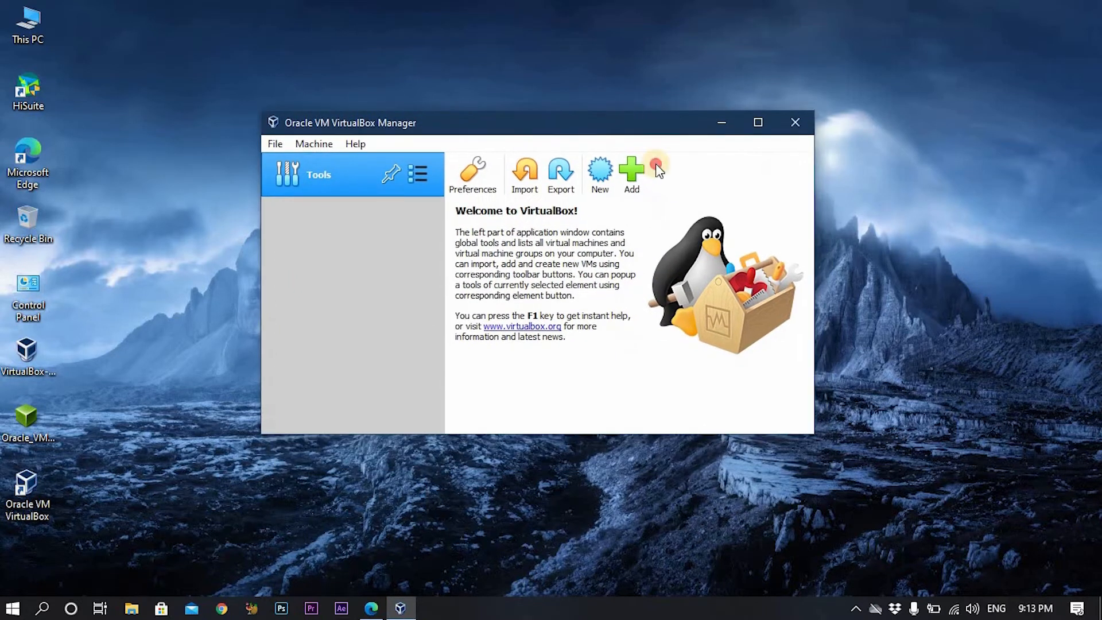
left_click_drag(622, 127, 632, 154)
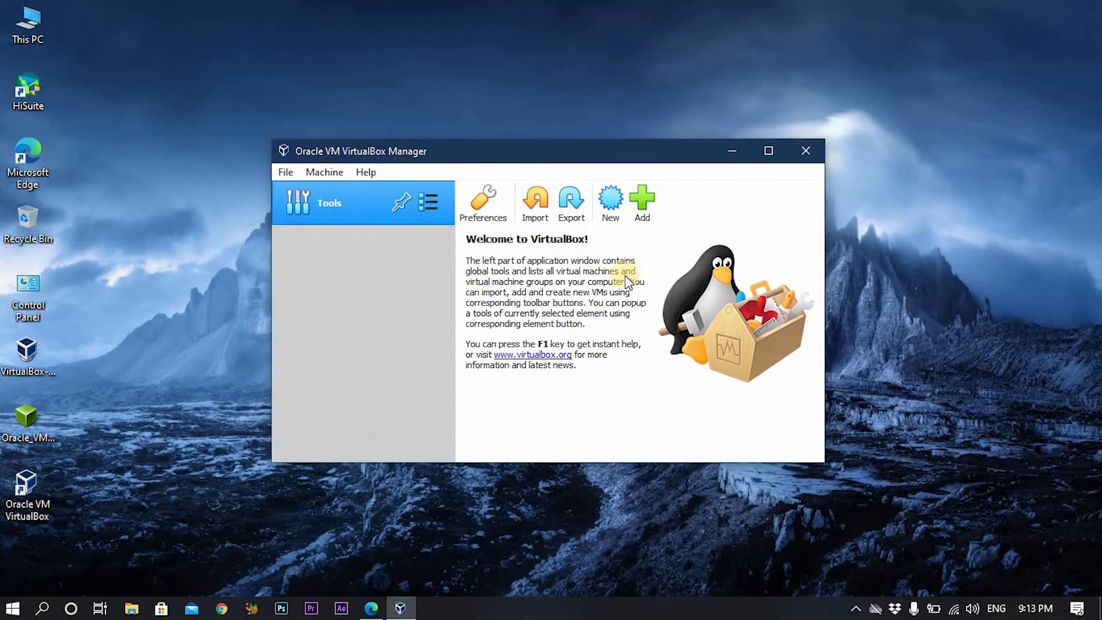
left_click(12, 607)
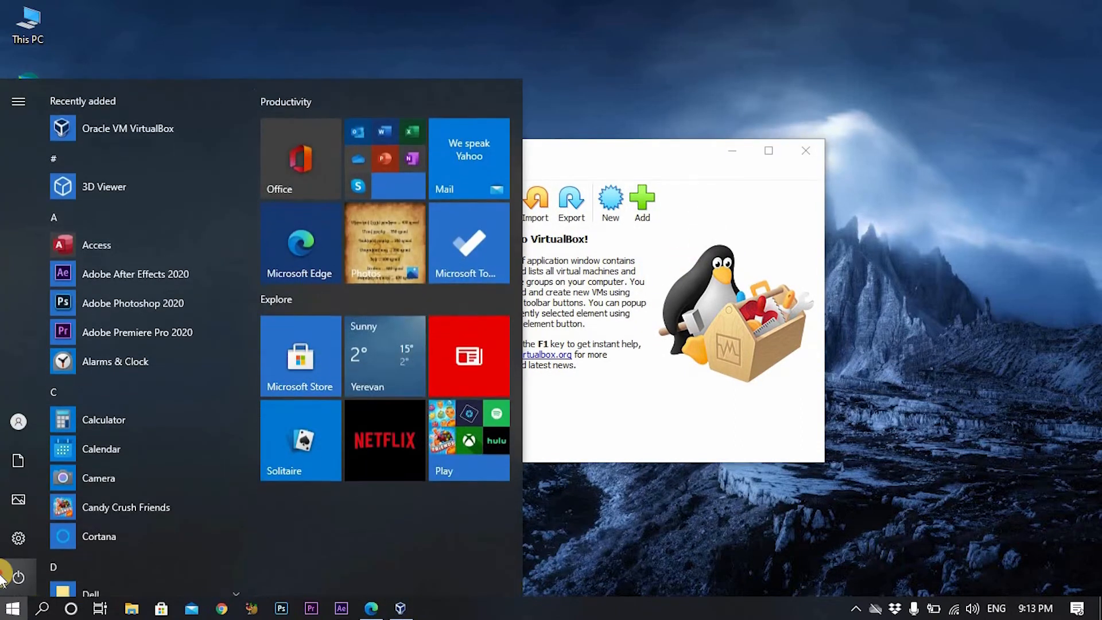
Delete the VirtualBox installer from the Desktop and empty the Recycle Bin.
left_click(18, 576)
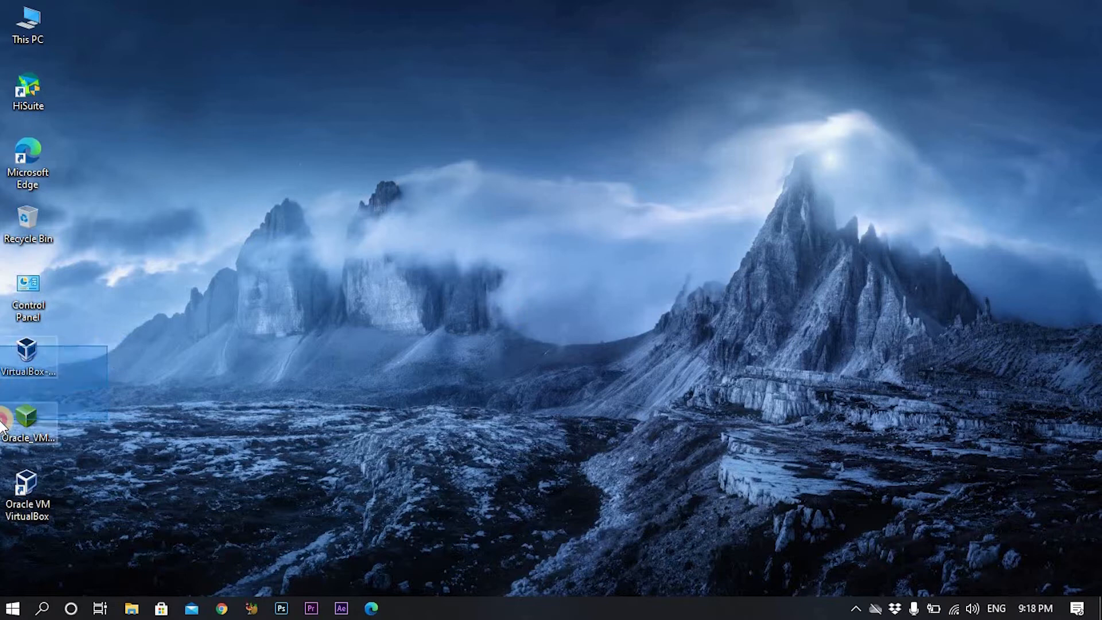
left_click_drag(46, 347, 36, 219)
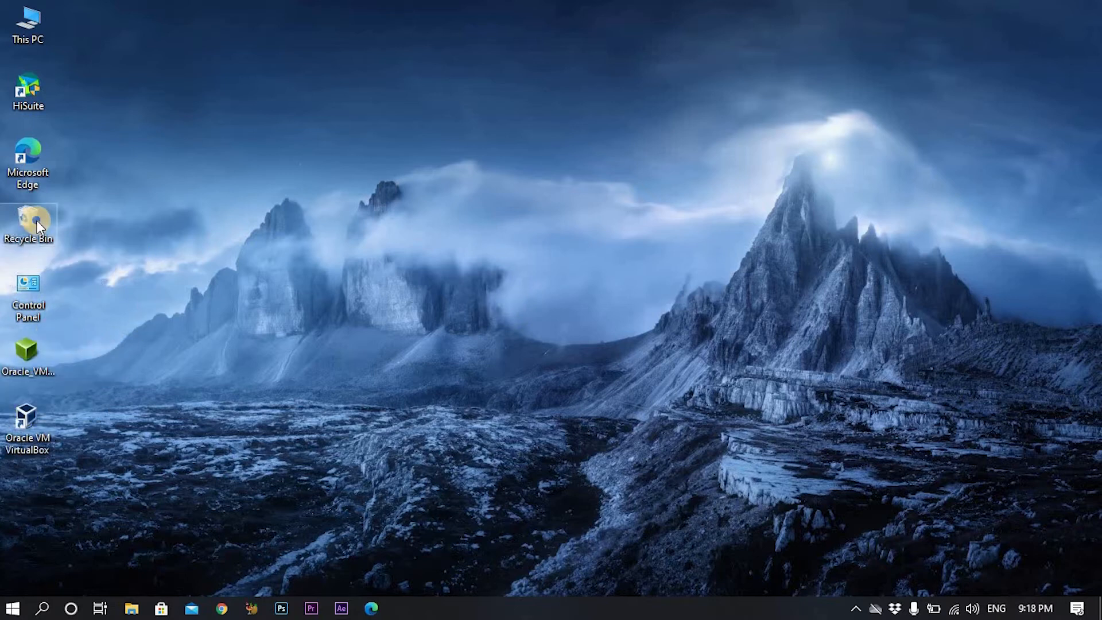
right_click(36, 220)
left_click(85, 246)
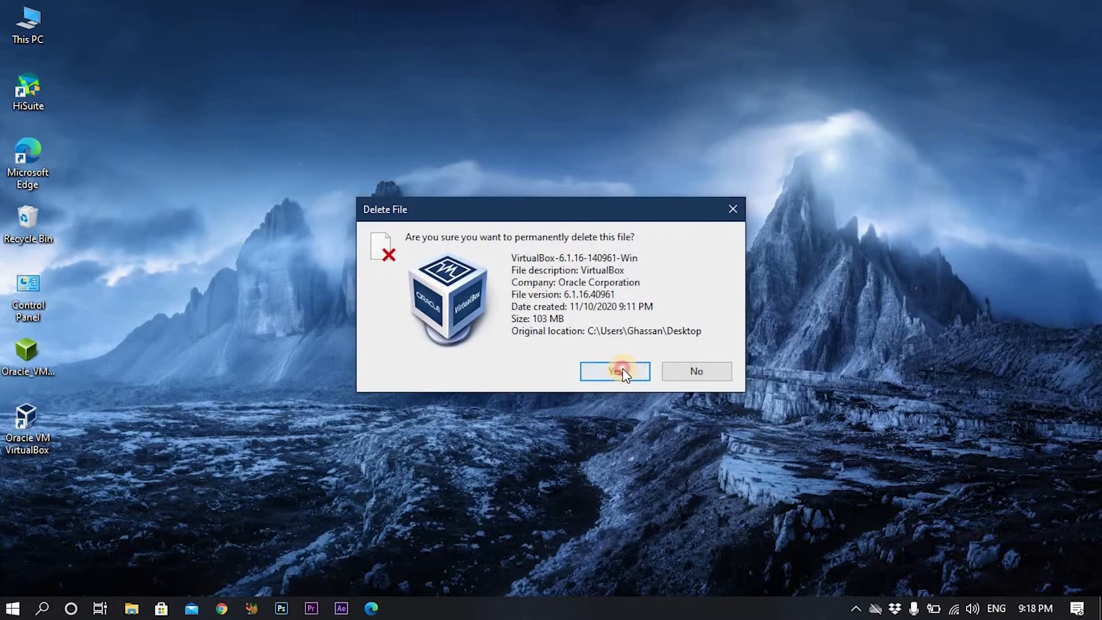
left_click(623, 372)
Delete the Oracle_VM file, empty the Recycle Bin again, and start Microsoft Edge.
left_click_drag(136, 335, 32, 224)
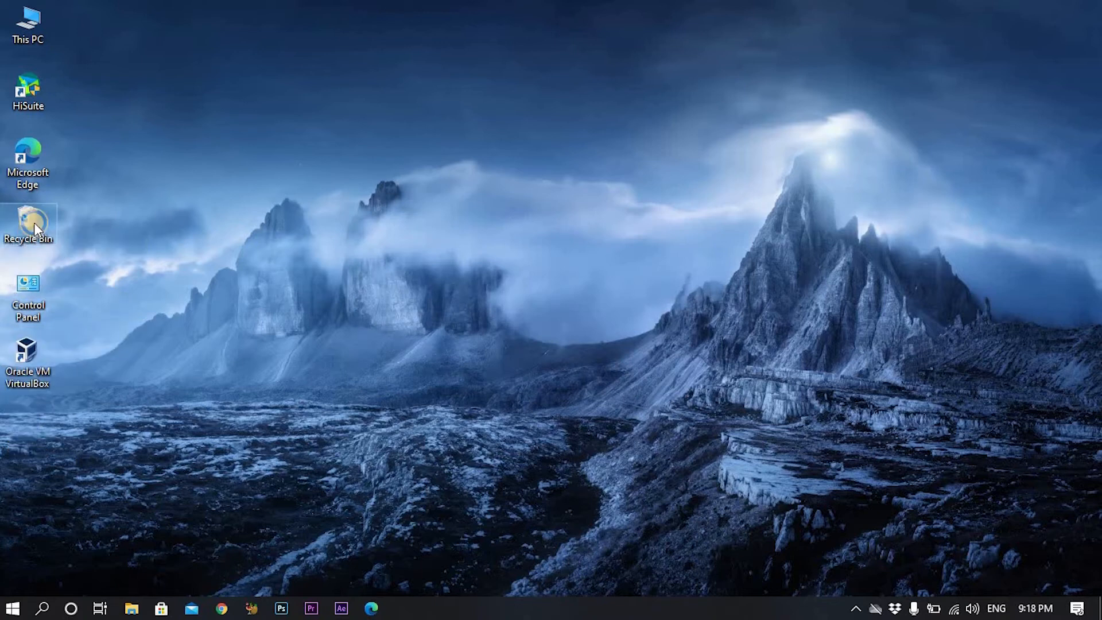
right_click(32, 223)
left_click(86, 253)
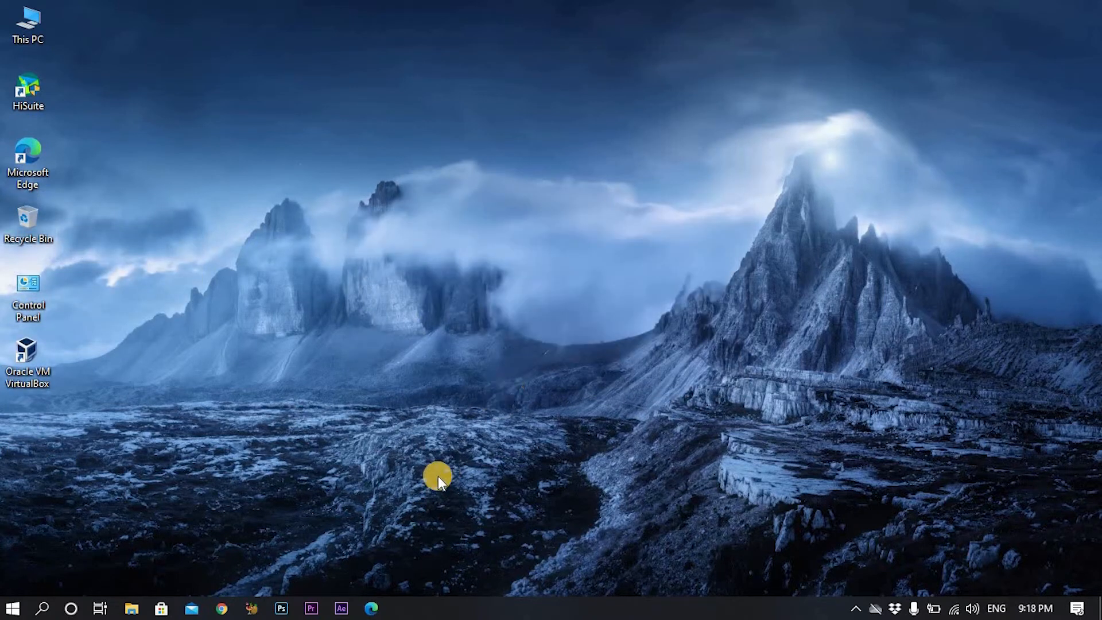
left_click(371, 608)
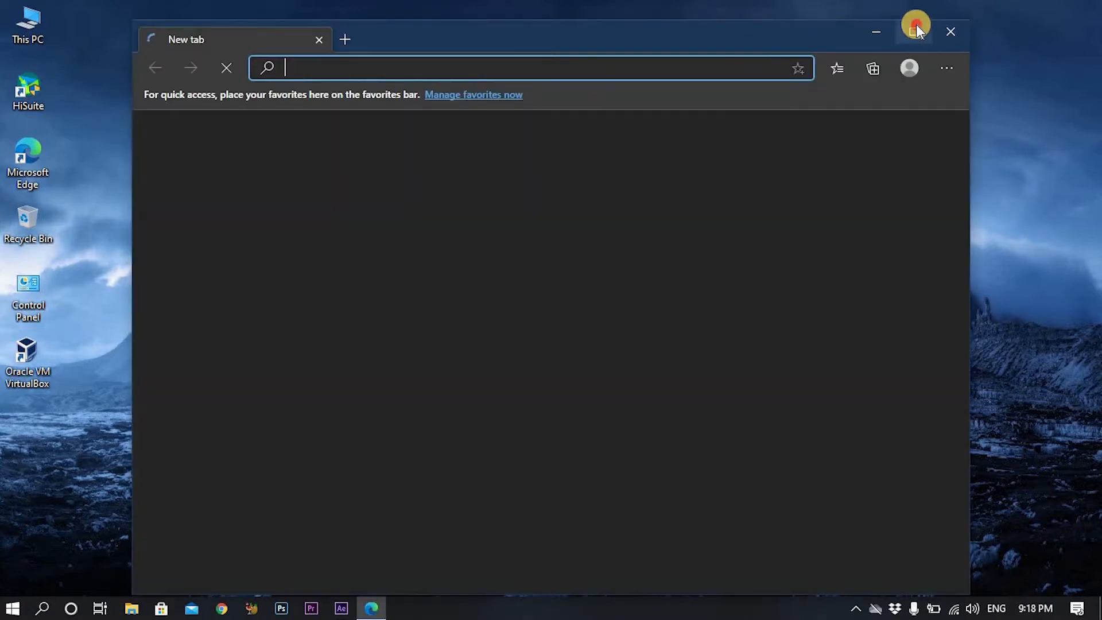
Maximize Edge, search for parrot os, and open the official parrotsec.org site.
left_click(912, 29)
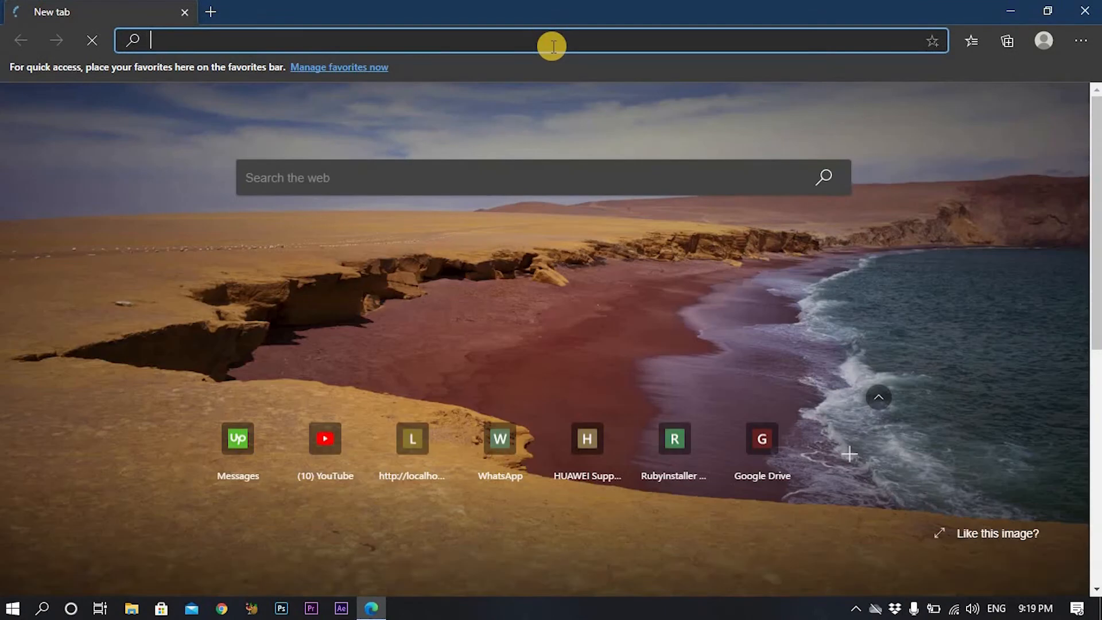
type("parrot")
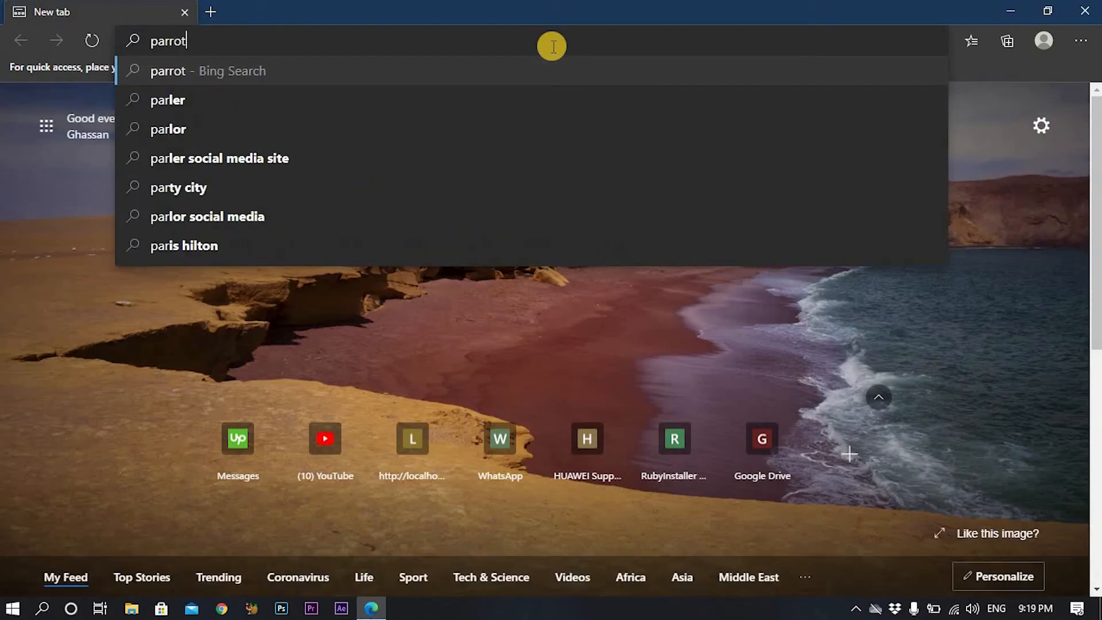
key("Down")
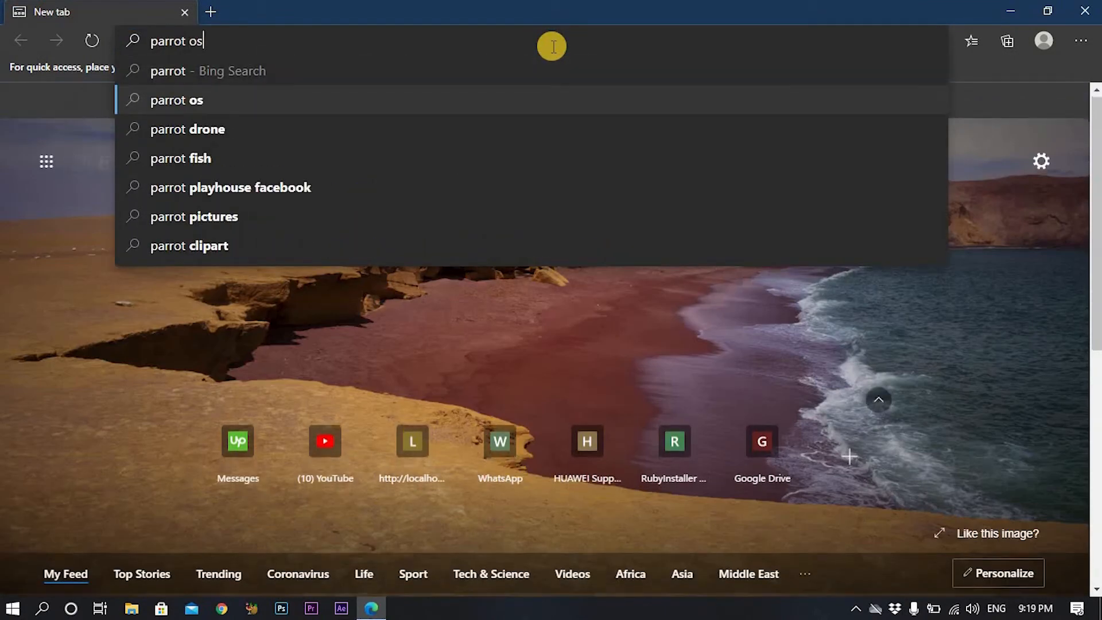
key("Return")
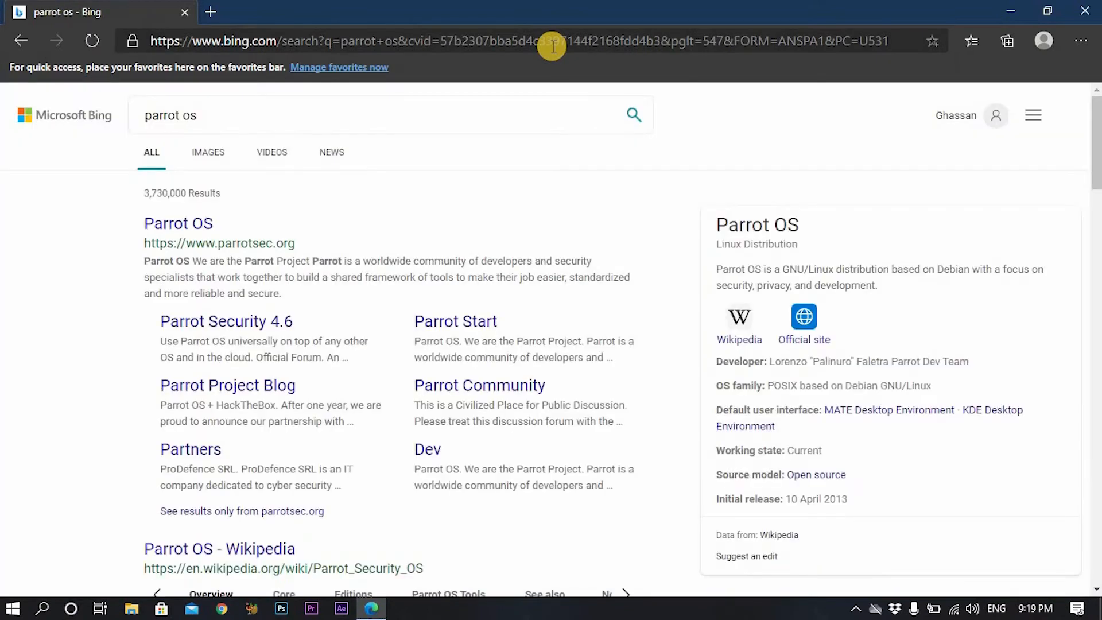
left_click(185, 227)
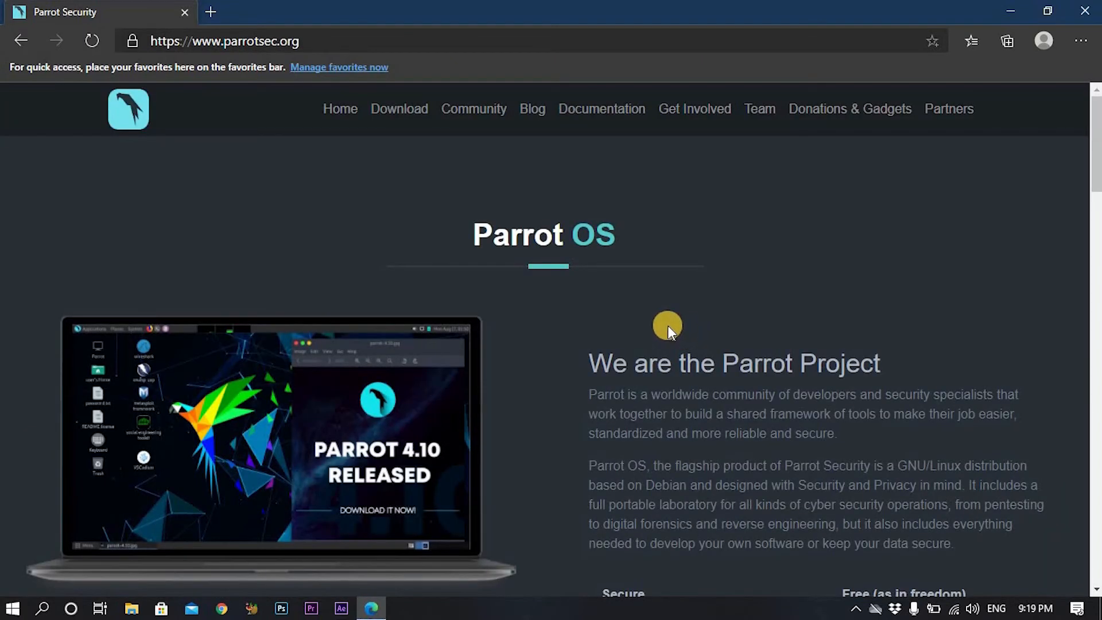
Go to the ParrotOS 4.10 download page and filter it to Security editions.
left_click(405, 118)
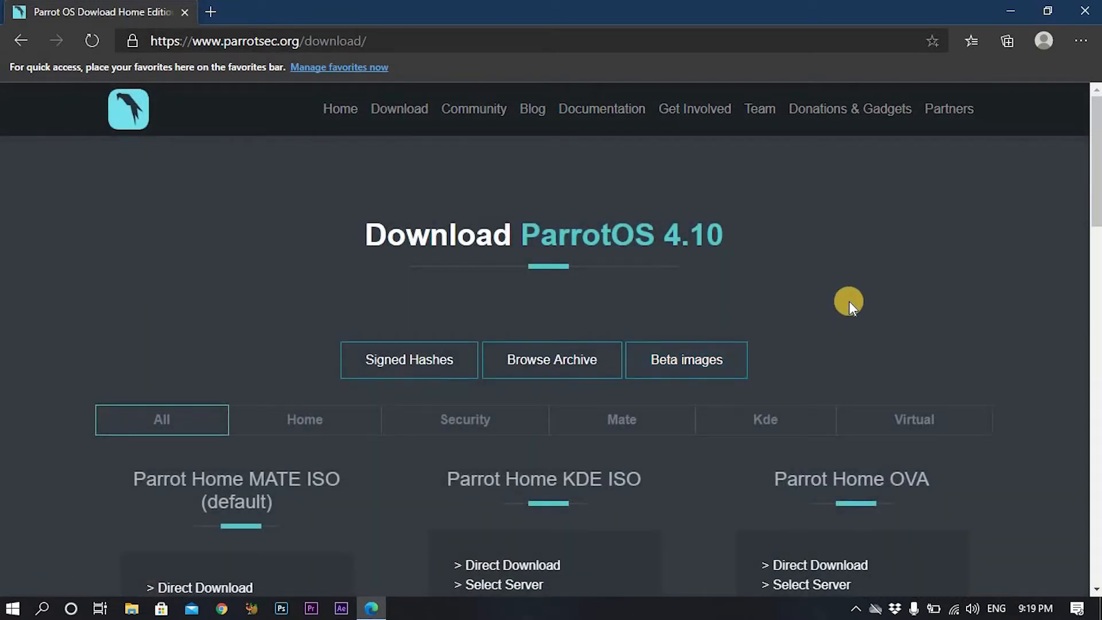
scroll(849, 300, "down", 3)
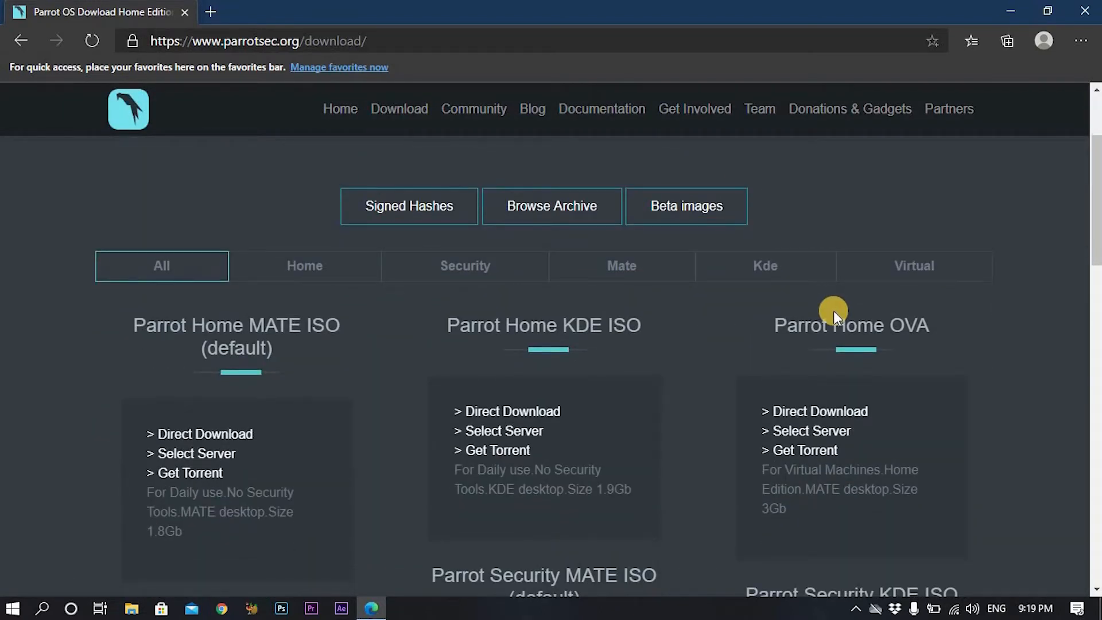
left_click(487, 267)
scroll(738, 316, "down", 2)
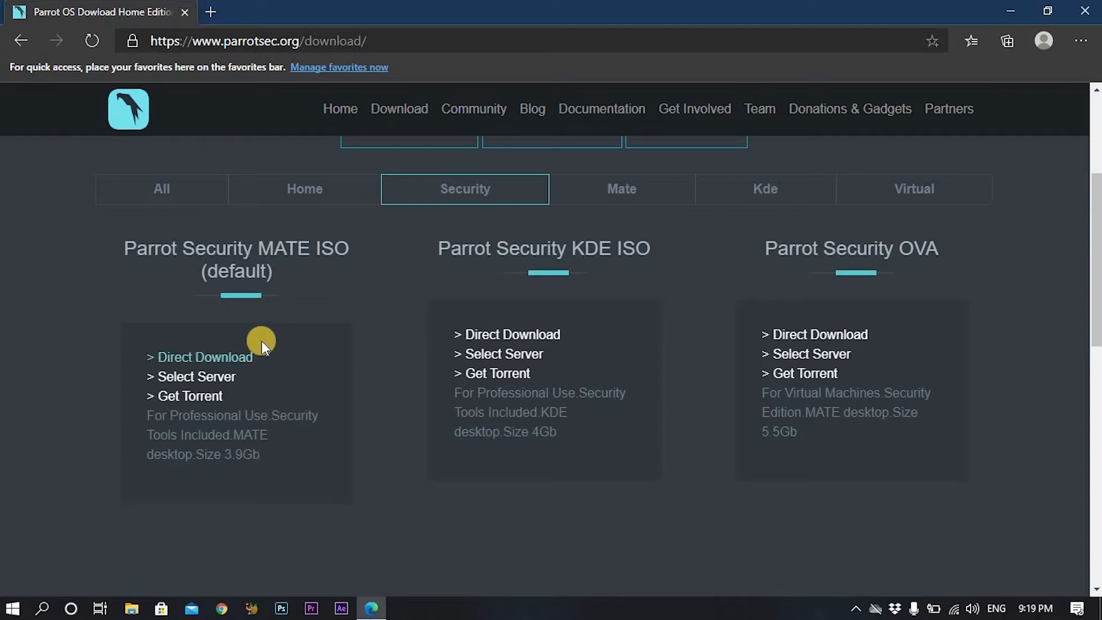
Start the Parrot Security MATE ISO download, find it already in Downloads, and cancel the save.
left_click(232, 358)
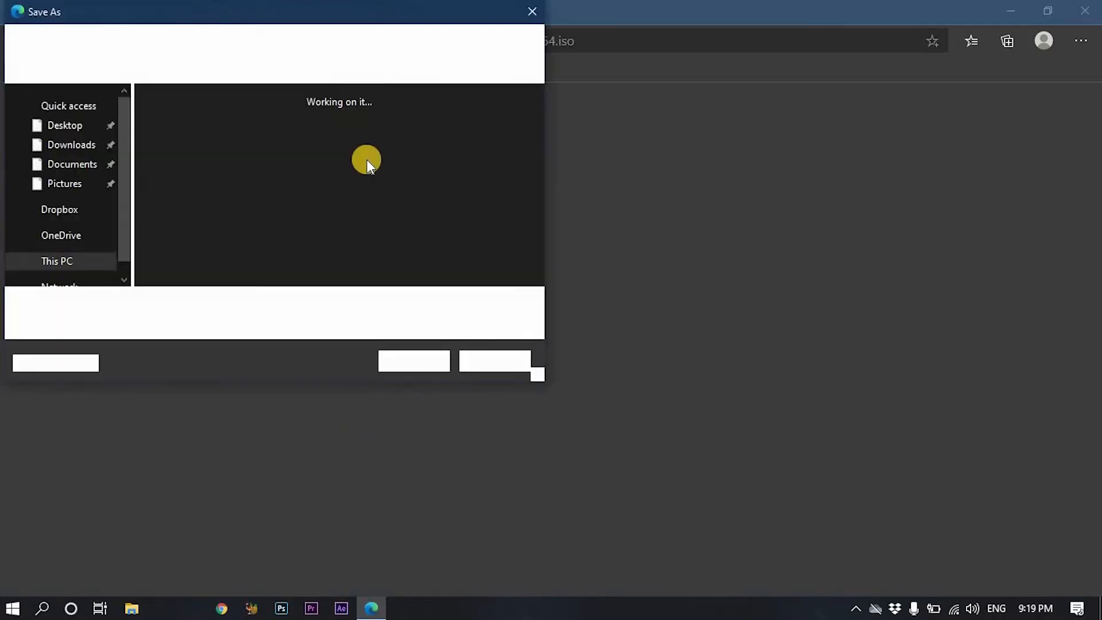
left_click(86, 175)
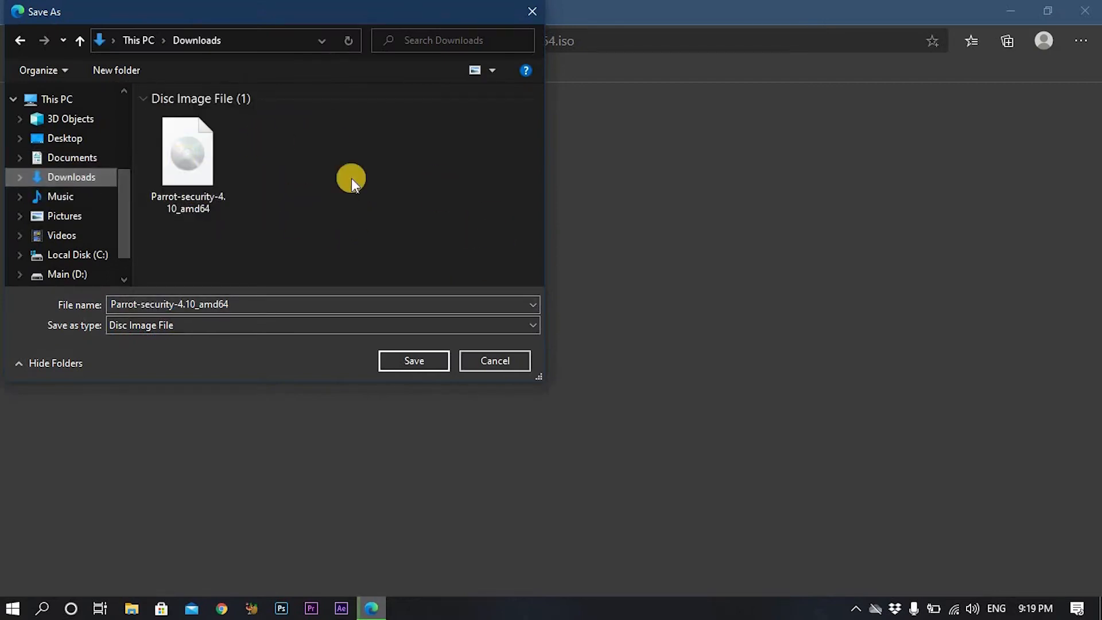
left_click(508, 360)
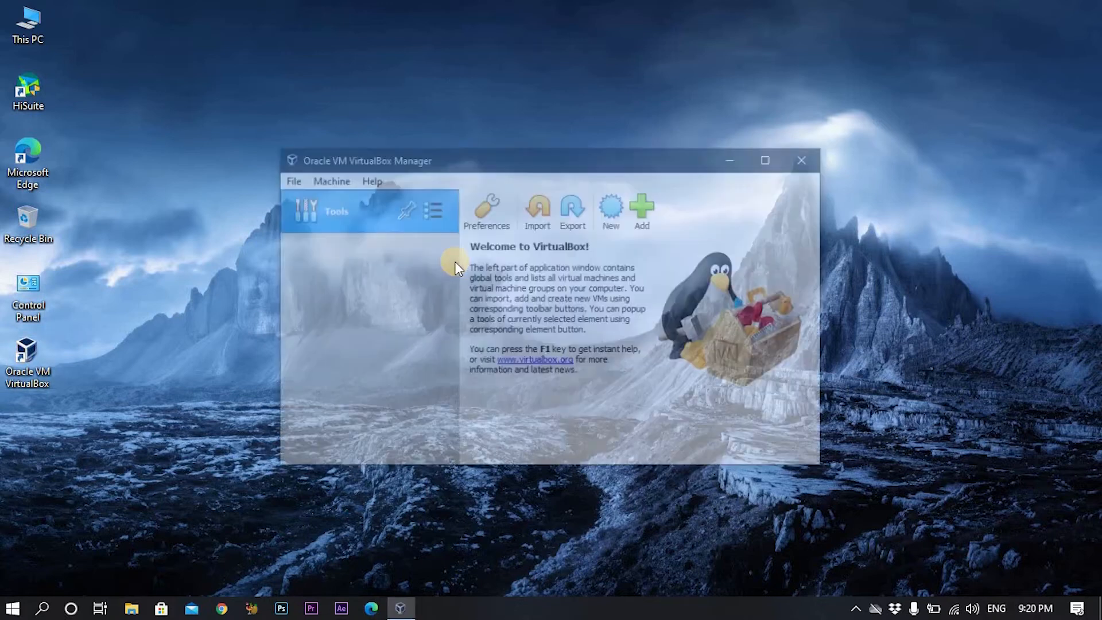
Create a new virtual machine named Parrot OS.
left_click(613, 207)
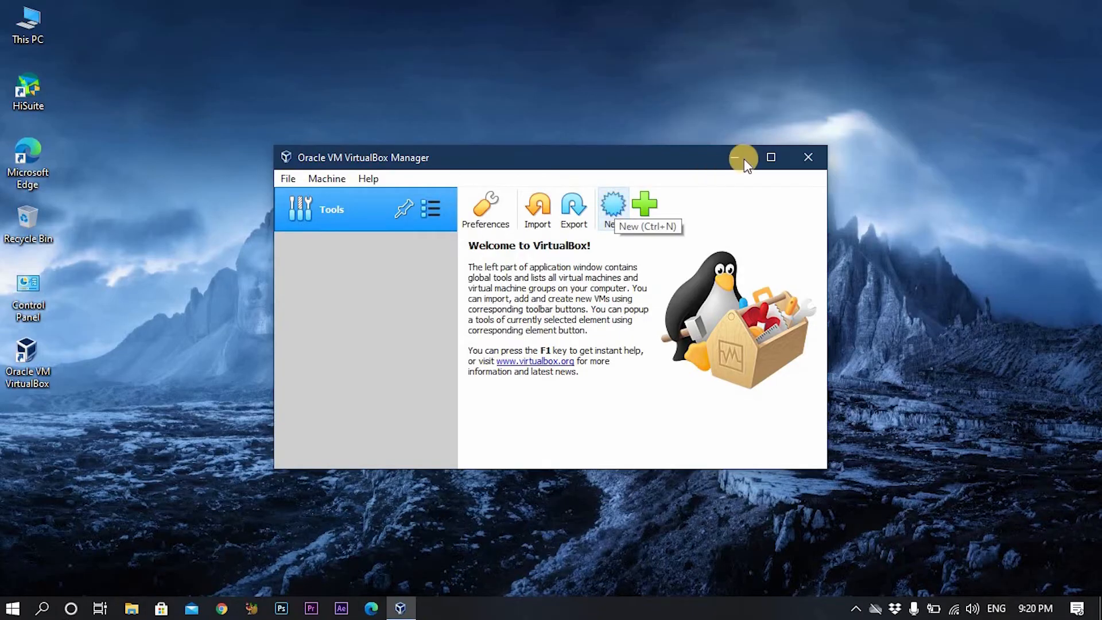
left_click(771, 156)
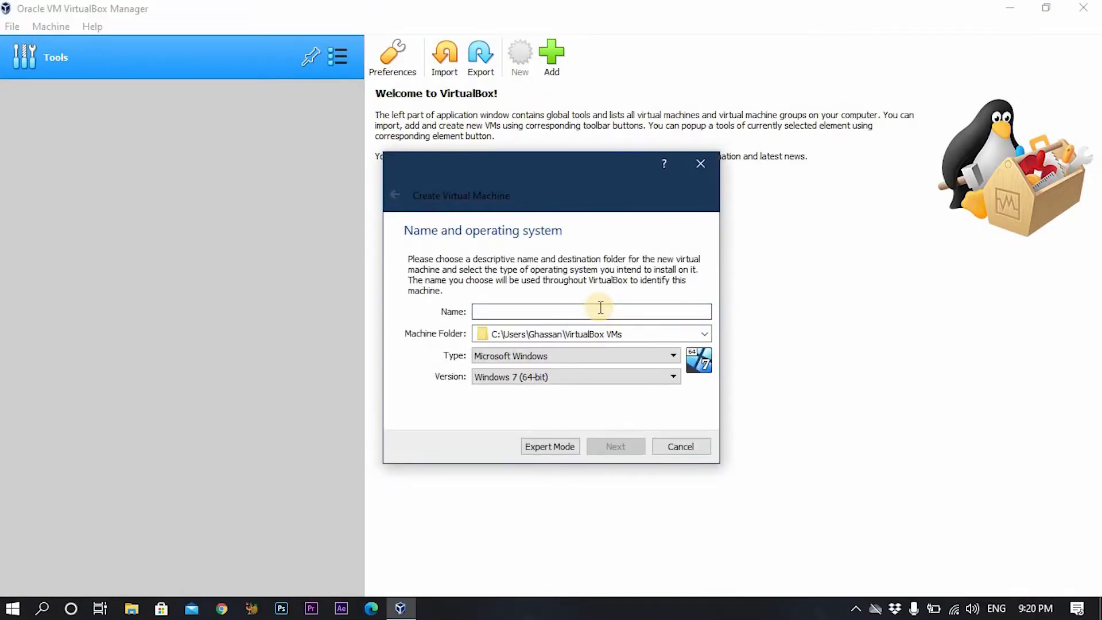
type("Parrot")
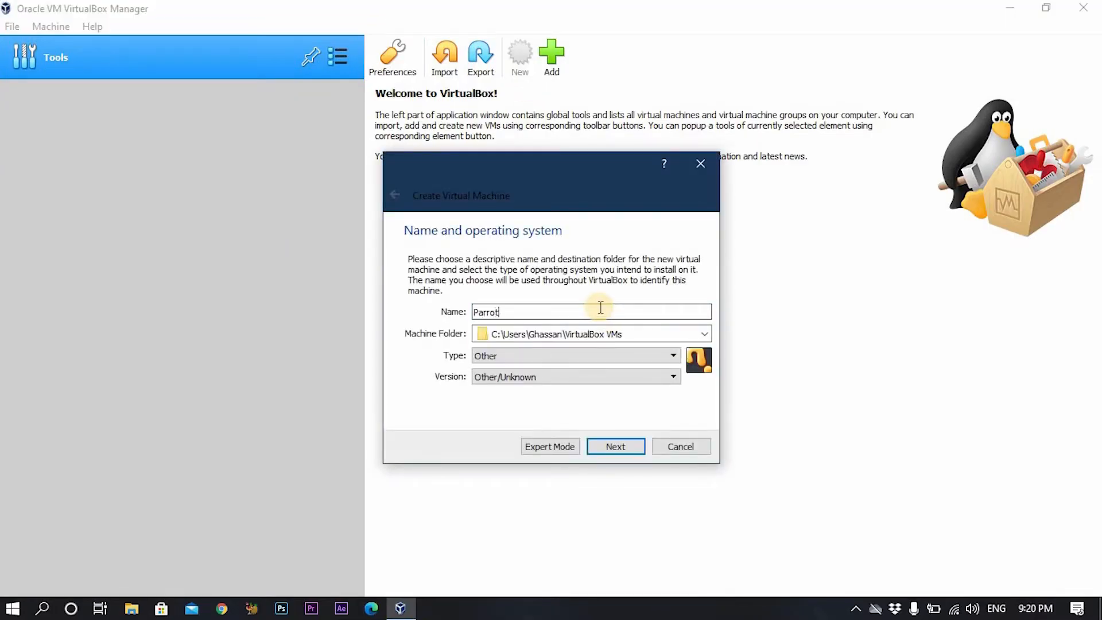
type(" Sec")
key("BackSpace")
key("BackSpace")
key("BackSpace")
type("OS")
Create a Parrot folder on the D: drive and set it as the machine folder.
left_click(705, 334)
left_click(597, 368)
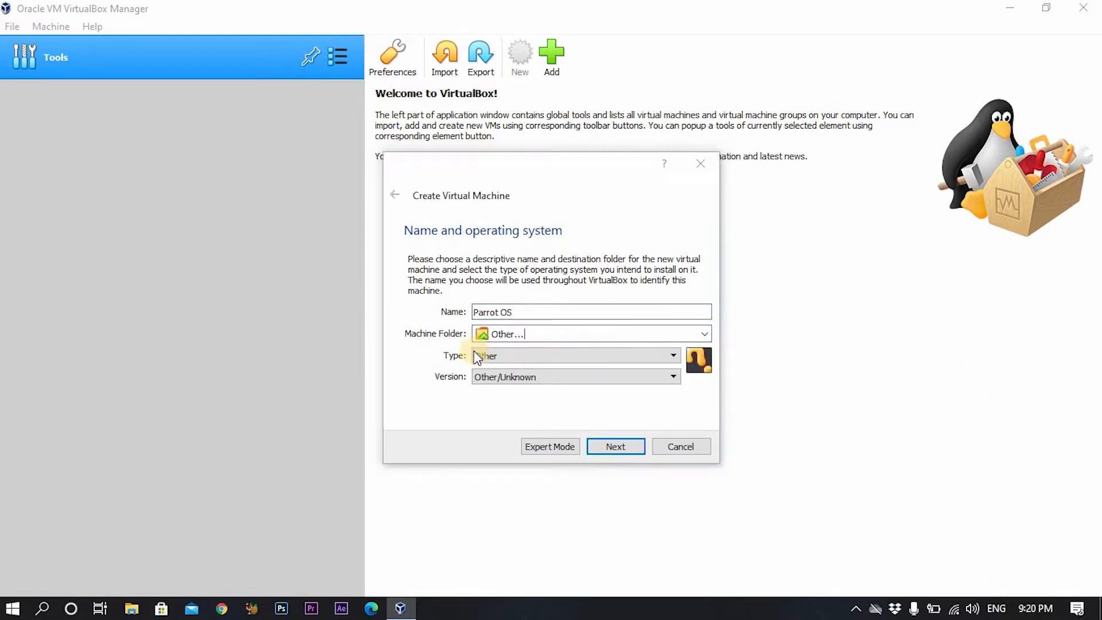
scroll(476, 377, "down", 3)
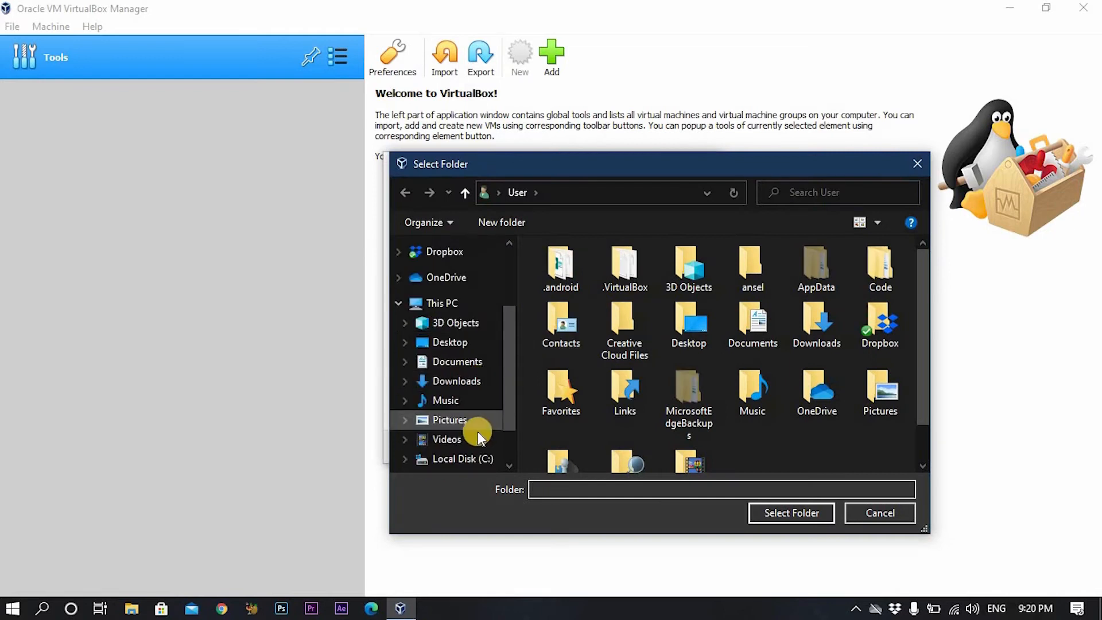
scroll(475, 433, "down", 2)
left_click(474, 427)
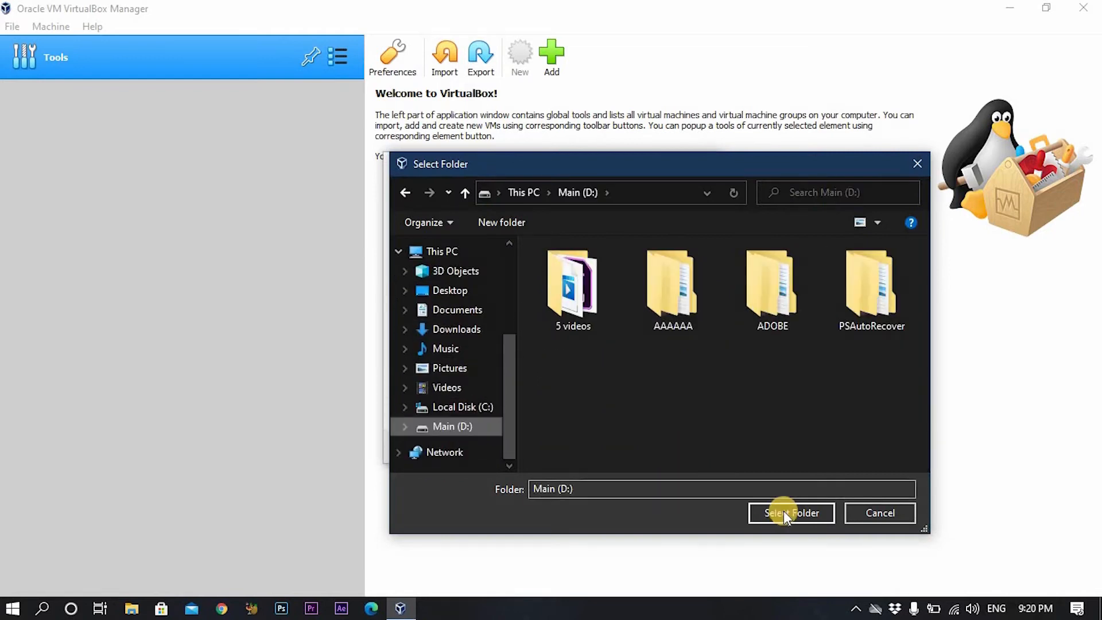
right_click(656, 411)
mouse_move(734, 375)
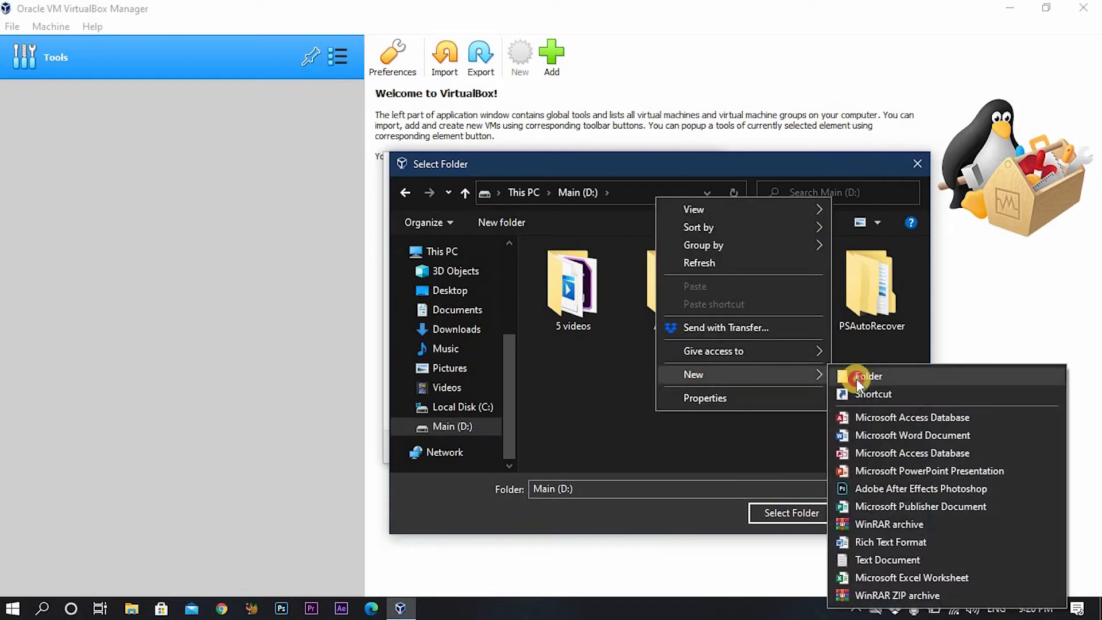
left_click(856, 377)
type("Parrot")
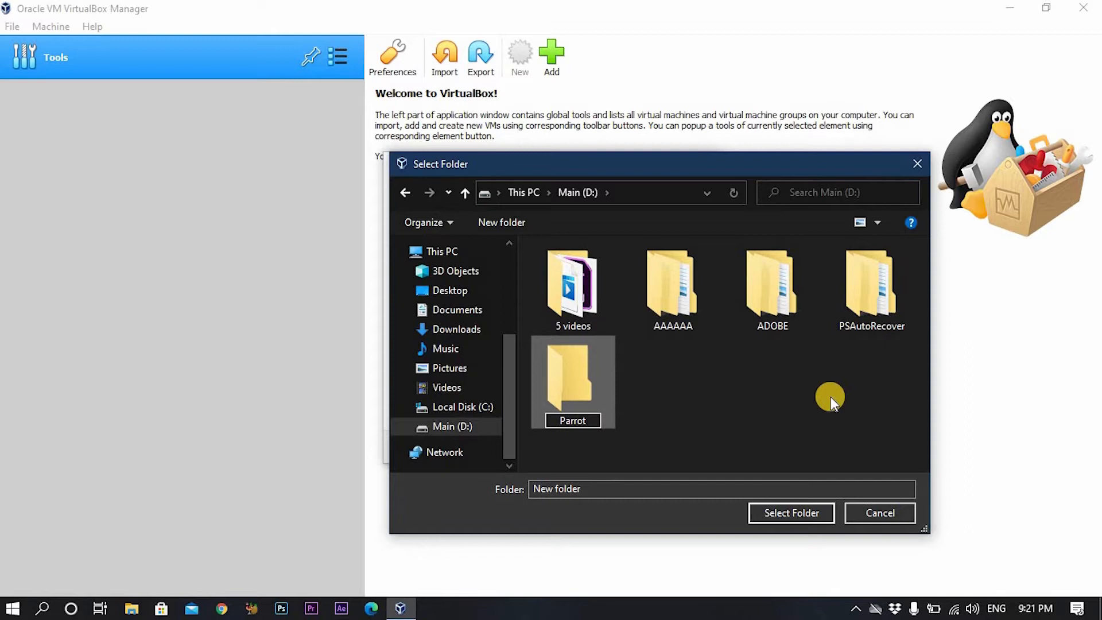
left_click(831, 397)
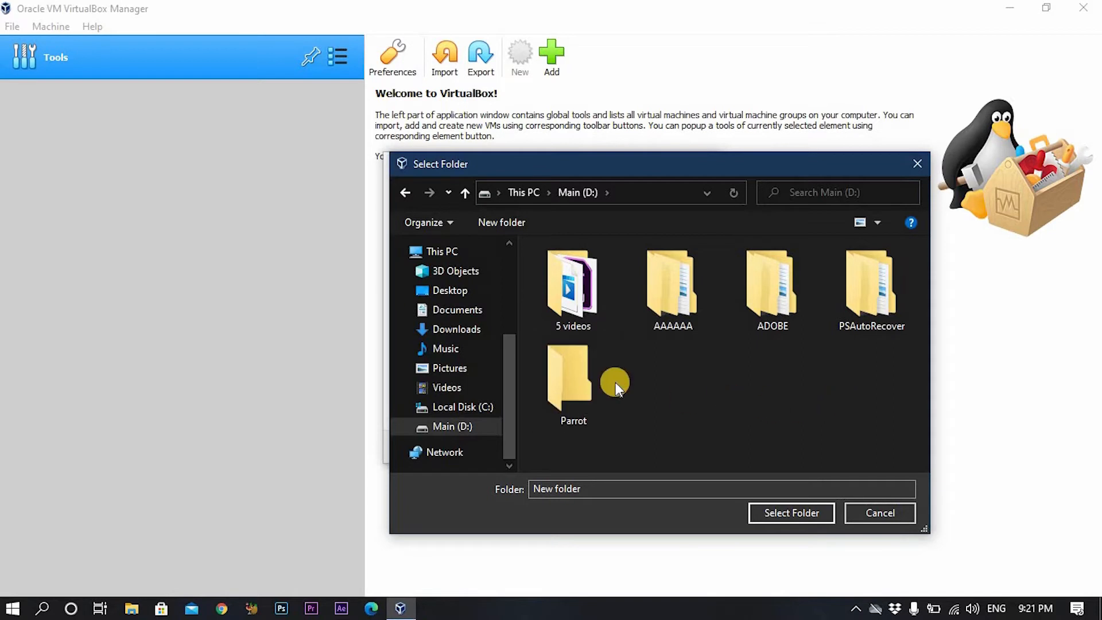
double_click(566, 367)
left_click(804, 511)
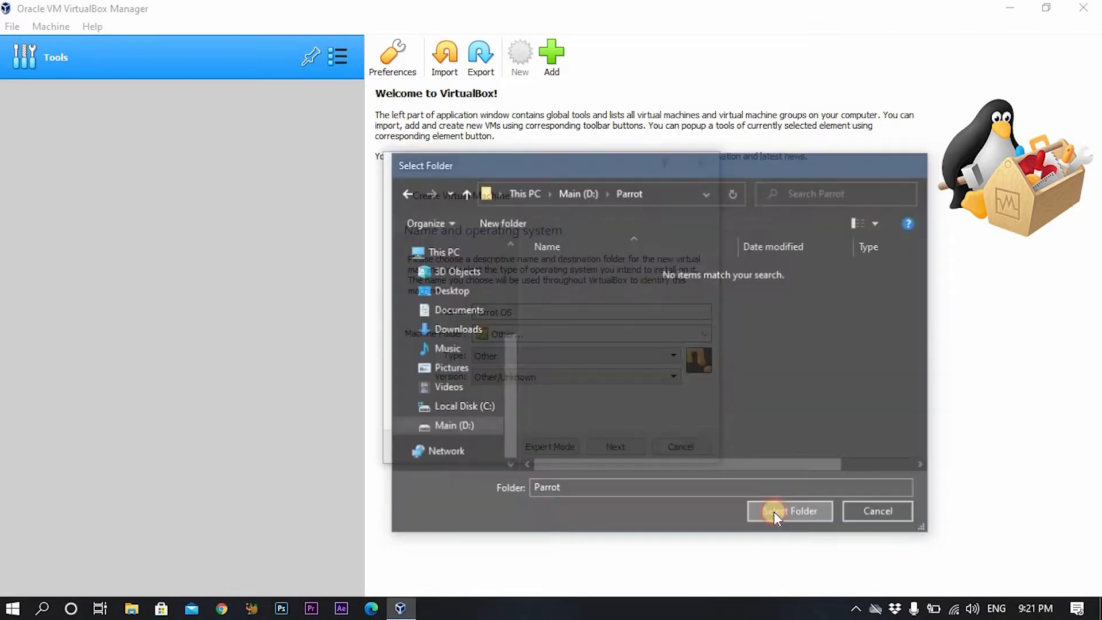
Set the machine type to Linux and version to Debian (64-bit).
left_click(567, 361)
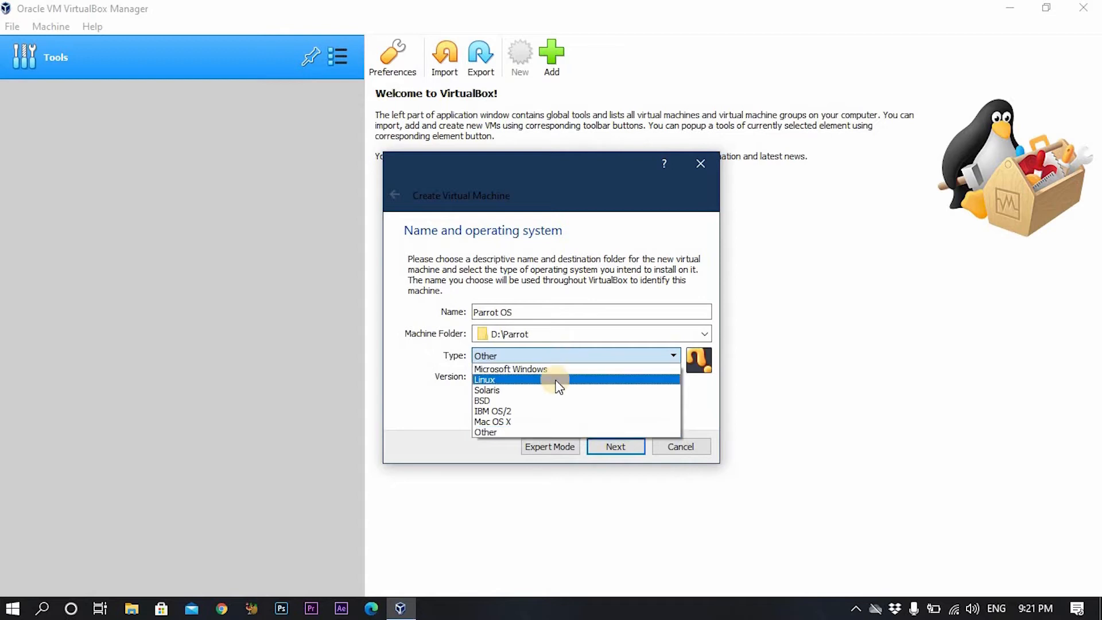
left_click(558, 380)
left_click(553, 377)
scroll(543, 428, "up", 1)
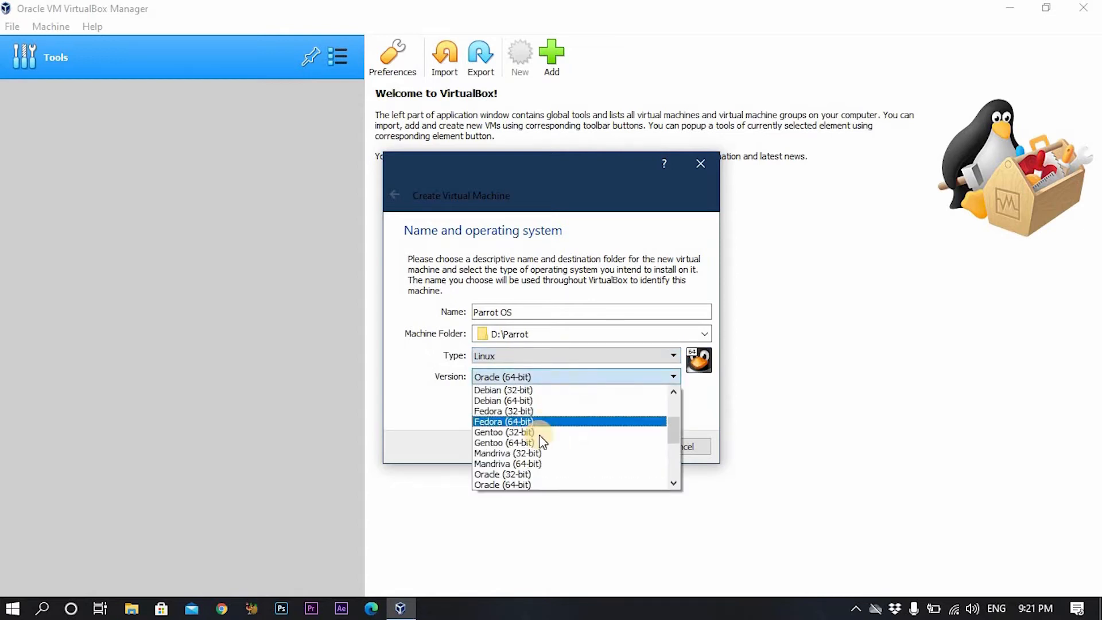
left_click(535, 401)
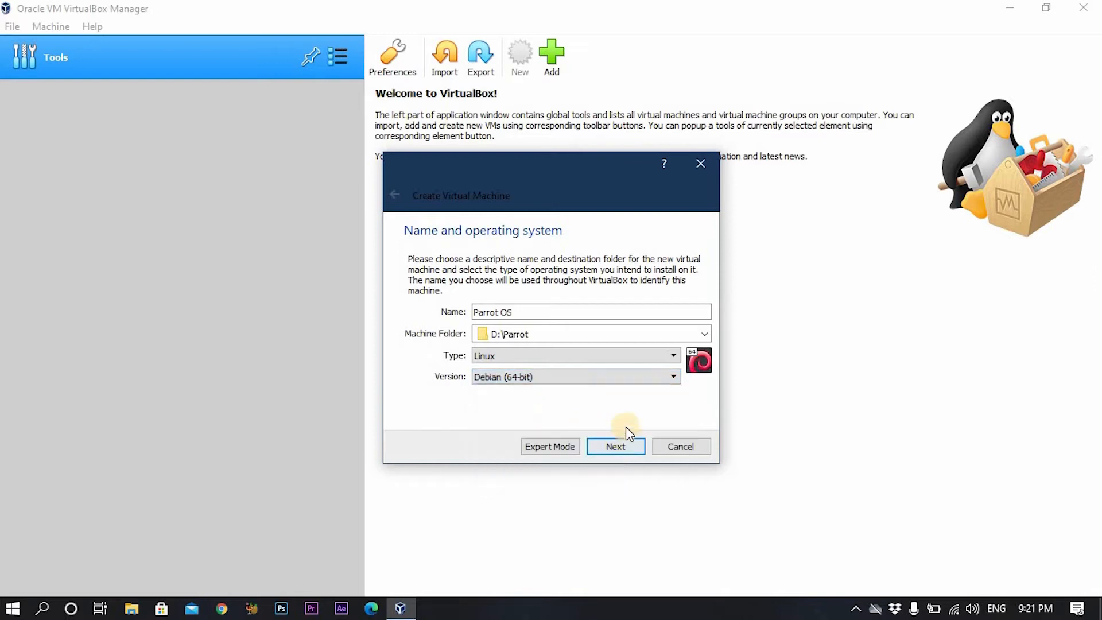
Increase the memory allocation for the Parrot OS machine.
left_click(615, 445)
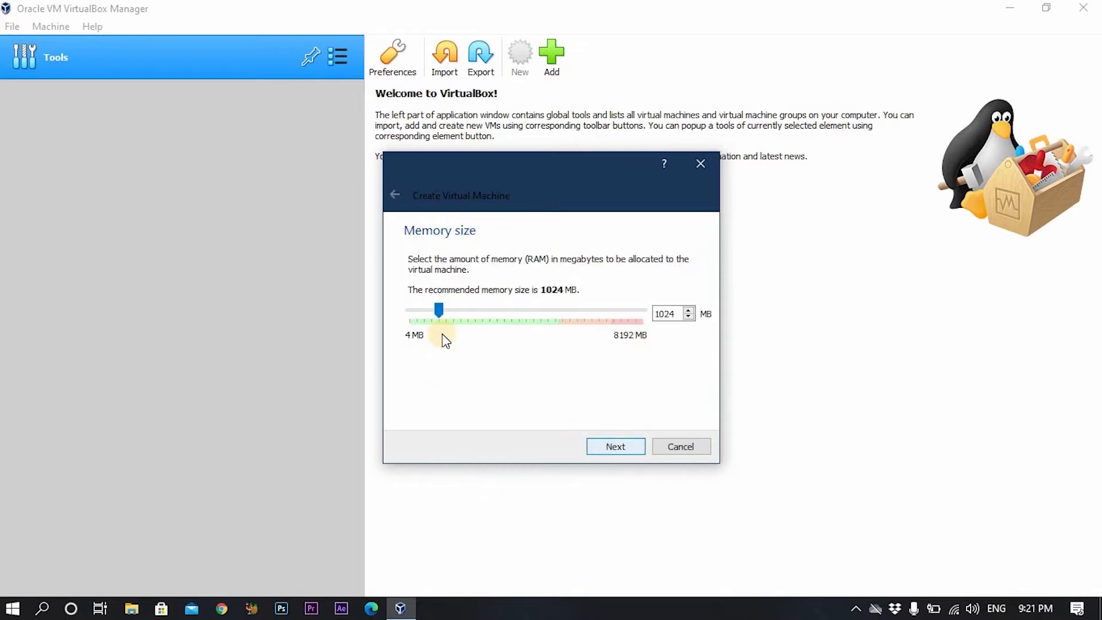
left_click_drag(440, 304, 561, 302)
left_click(623, 447)
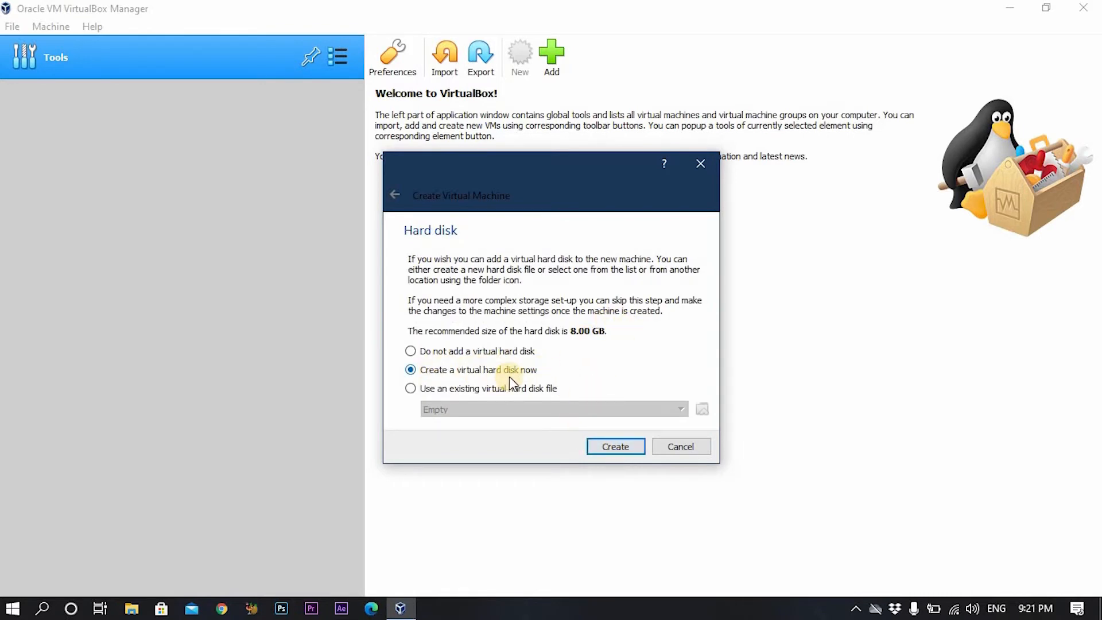
Create a dynamically allocated 25.58 GB VDI disk, Parrot OS.vdi.
left_click(614, 448)
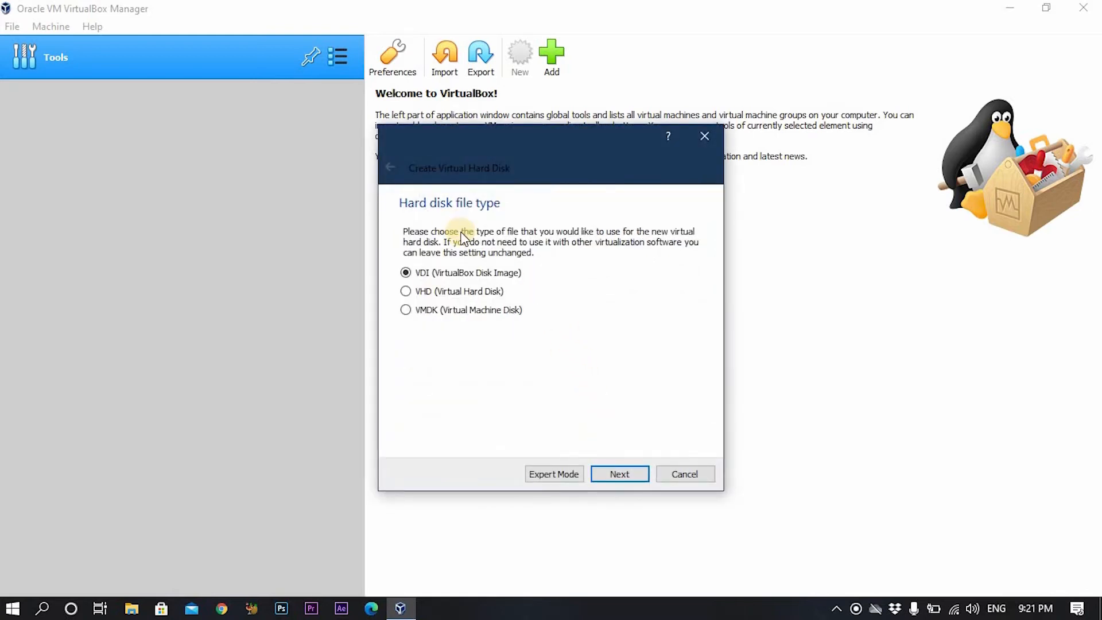
left_click(642, 472)
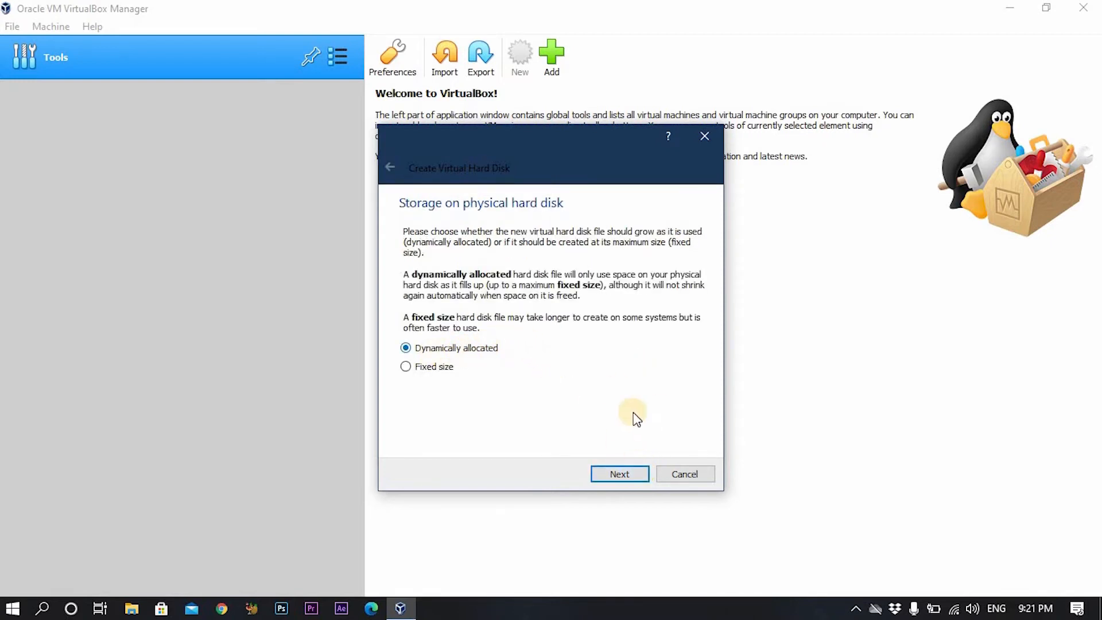
left_click(629, 474)
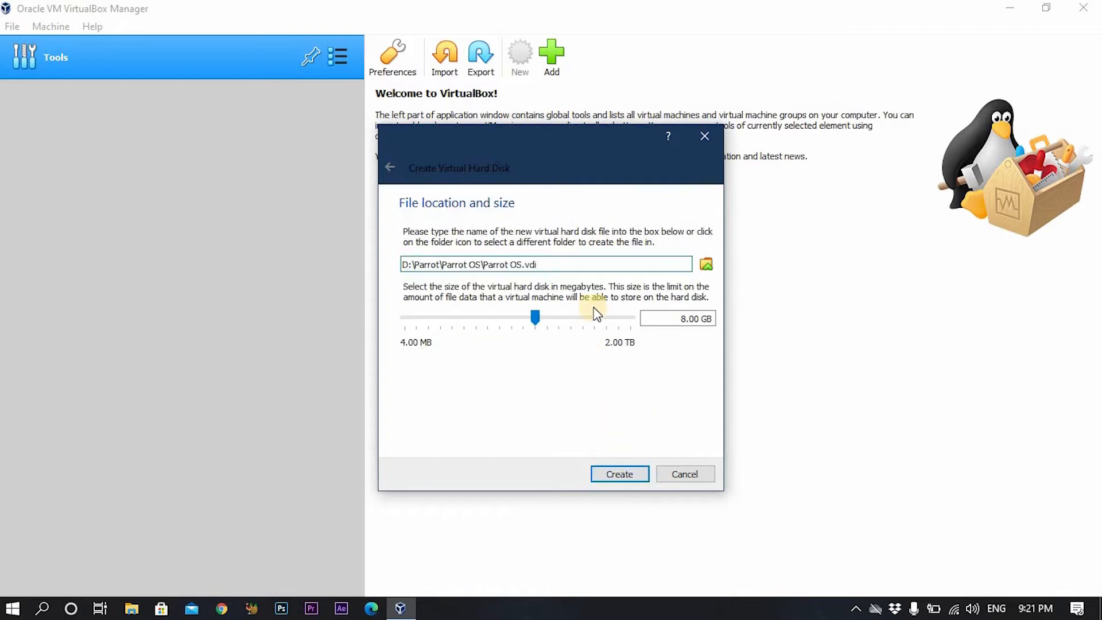
left_click_drag(536, 319, 559, 320)
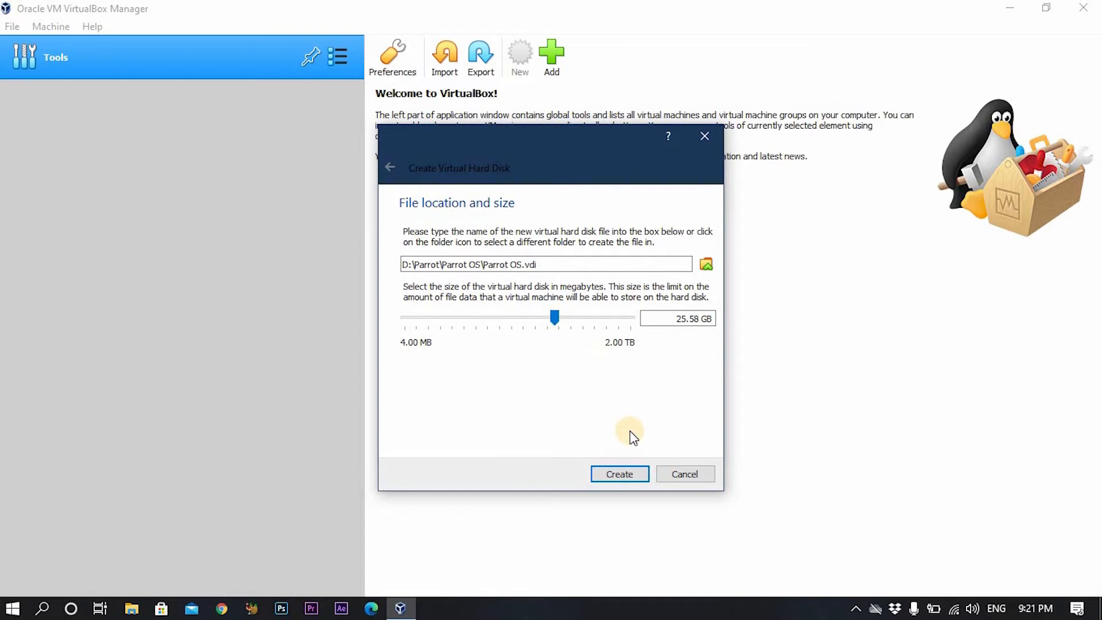
left_click(629, 474)
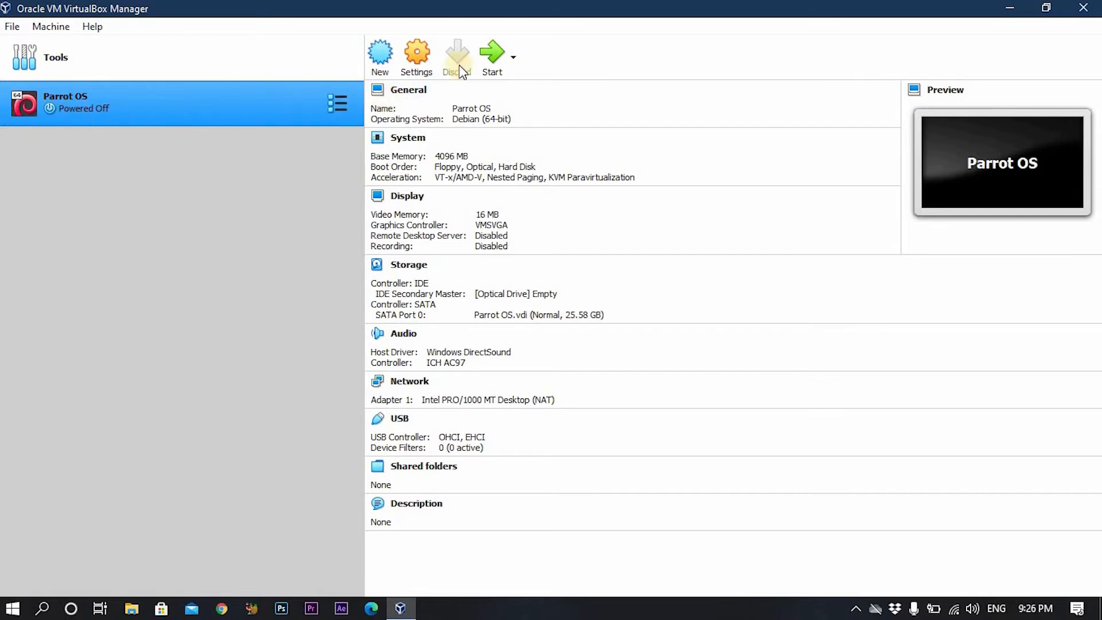
Start Parrot OS and add Parrot-security-4.10_amd64.iso to the Optical Disk Selector.
left_click(494, 54)
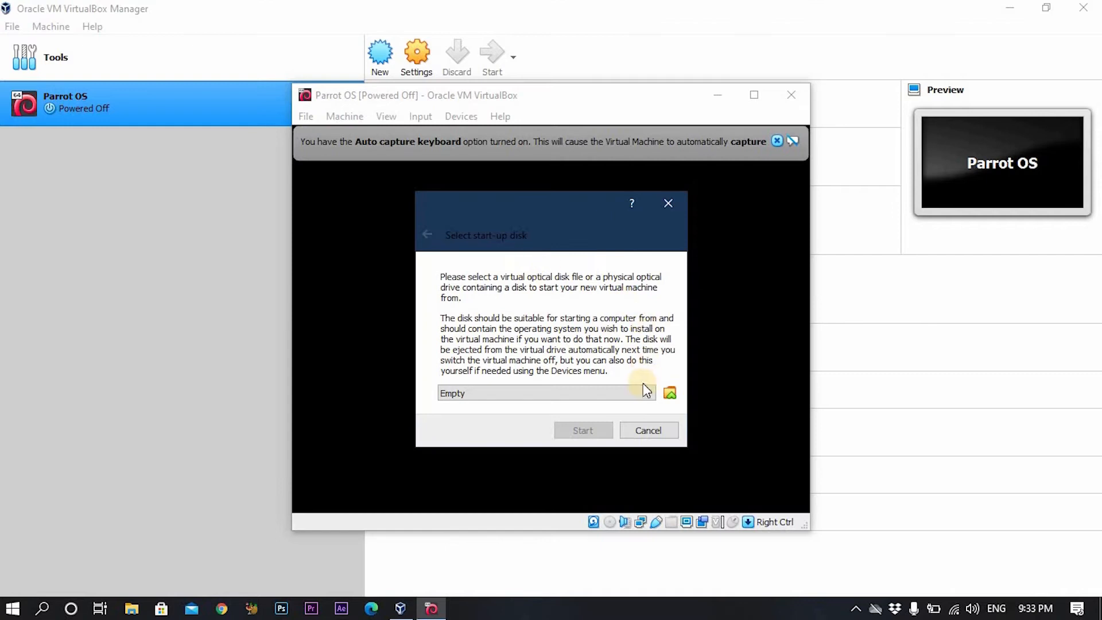
left_click(646, 394)
left_click(642, 391)
left_click(537, 171)
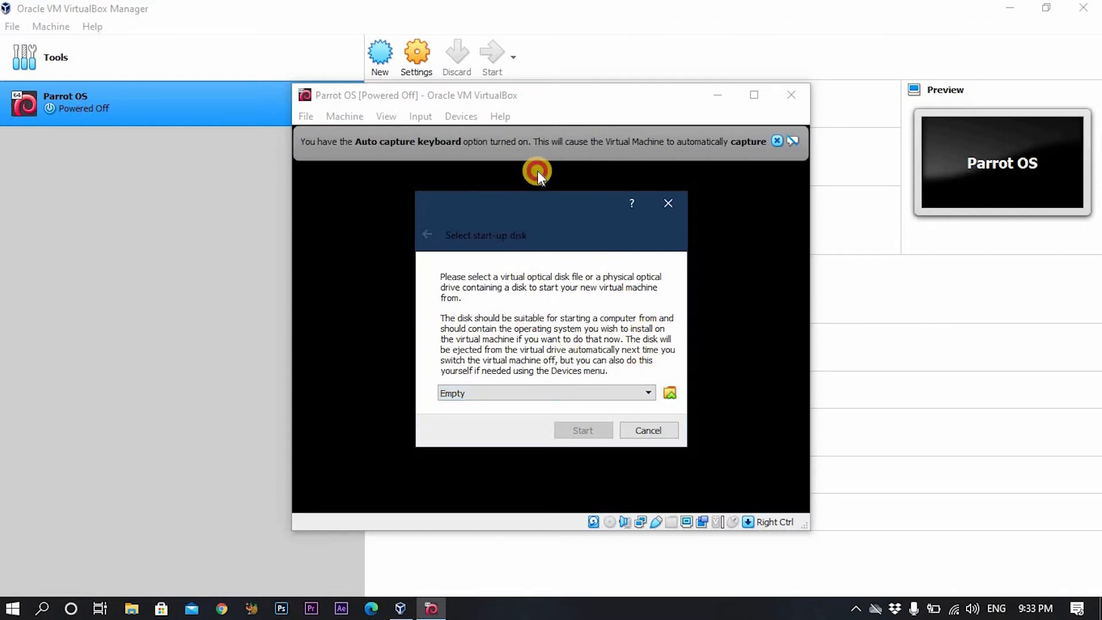
left_click(675, 371)
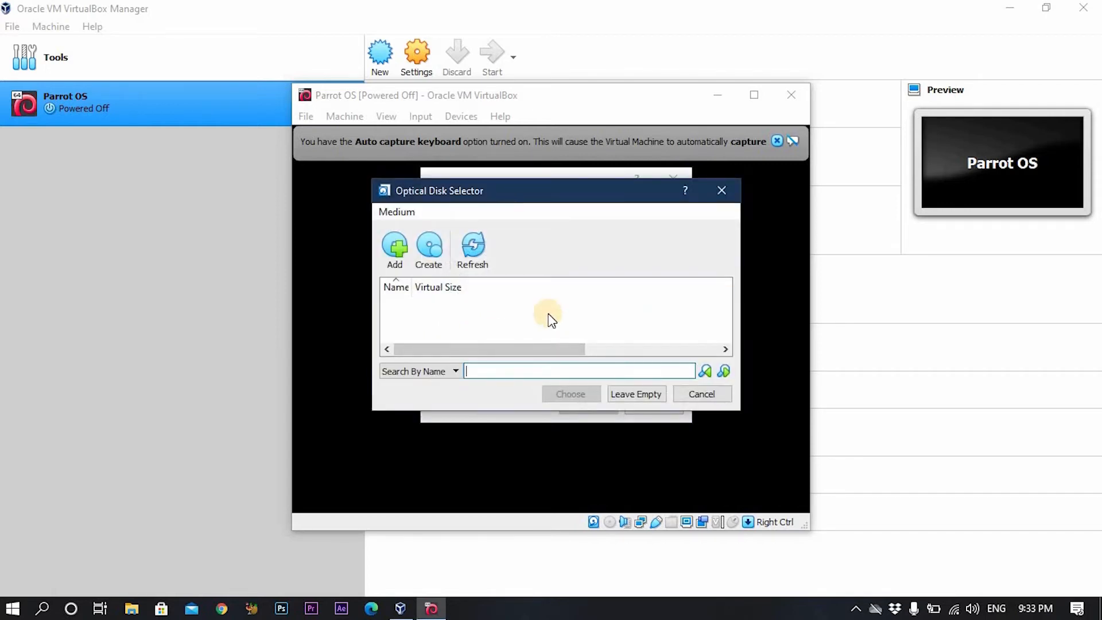
left_click(401, 256)
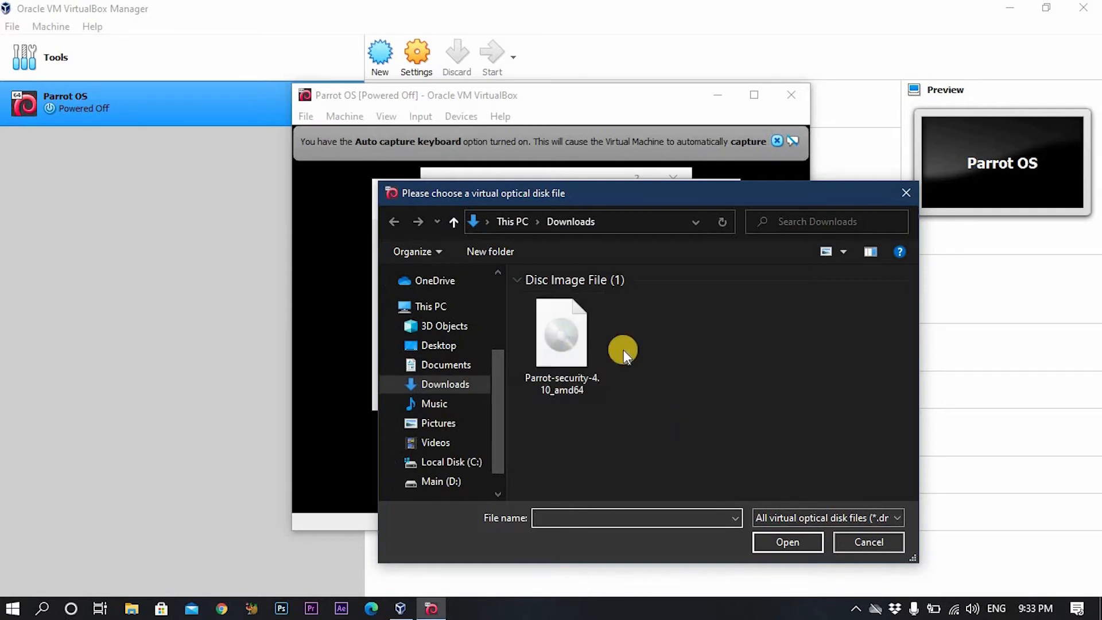
left_click(565, 344)
left_click(798, 543)
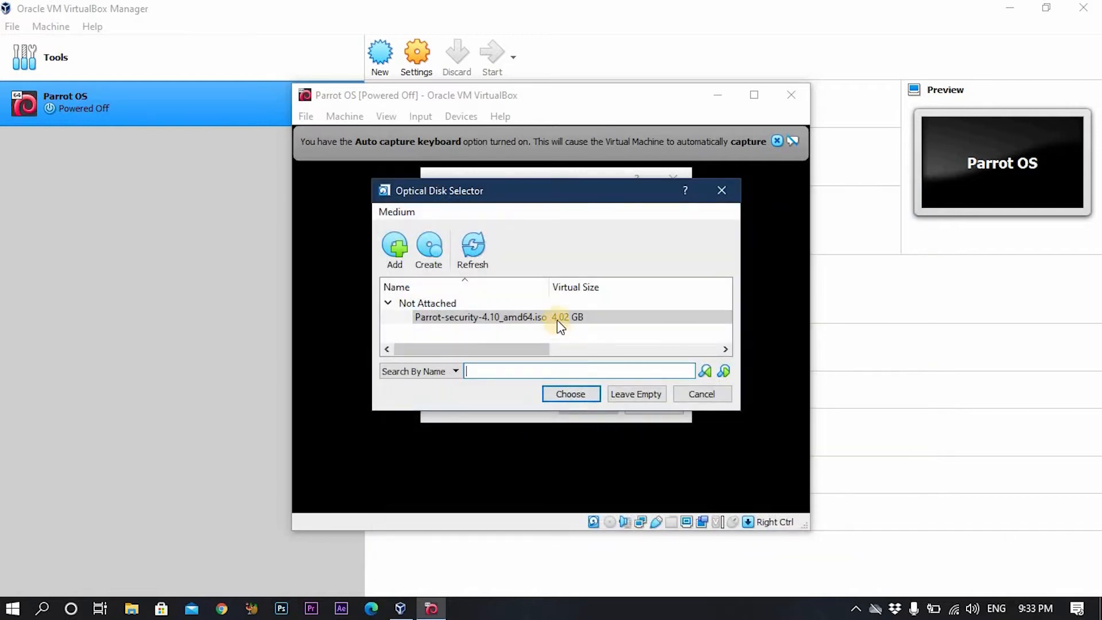
Choose the Parrot-security ISO as the start-up disk and boot the machine.
left_click(557, 319)
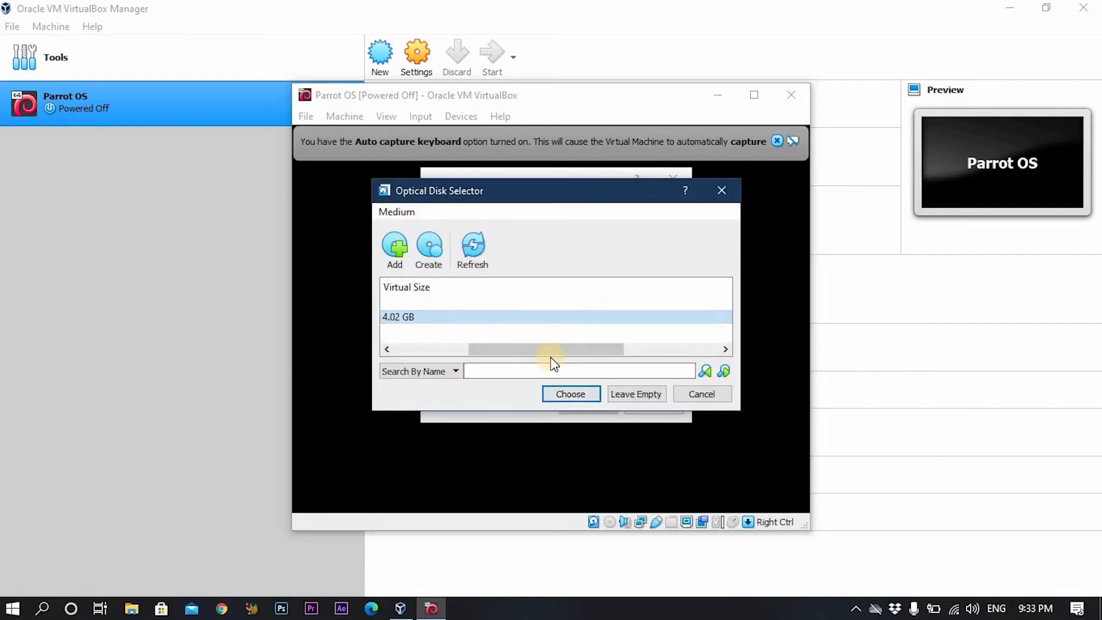
left_click(452, 349)
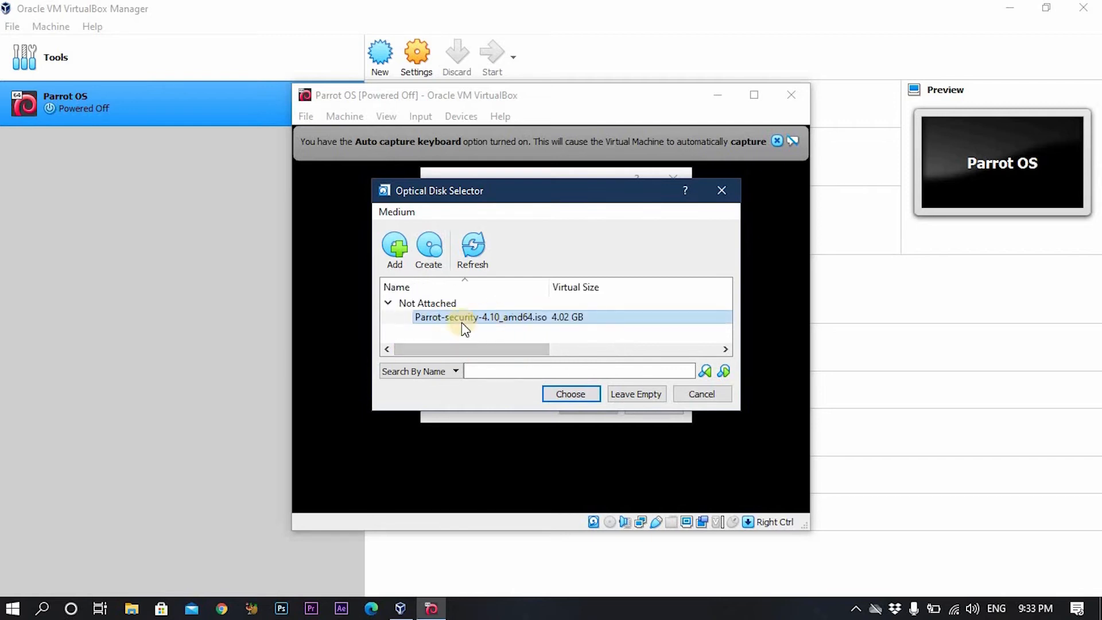
left_click(580, 394)
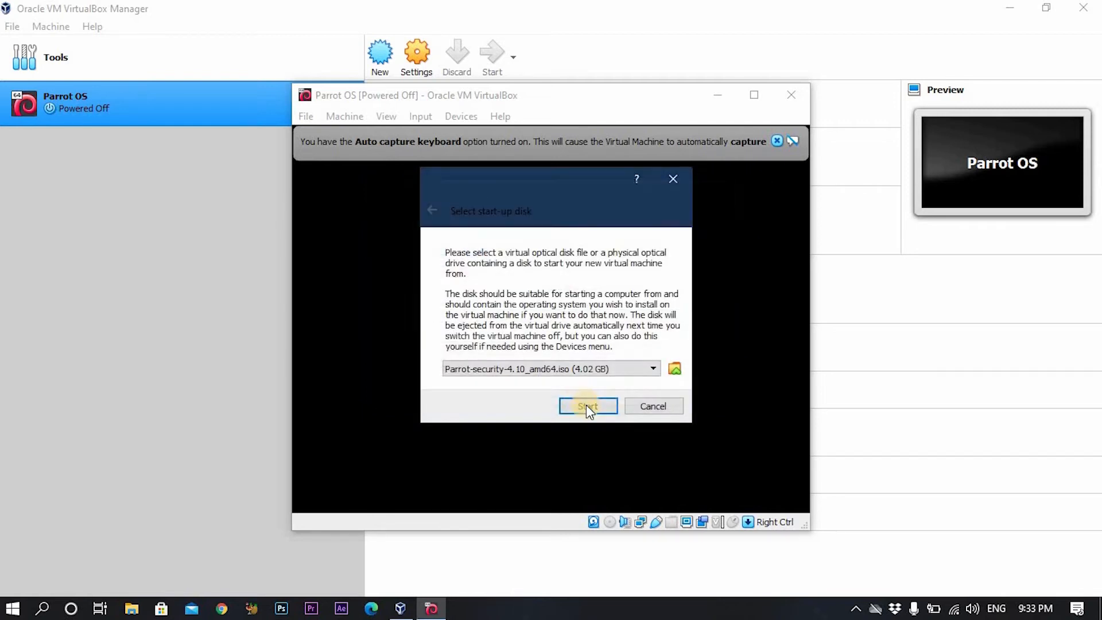
left_click(587, 406)
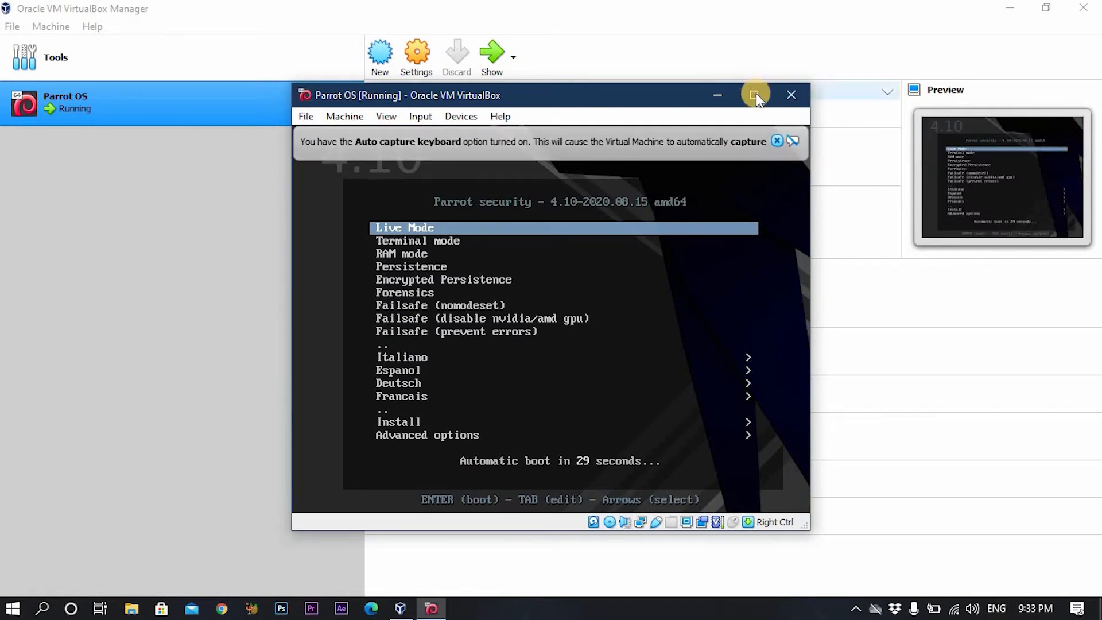
Maximize the VM window and pick Install > Standard Installer from the boot menu.
left_click(754, 94)
left_click(1072, 51)
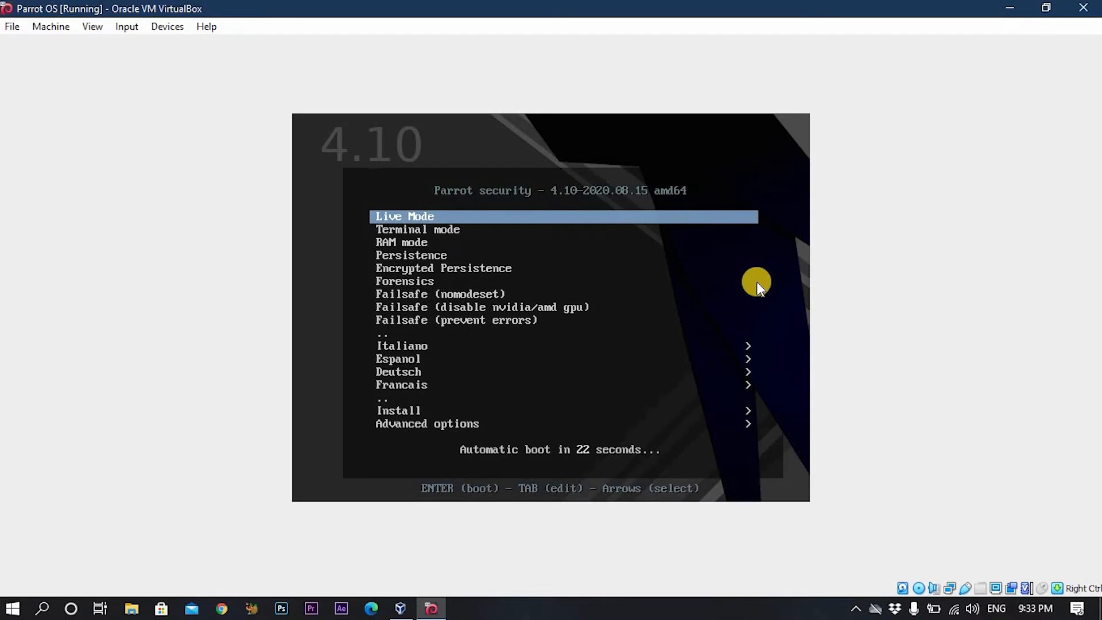
key("Down")
key("Down")
key("Down")
key("Down")
key("Down")
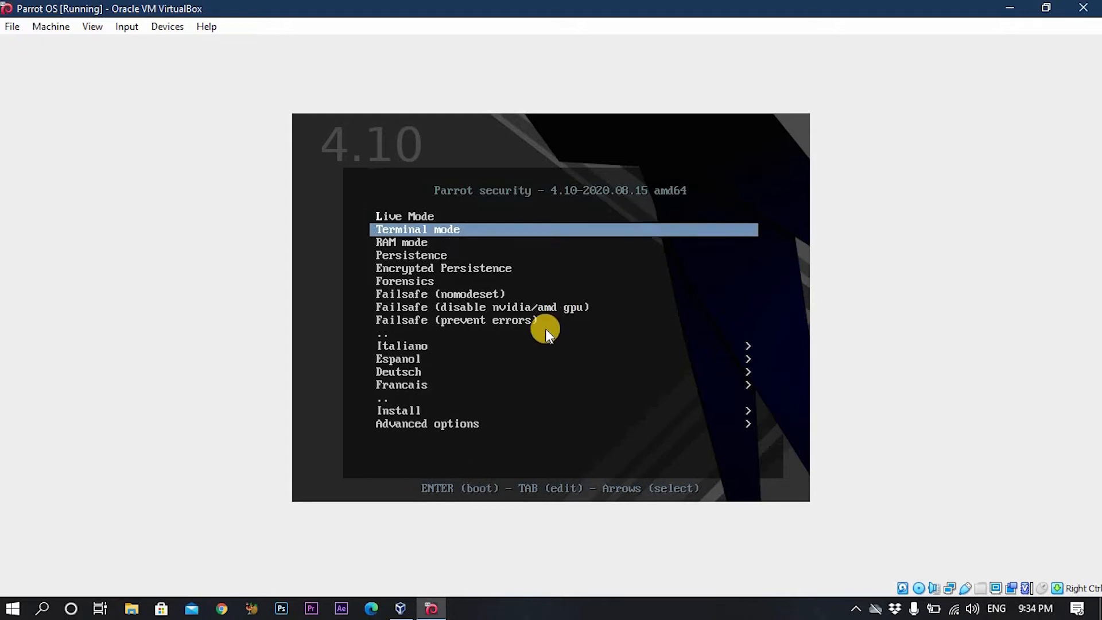
key("Down")
key("Down")
key("Down")
key("Down")
key("Down")
key("Down")
key("Down")
key("Down")
key("Down")
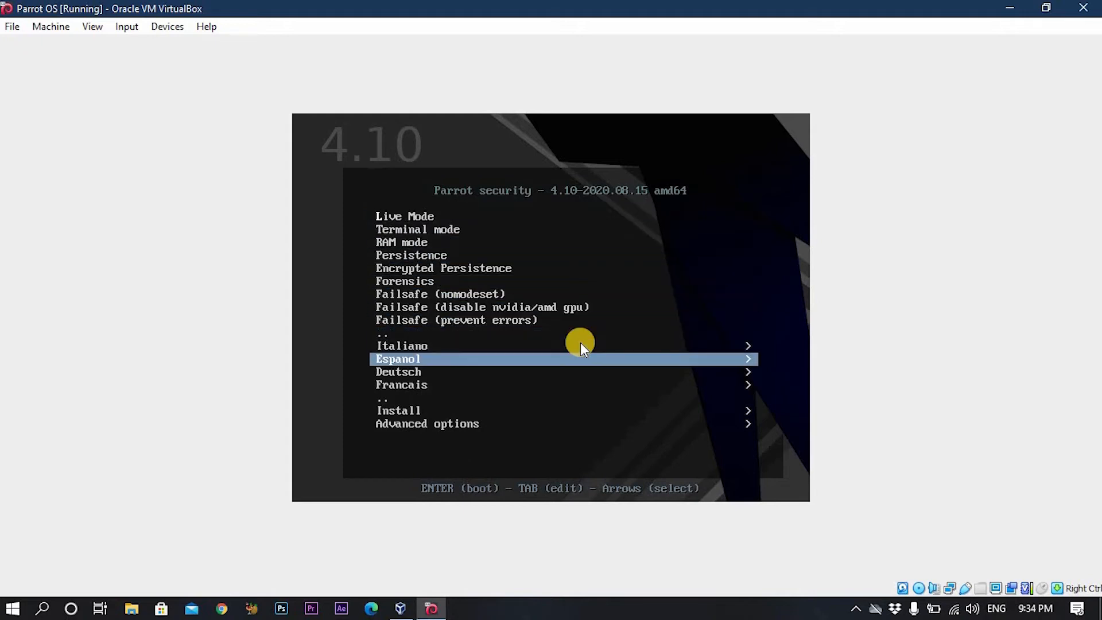
key("Down")
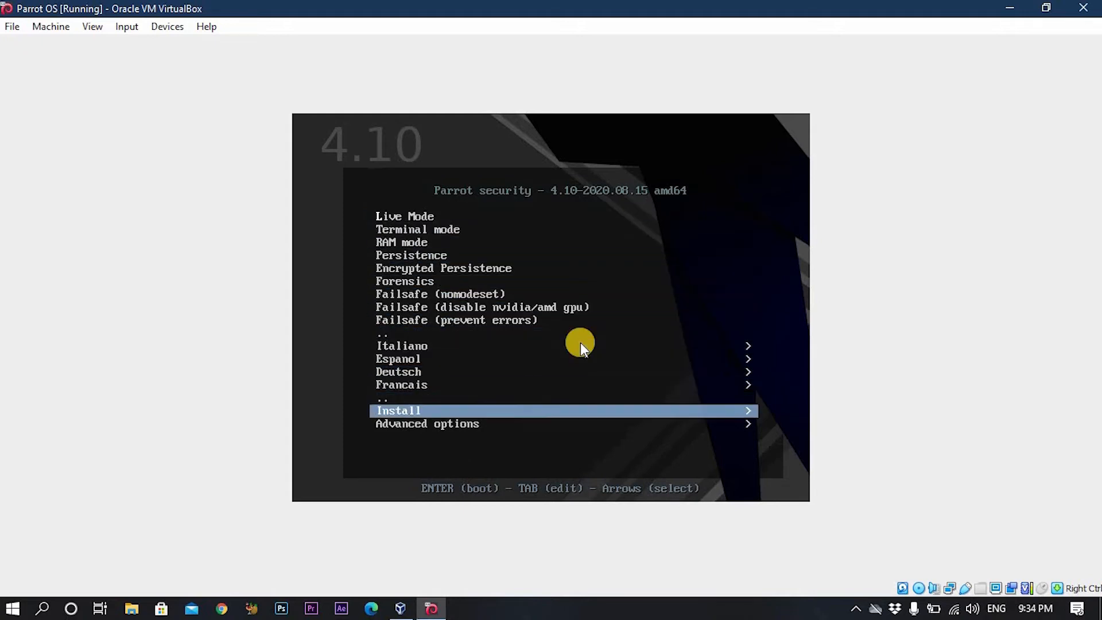
key("Return")
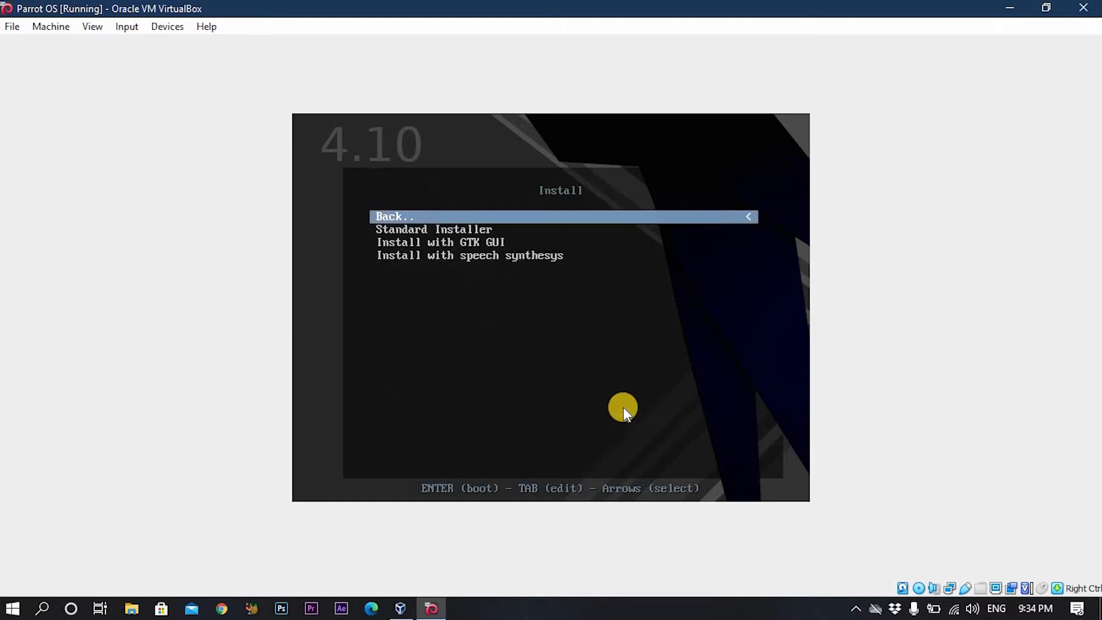
key("Down")
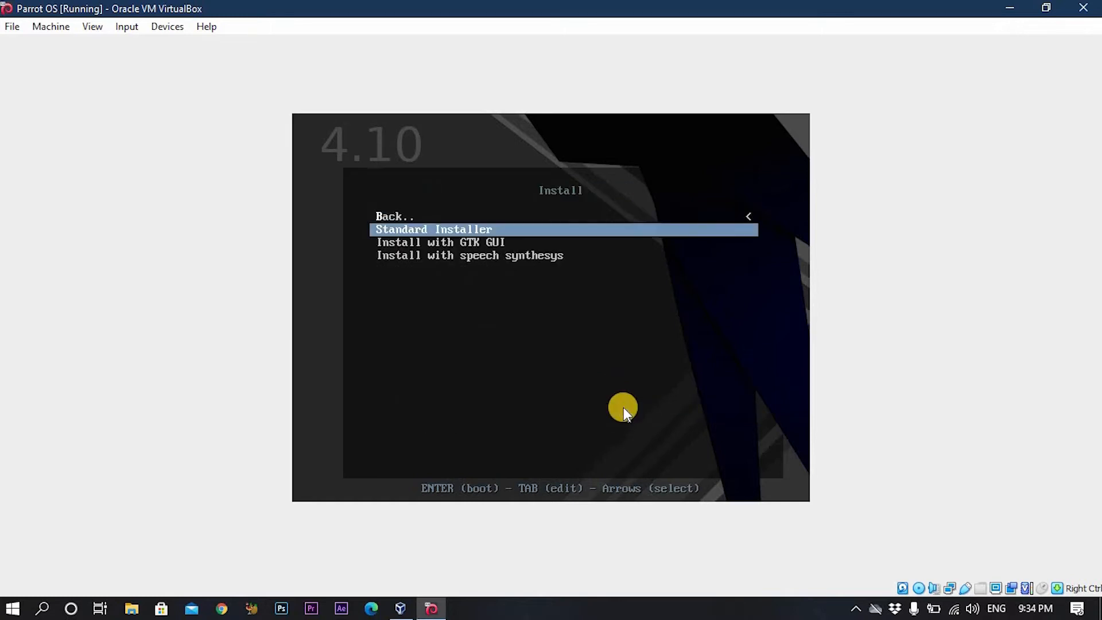
key("Return")
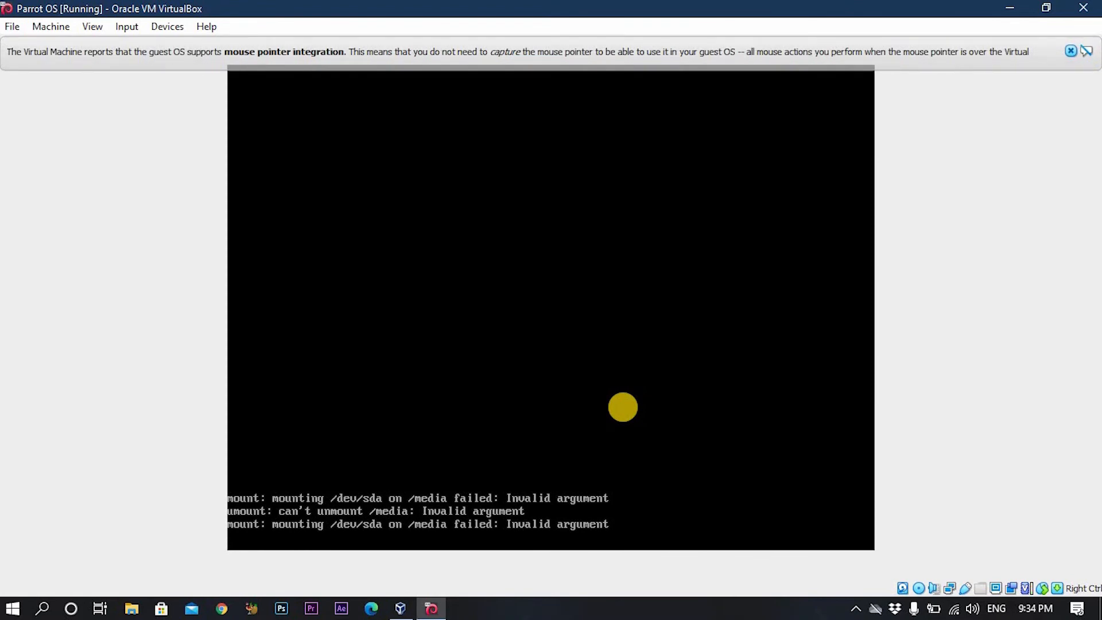
Choose English as the language, United States as the location and the American English keyboard.
key("Return")
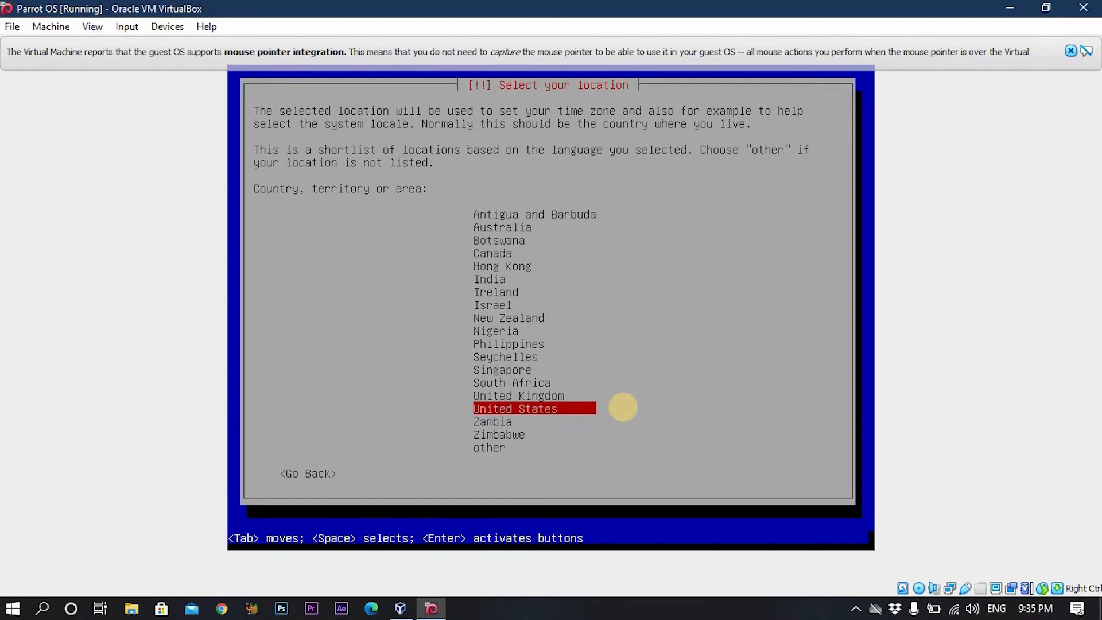
key("Return")
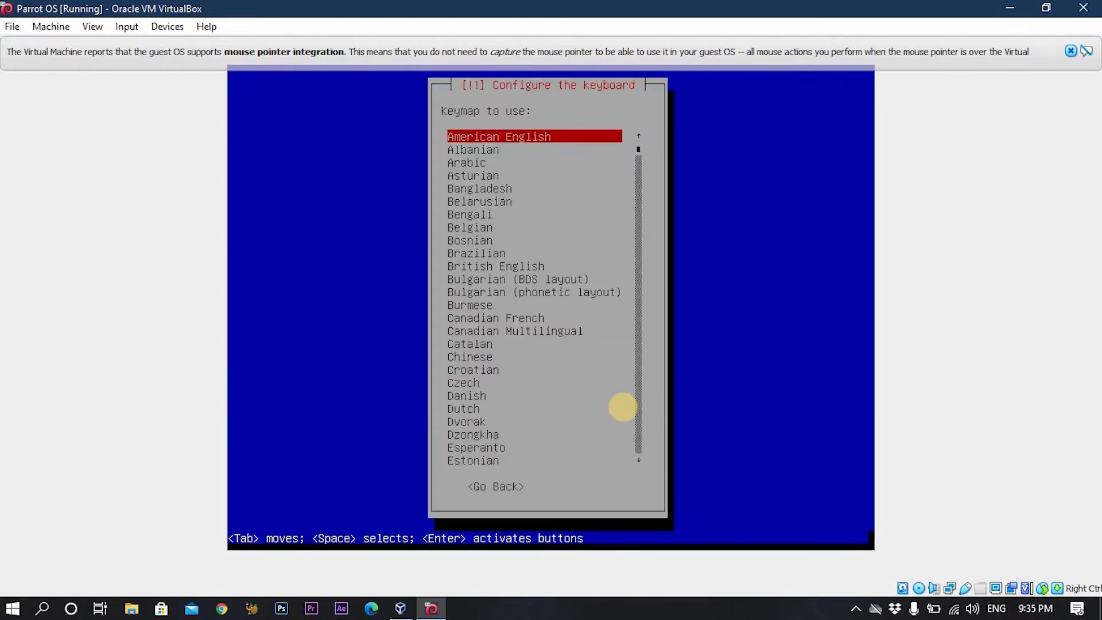
key("Return")
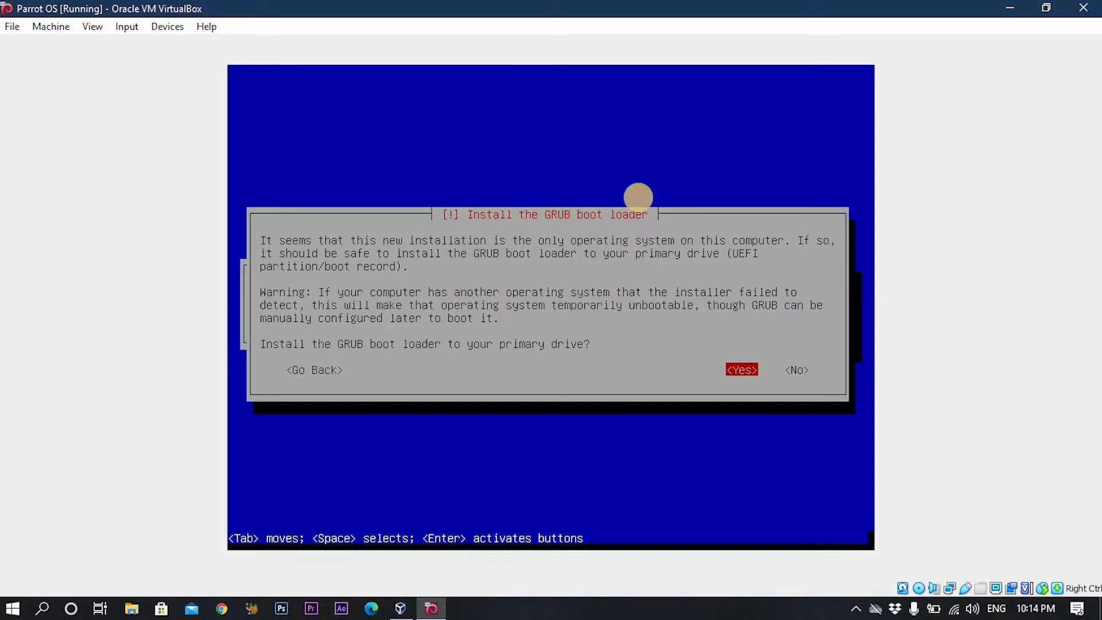
Install the GRUB boot loader onto /dev/sda and continue once installation completes.
key("Return")
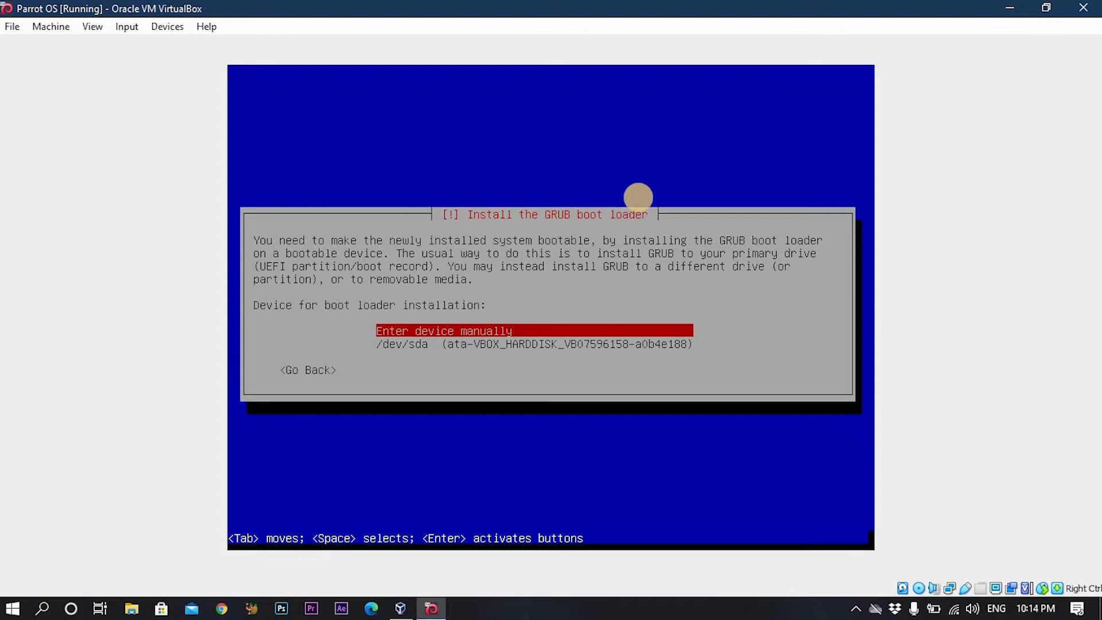
key("Down")
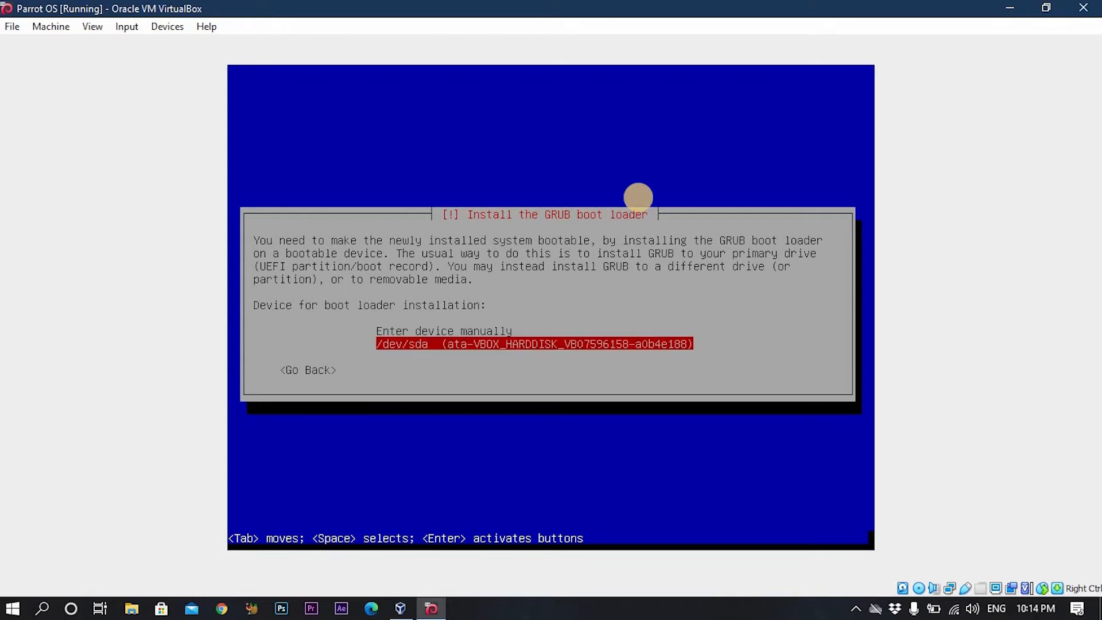
key("Return")
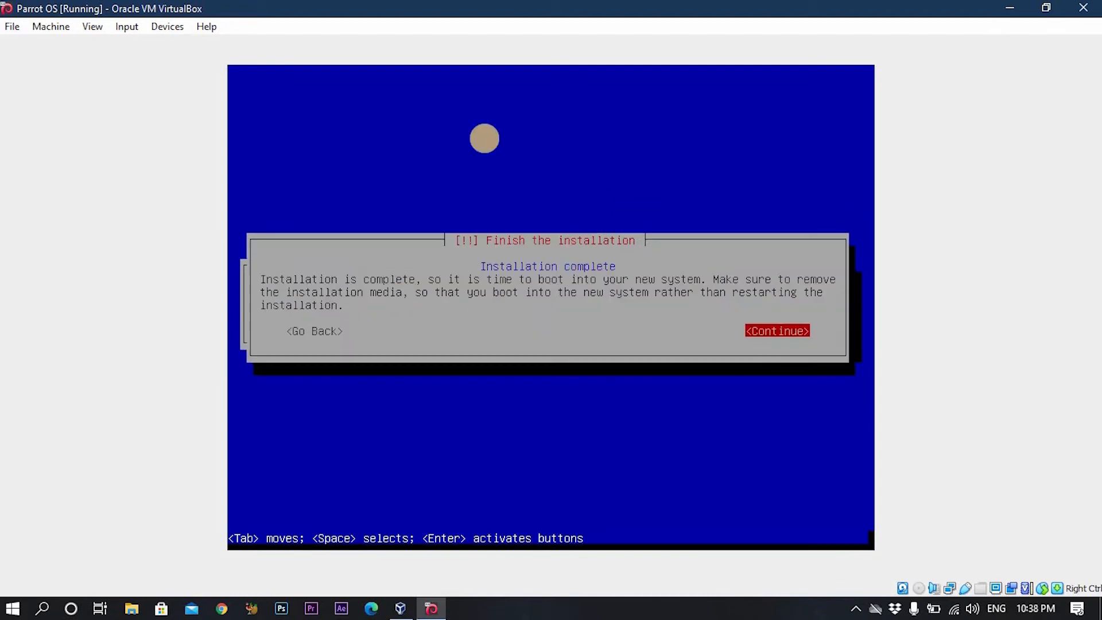
key("Return")
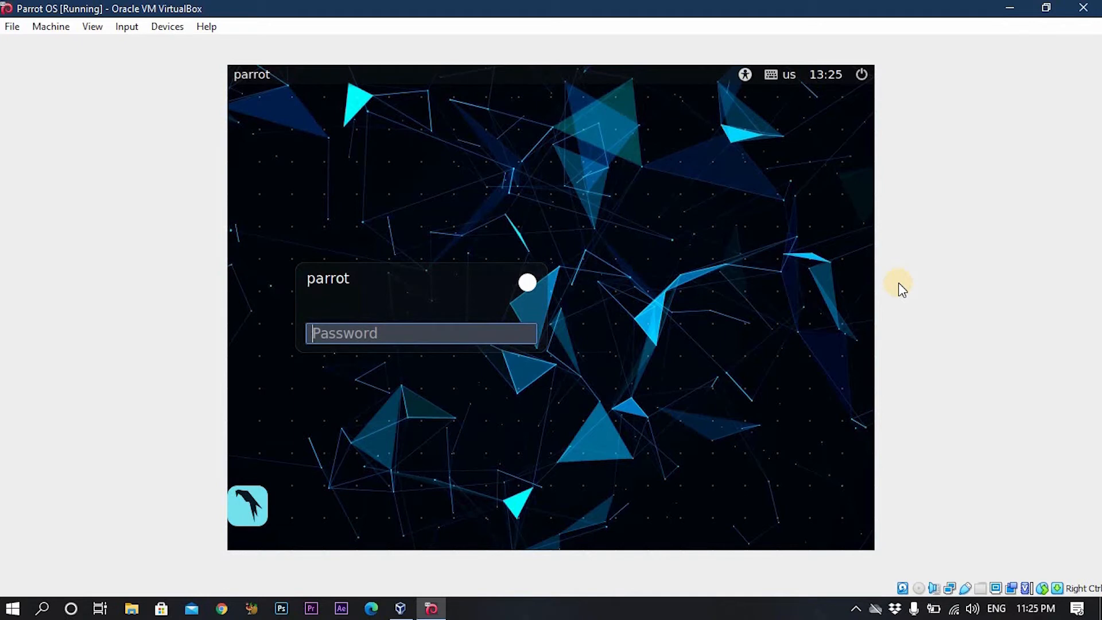
Log into Parrot OS with the account password.
type("p")
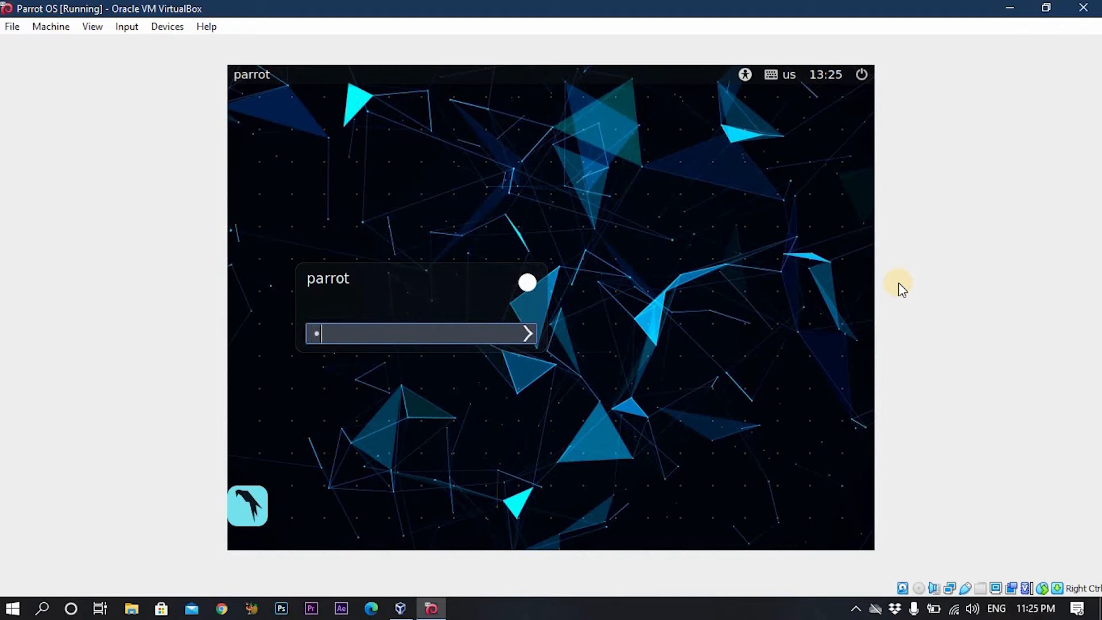
type("ass")
key("Return")
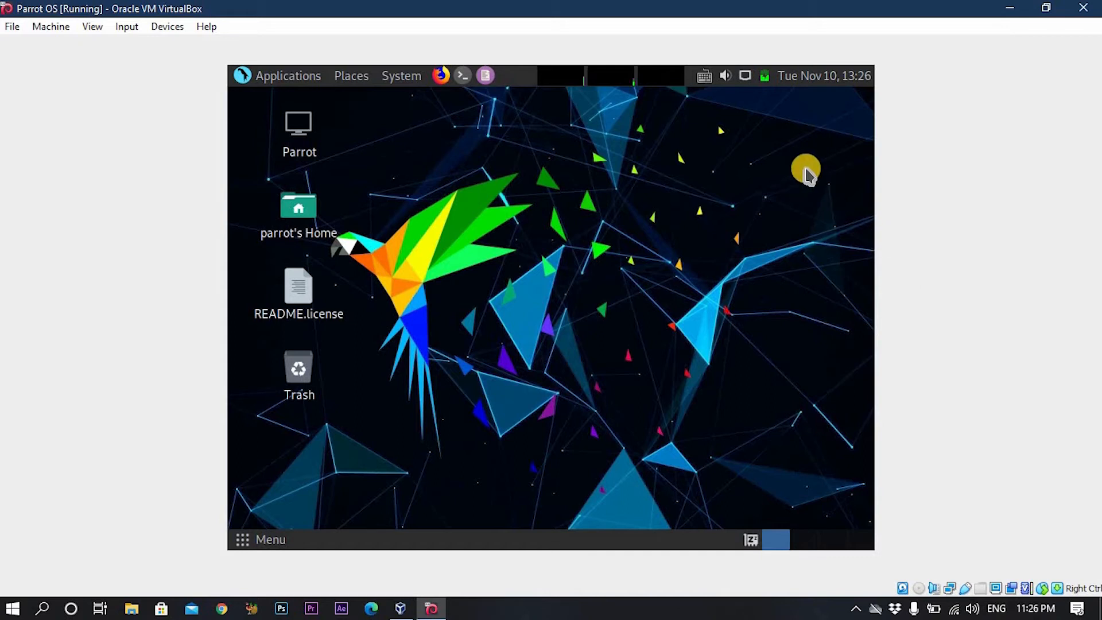
Restore the VM window, then check the panel's network connection and memory and CPU usage.
left_click(1046, 7)
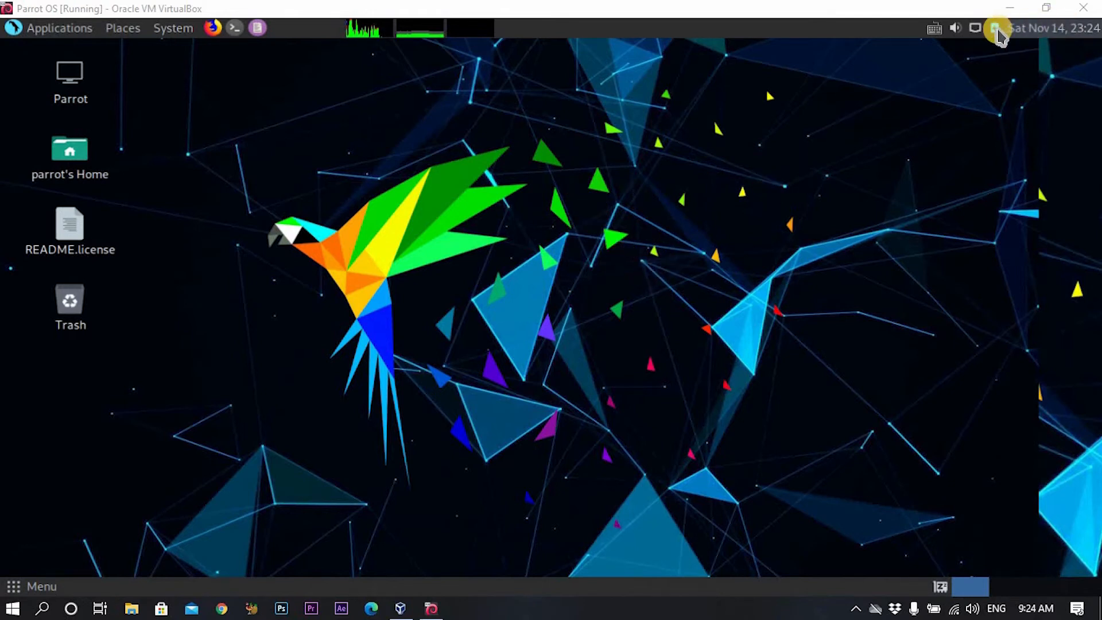
mouse_move(976, 34)
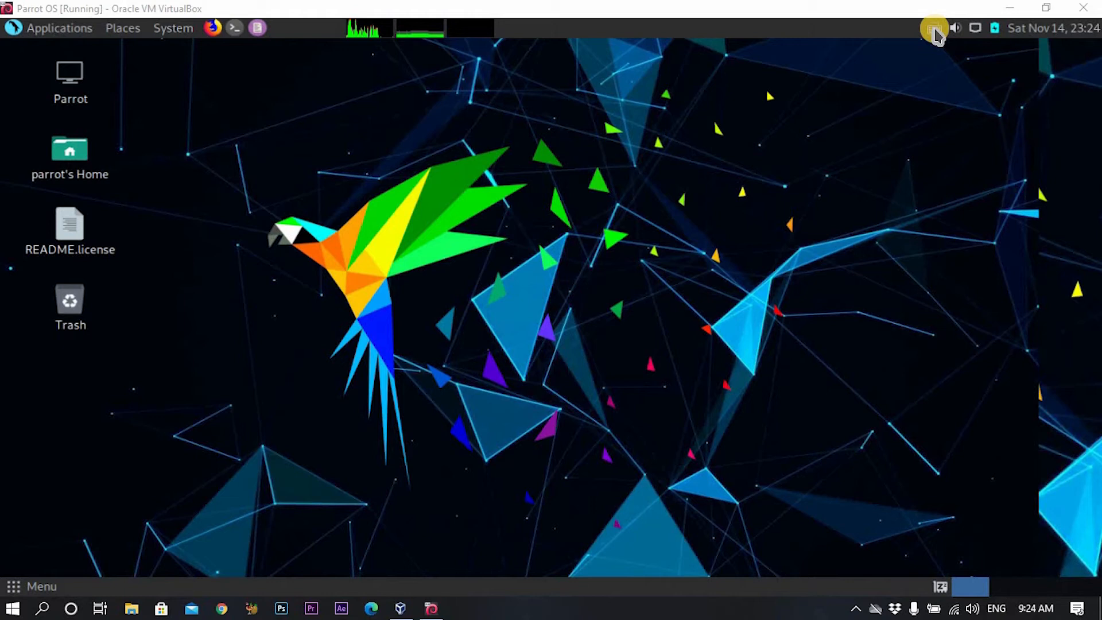
mouse_move(462, 39)
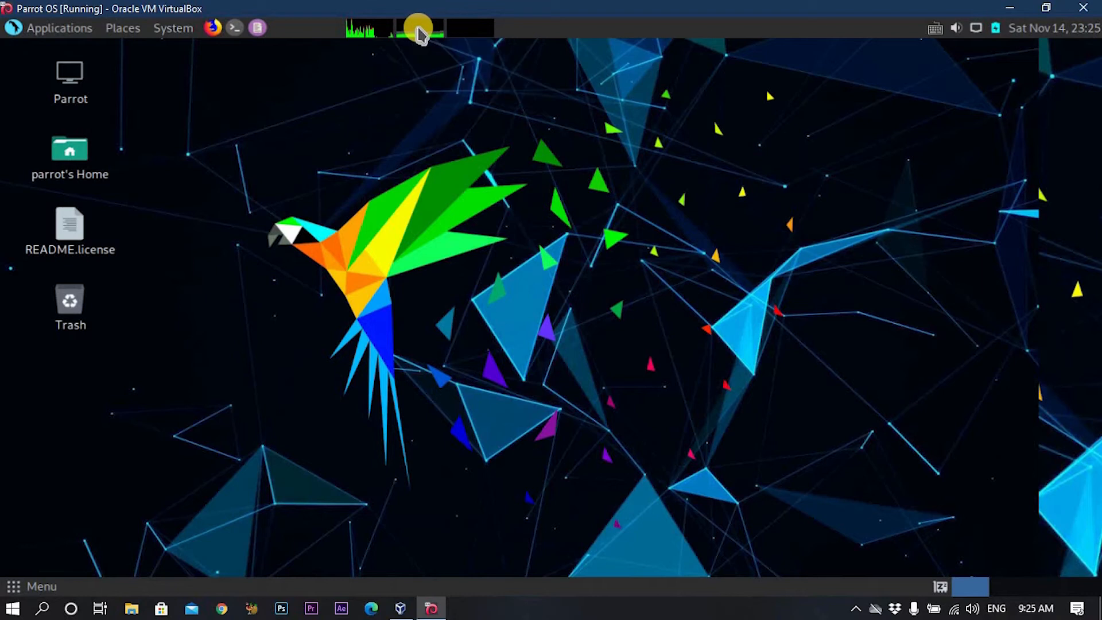
mouse_move(418, 30)
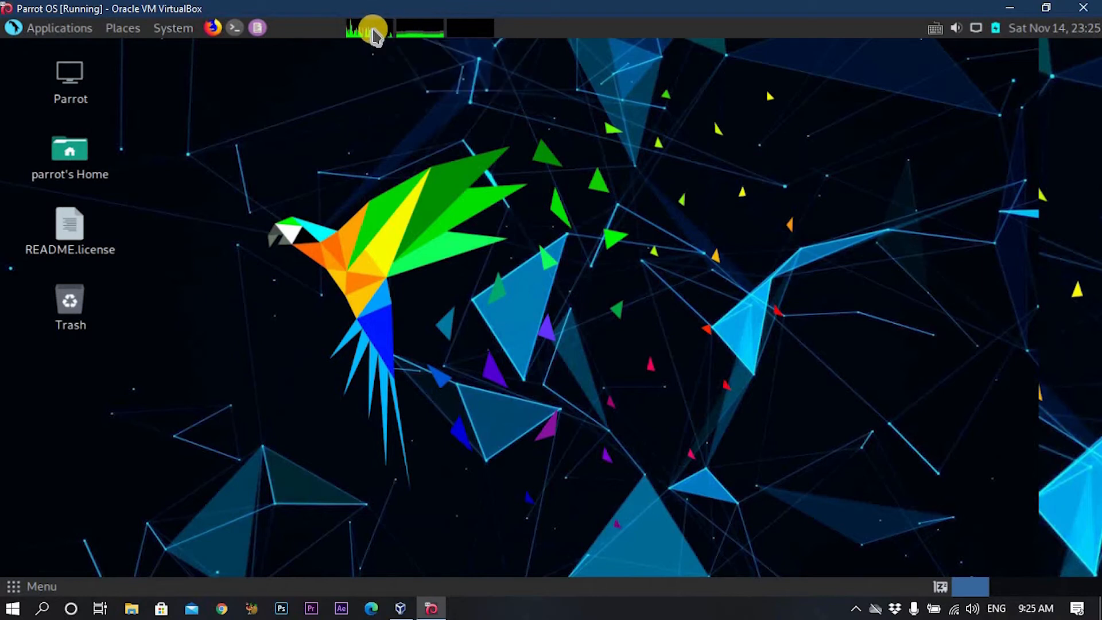
mouse_move(374, 35)
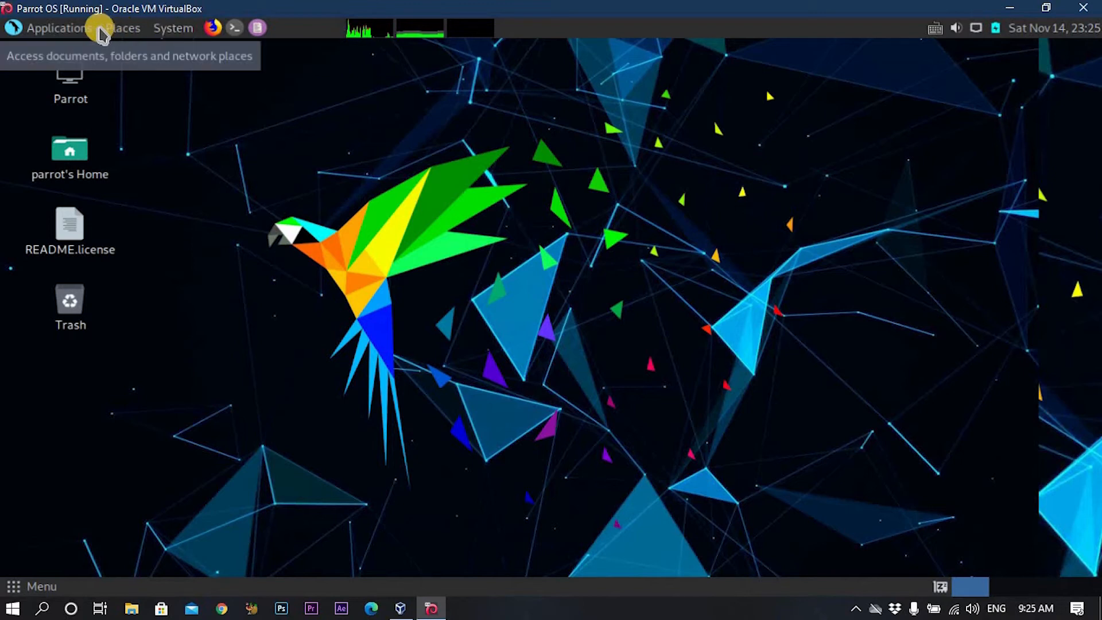
Launch AnonSurf GUI from Applications > Privacy > Anon Surf.
left_click(74, 32)
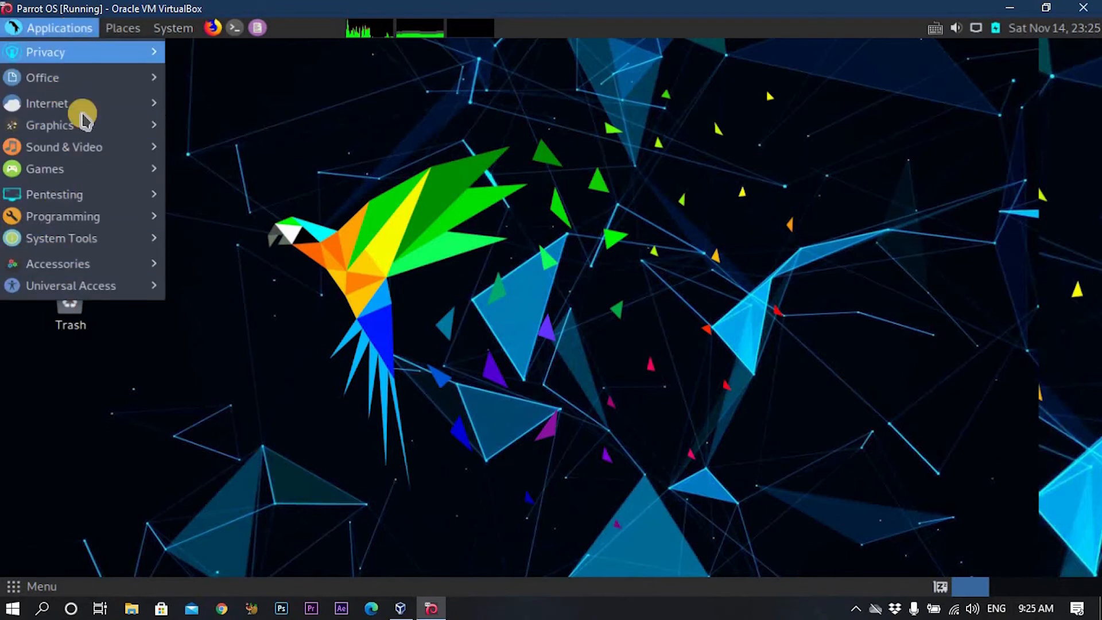
mouse_move(98, 292)
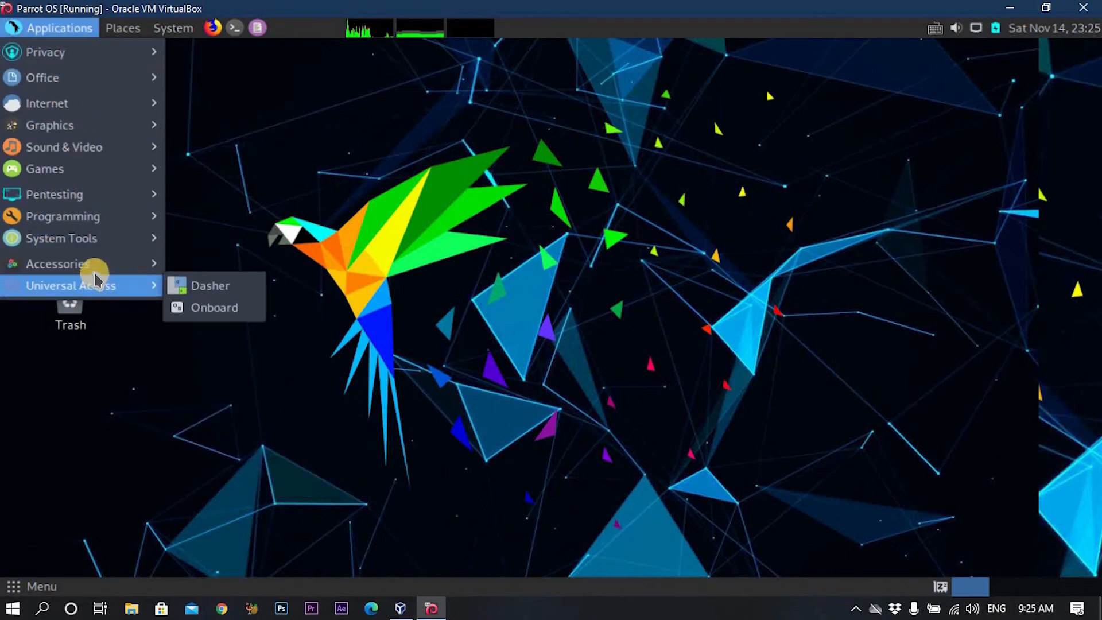
mouse_move(79, 62)
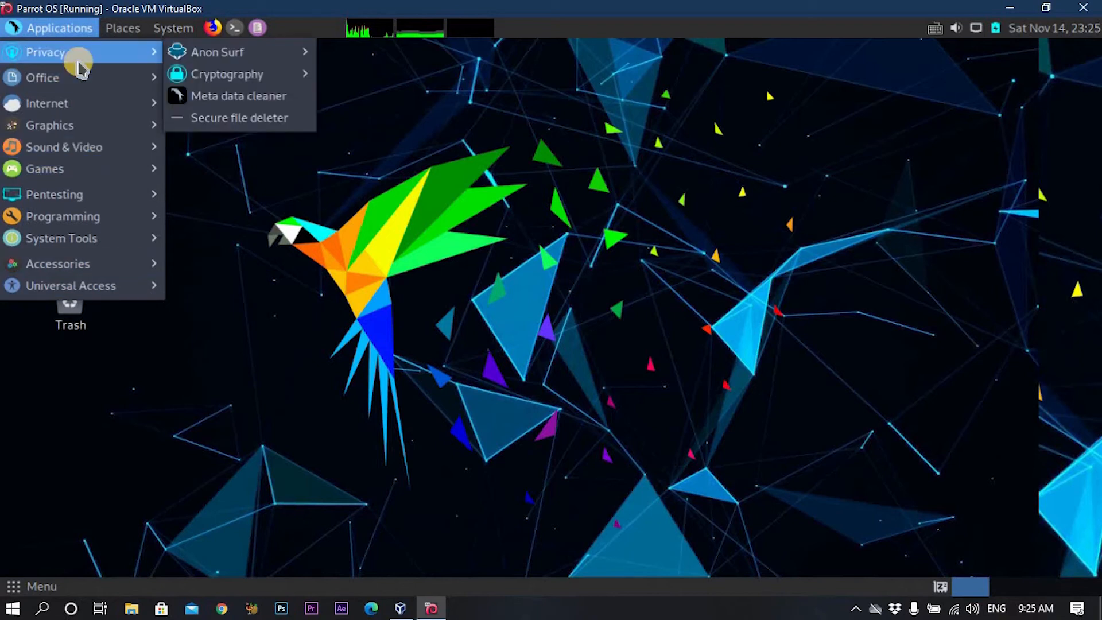
mouse_move(208, 54)
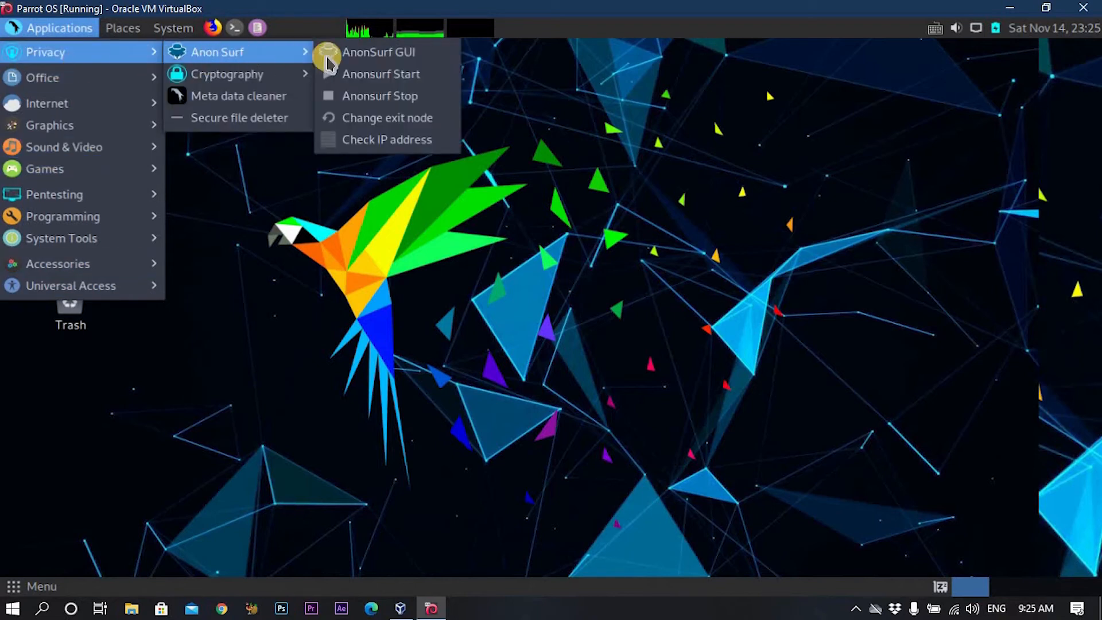
left_click(356, 54)
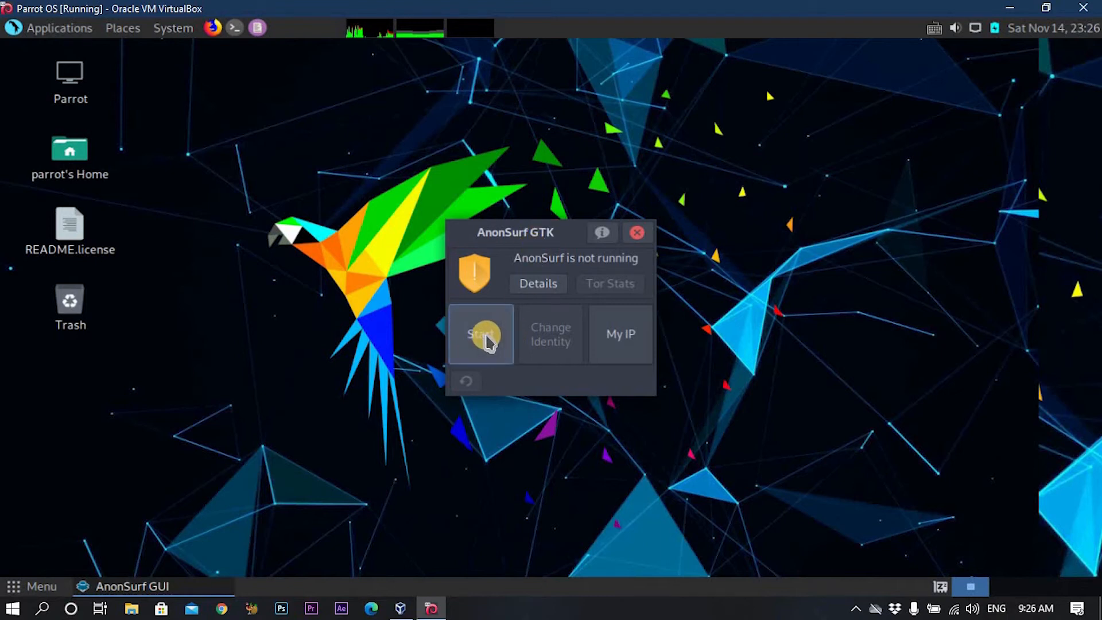
Start AnonSurf with the sudo password and app-kill approval, check My IP, then change identity.
left_click(488, 337)
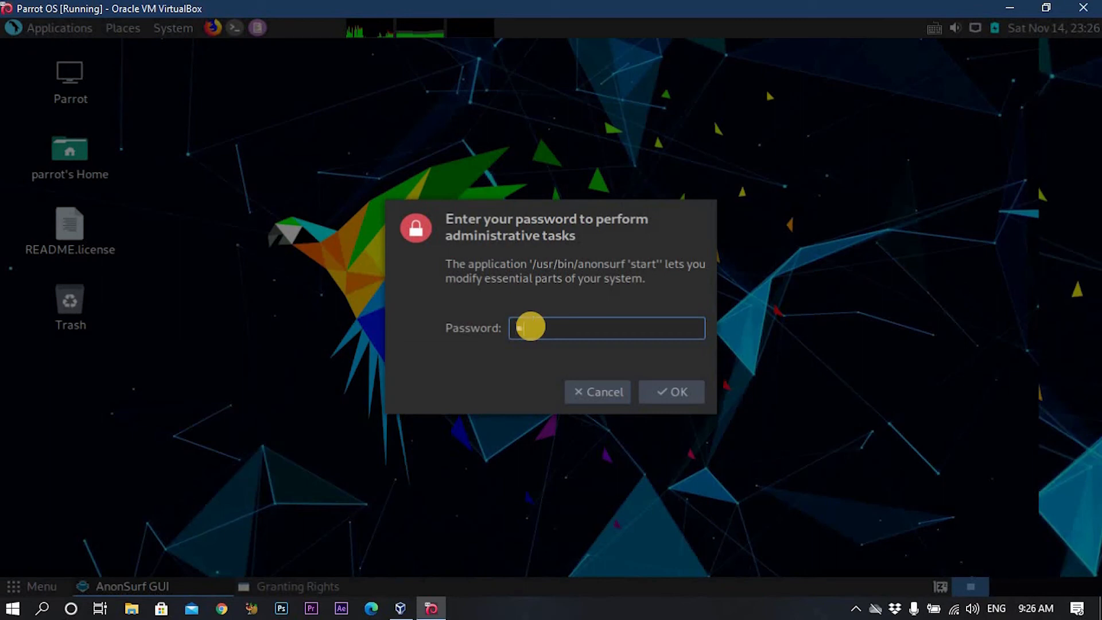
type("toor")
key("Return")
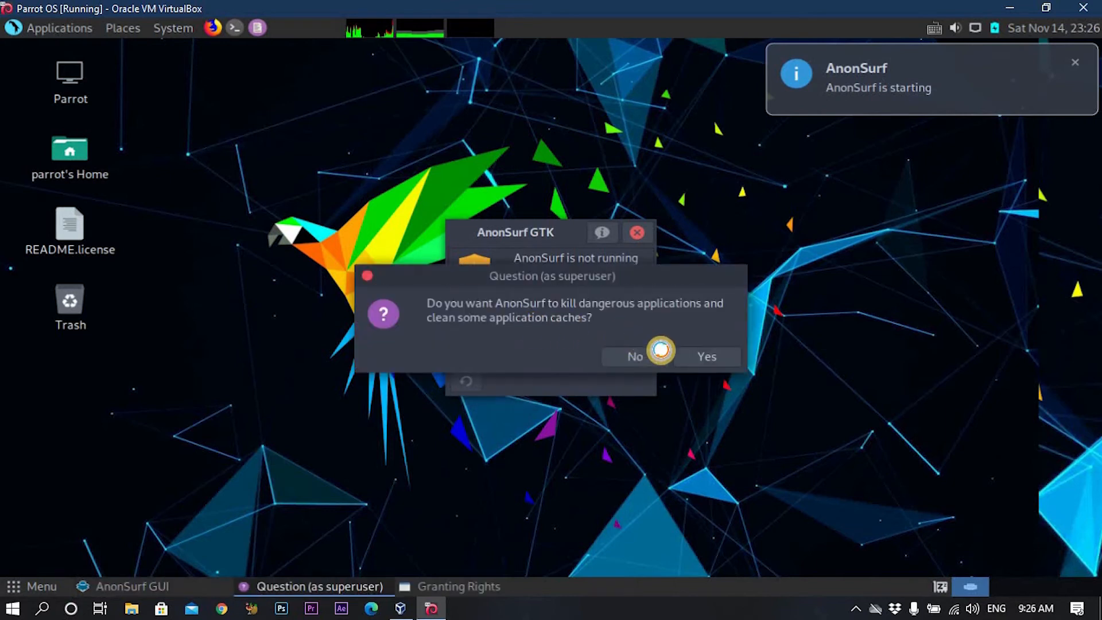
left_click(708, 356)
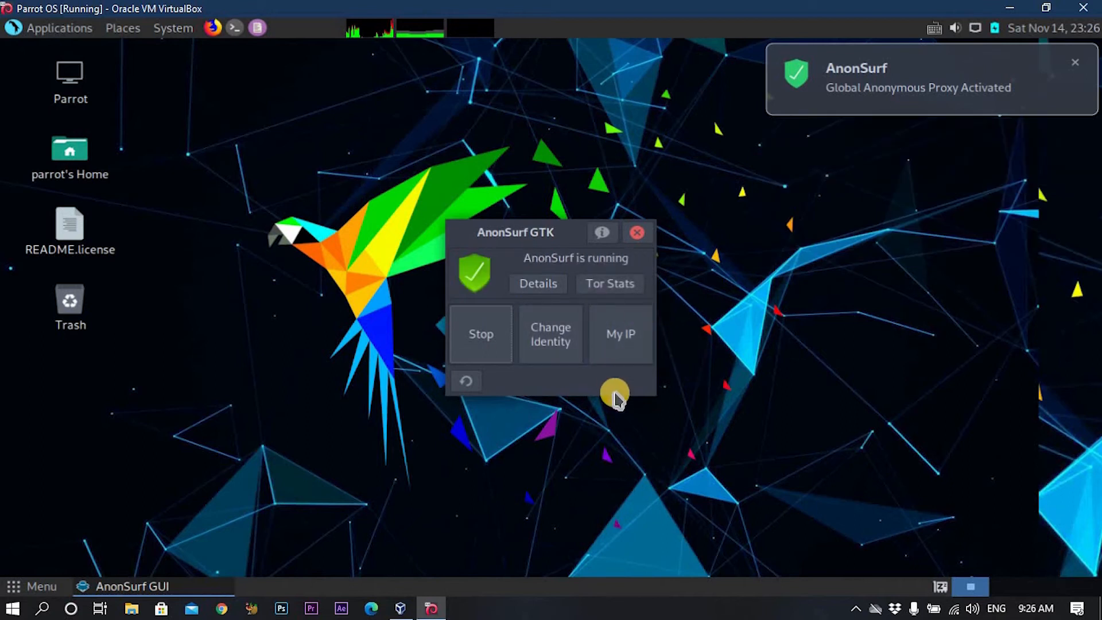
left_click(612, 346)
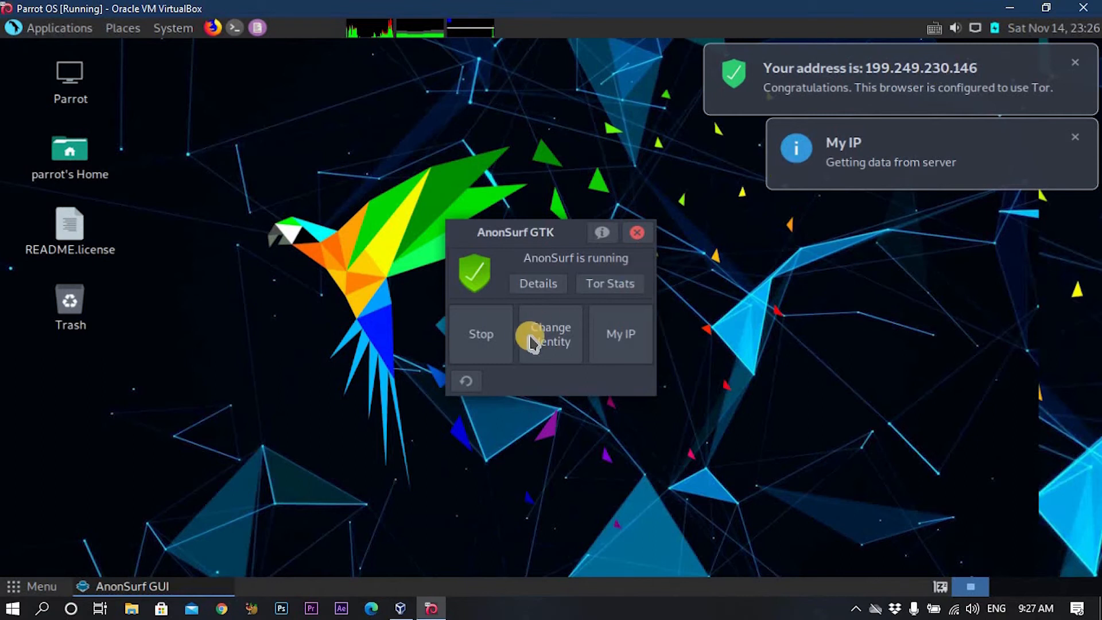
left_click(560, 336)
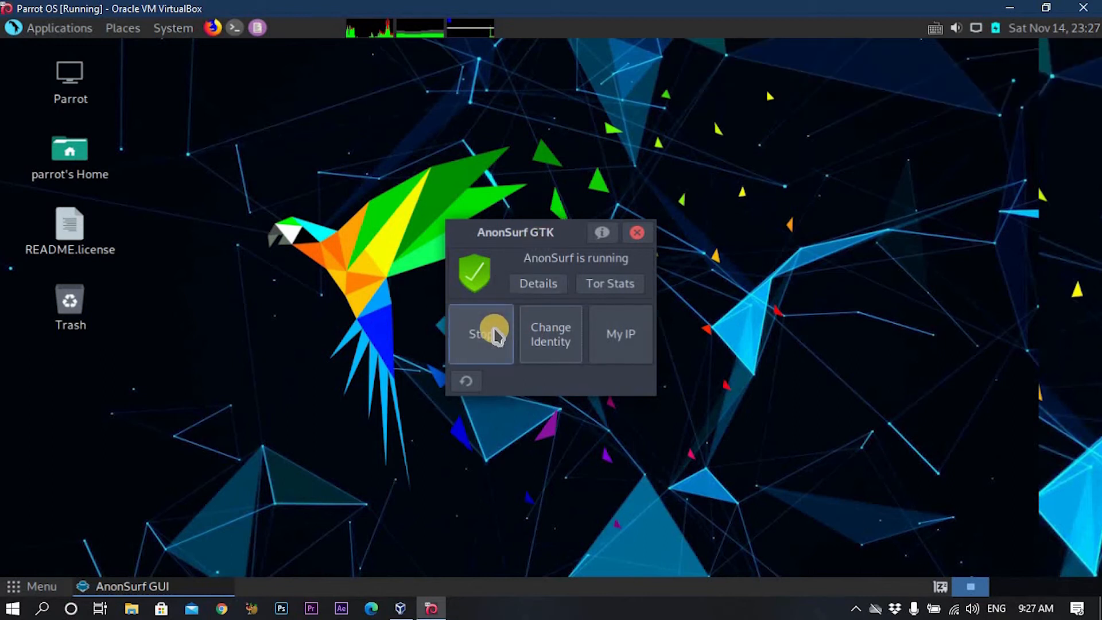
Stop AnonSurf with the sudo password, approve killing apps and cleaning caches, and close its window.
left_click(495, 336)
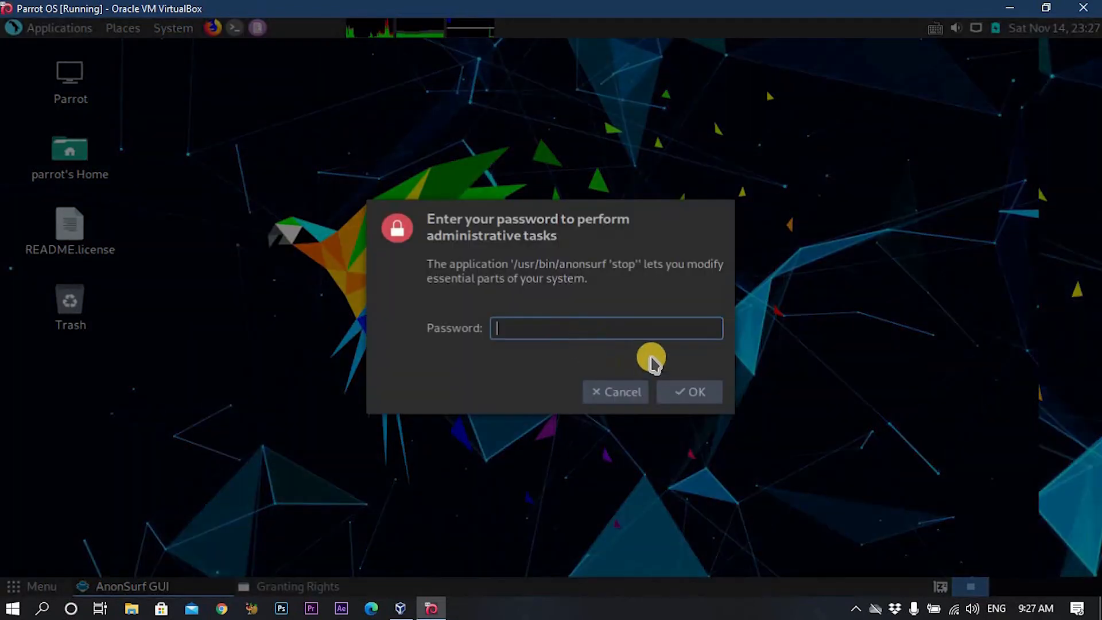
type("toor")
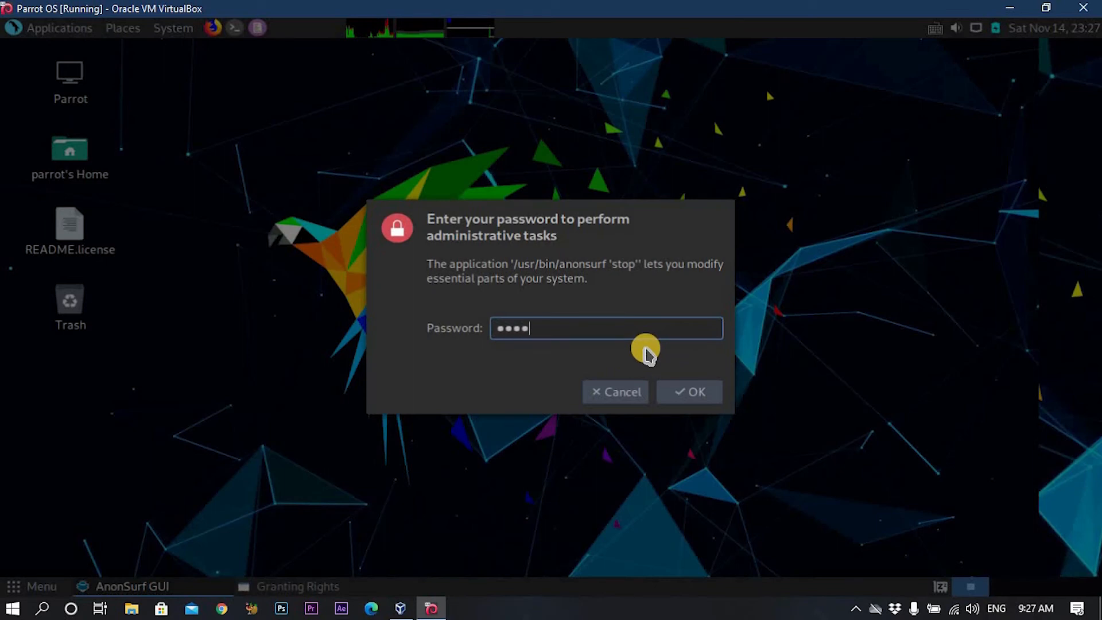
key("Return")
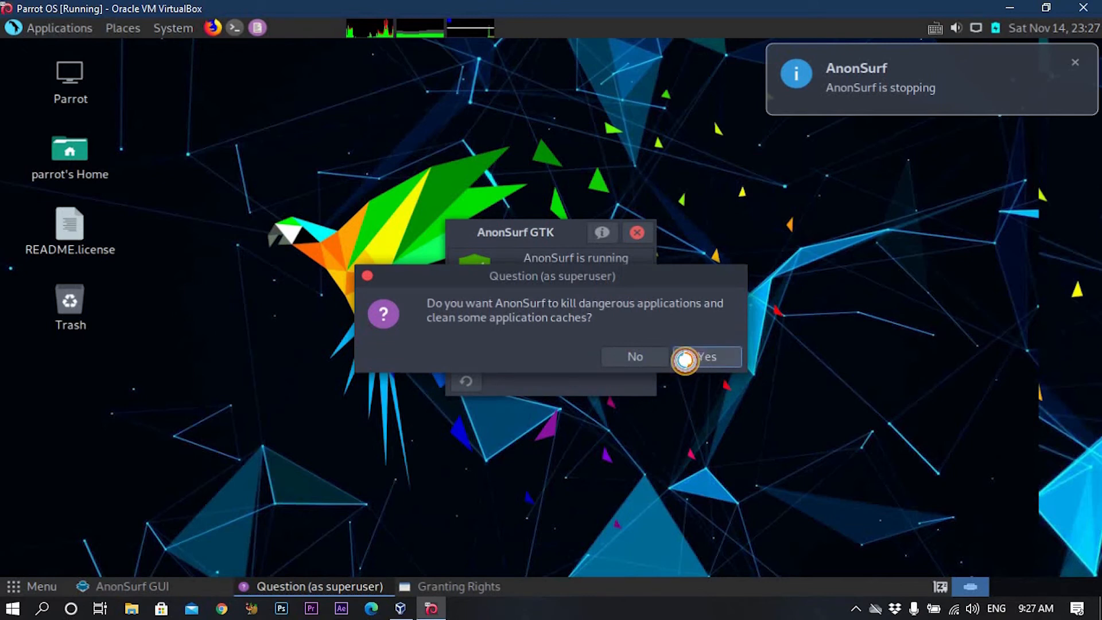
left_click(687, 356)
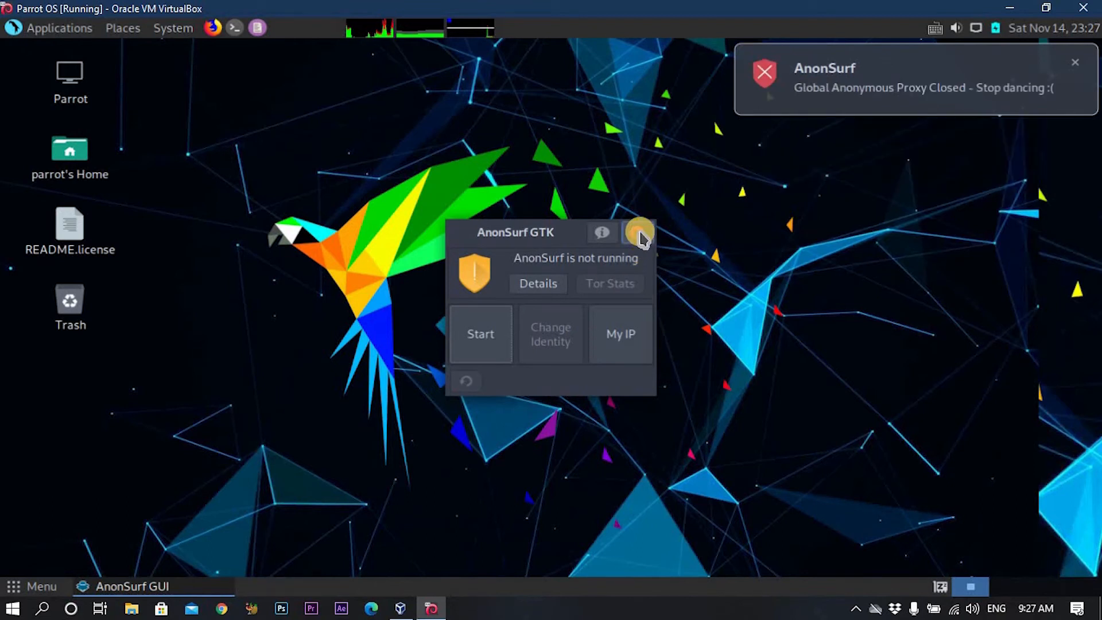
left_click(639, 232)
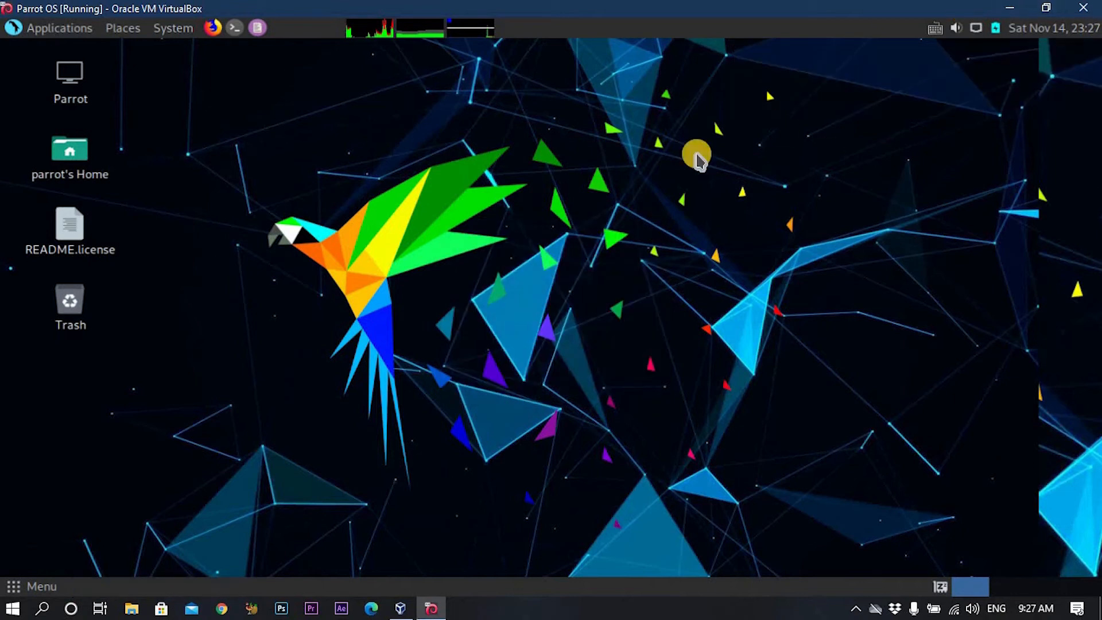
Browse Applications down to Pentesting > Exploitation Tools > Metasploit Framework.
left_click(70, 29)
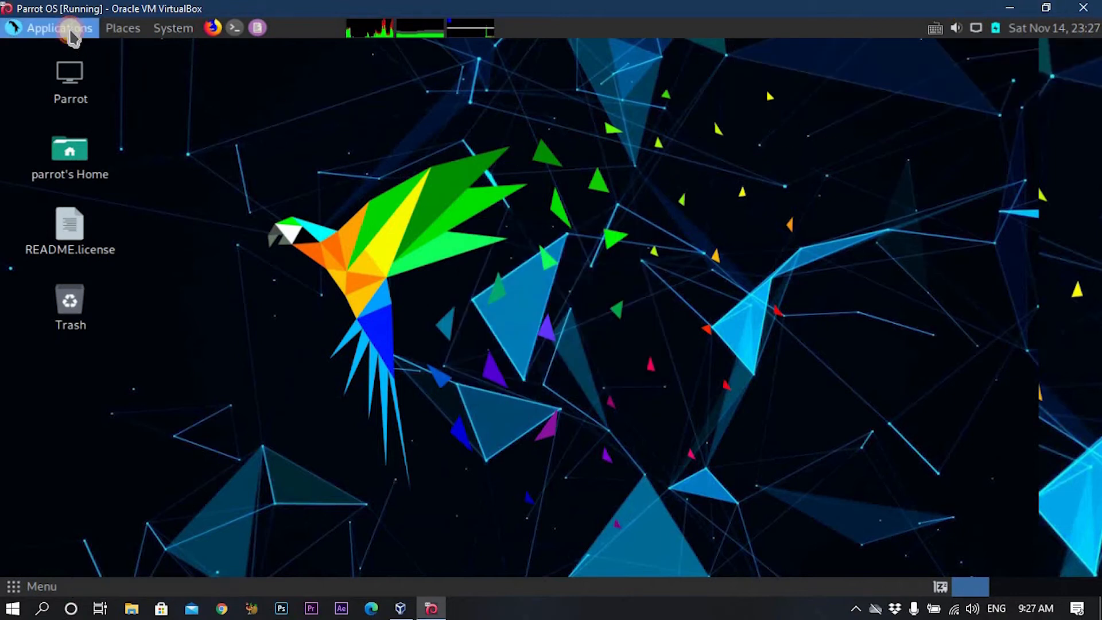
mouse_move(79, 59)
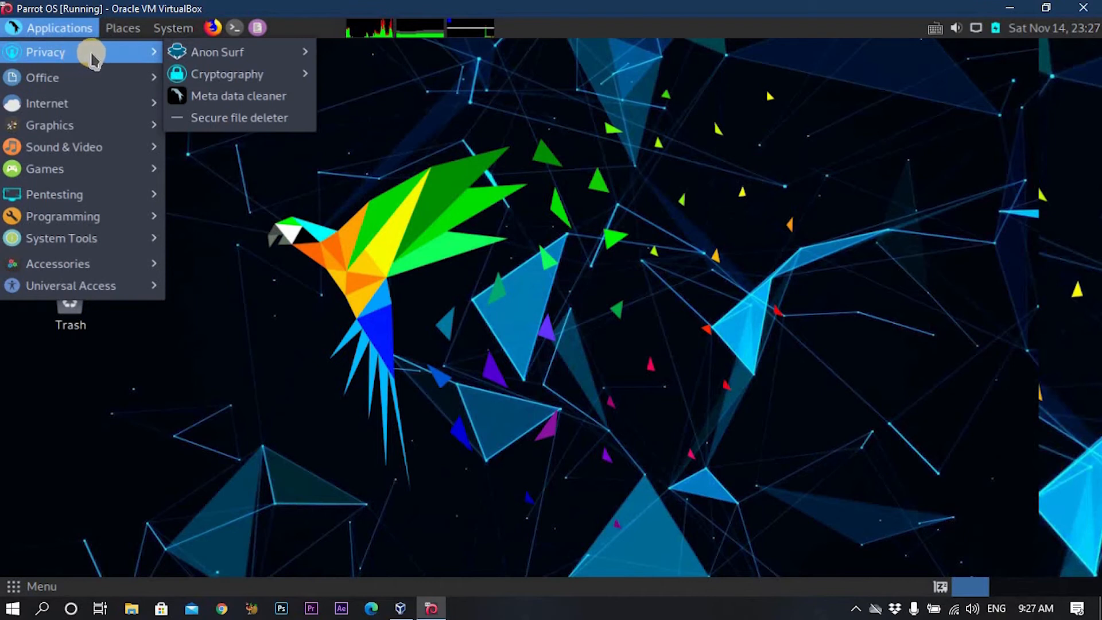
mouse_move(107, 84)
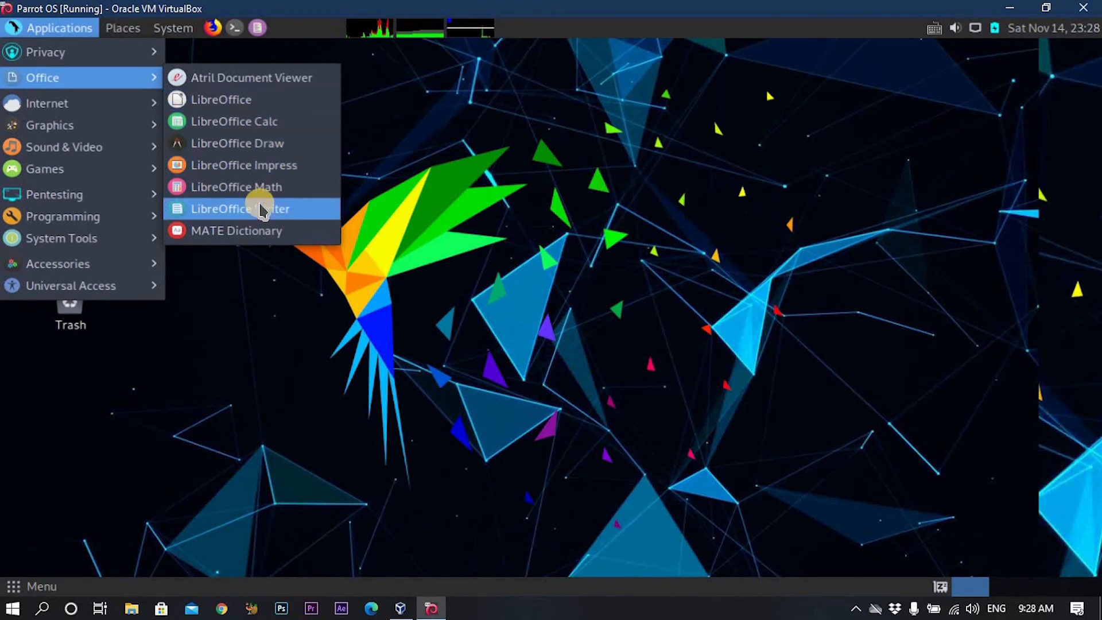
mouse_move(120, 112)
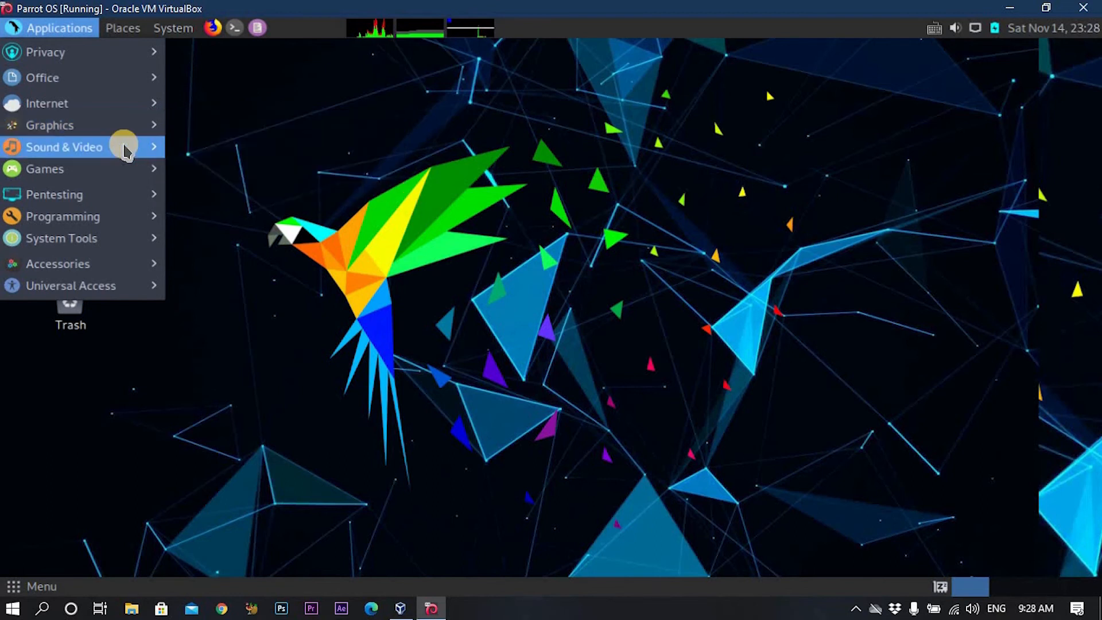
mouse_move(108, 148)
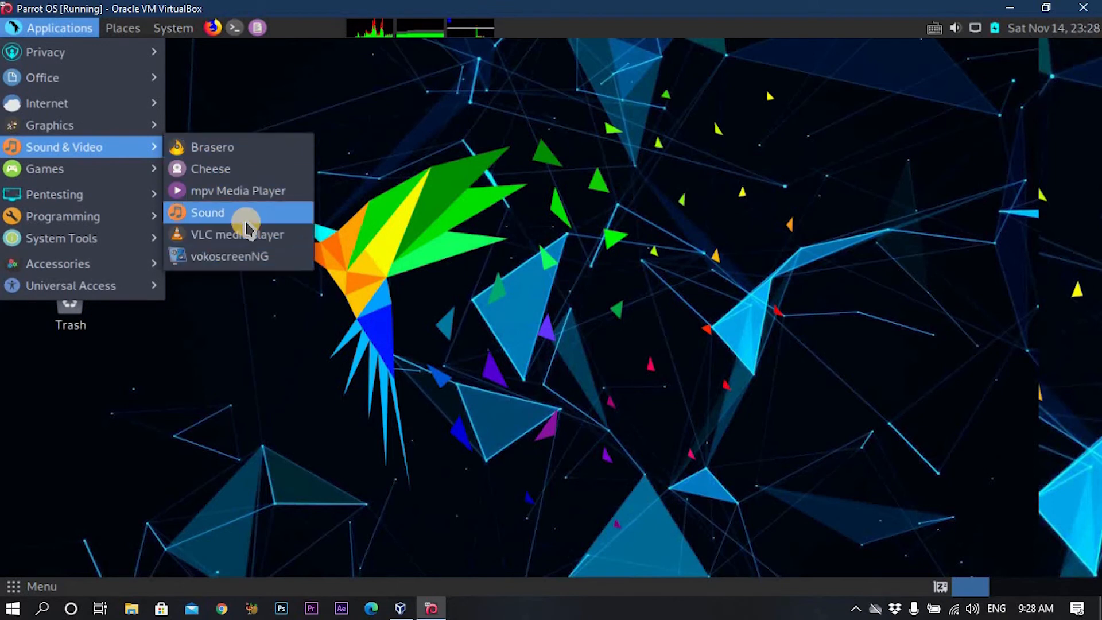
mouse_move(73, 169)
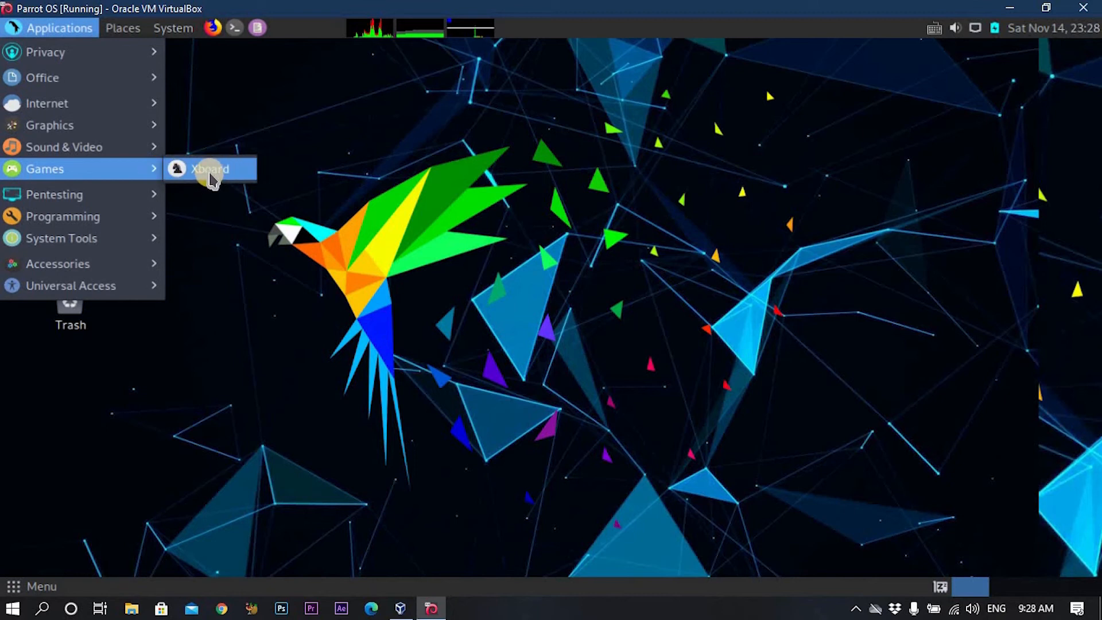
mouse_move(132, 204)
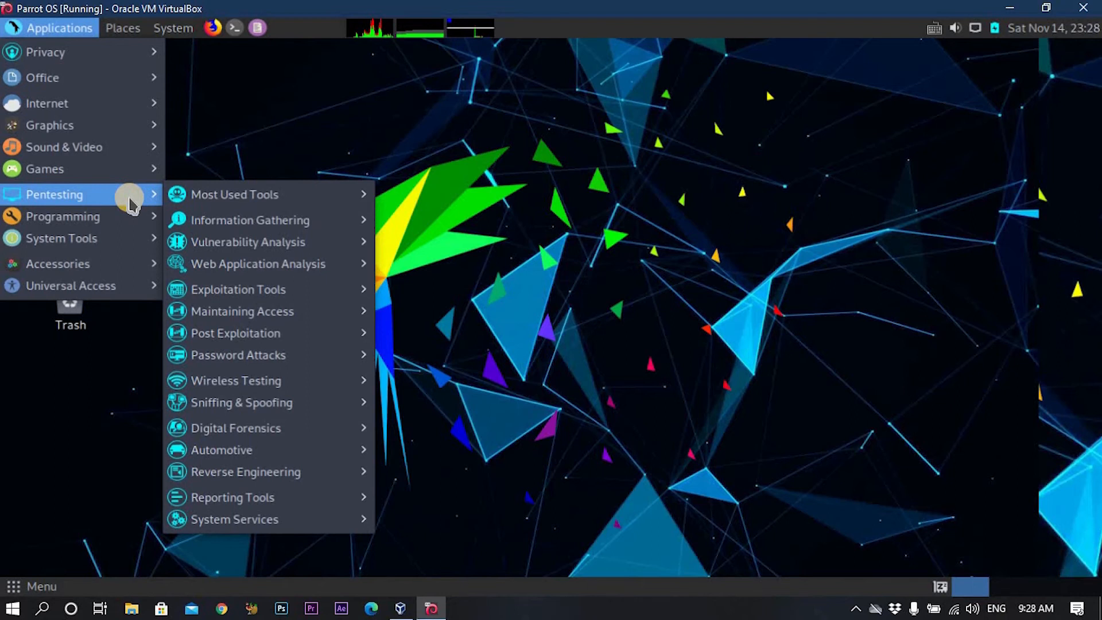
mouse_move(236, 206)
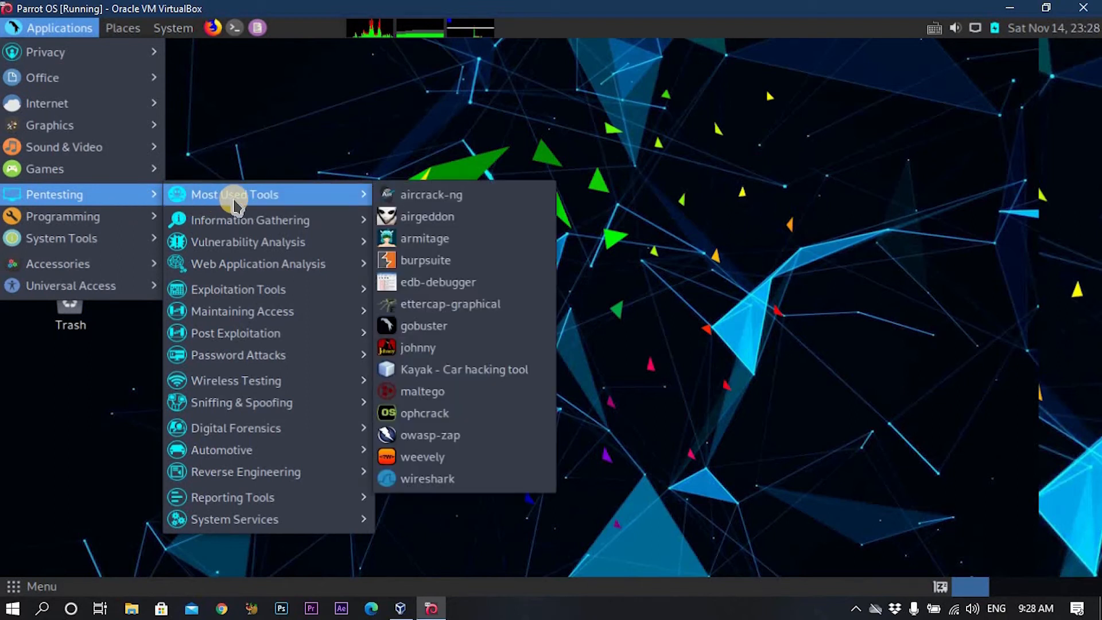
mouse_move(290, 289)
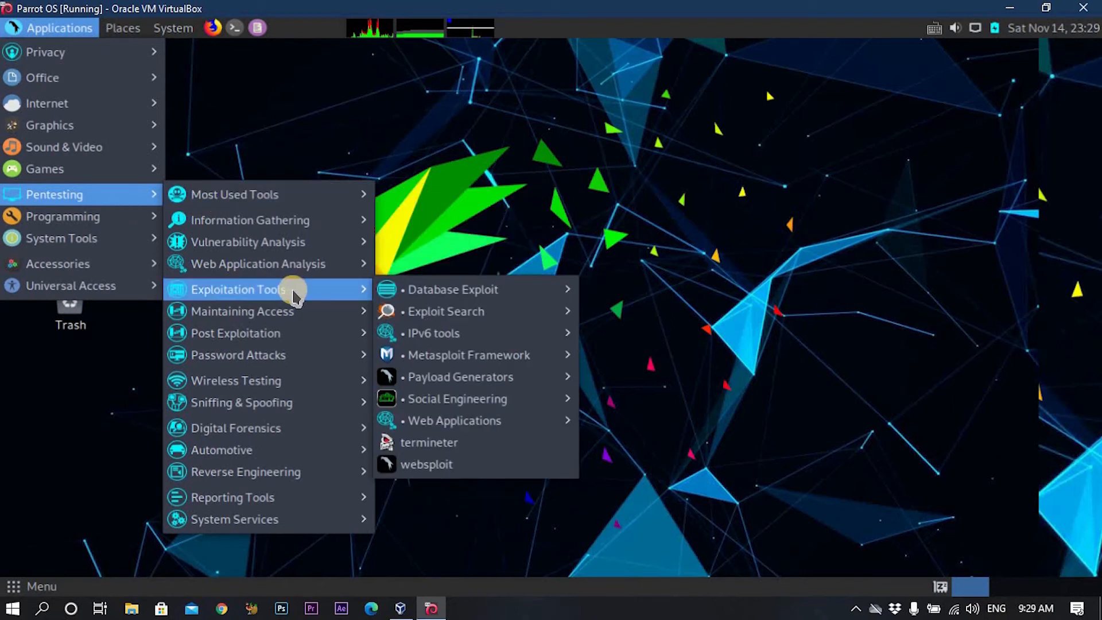
mouse_move(459, 362)
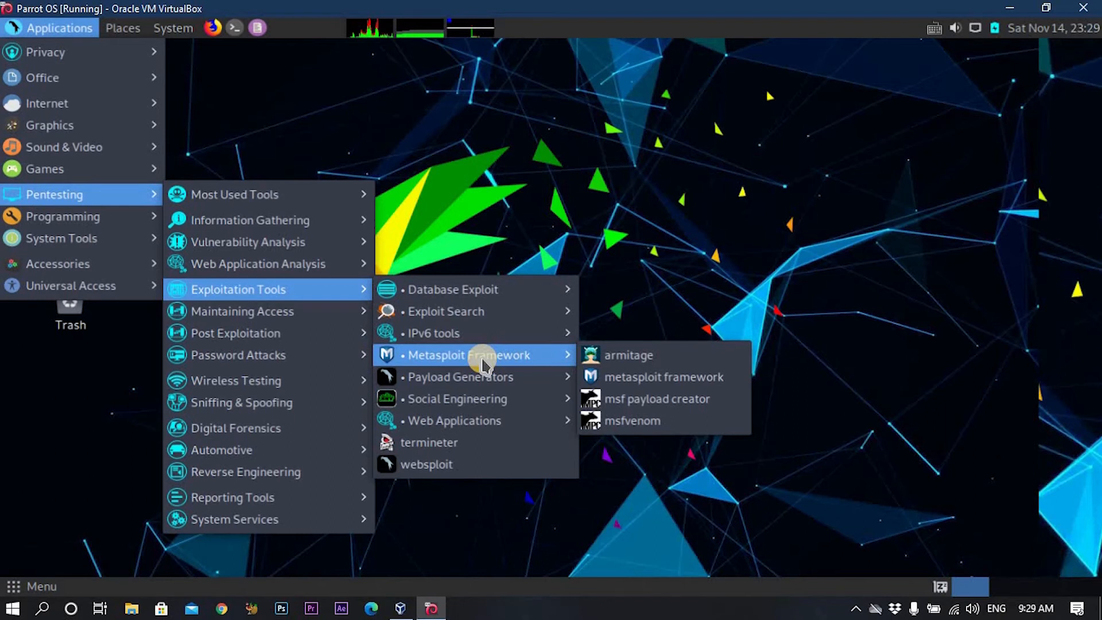
Launch metasploit framework, then launch nmap from the Applications menu.
left_click(664, 379)
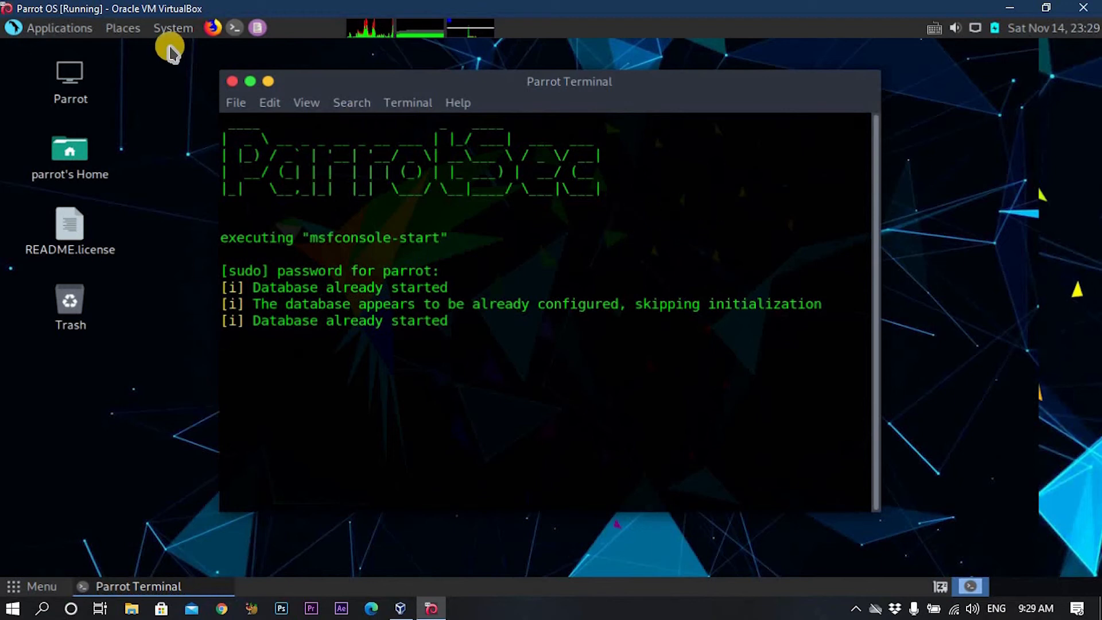
left_click(60, 28)
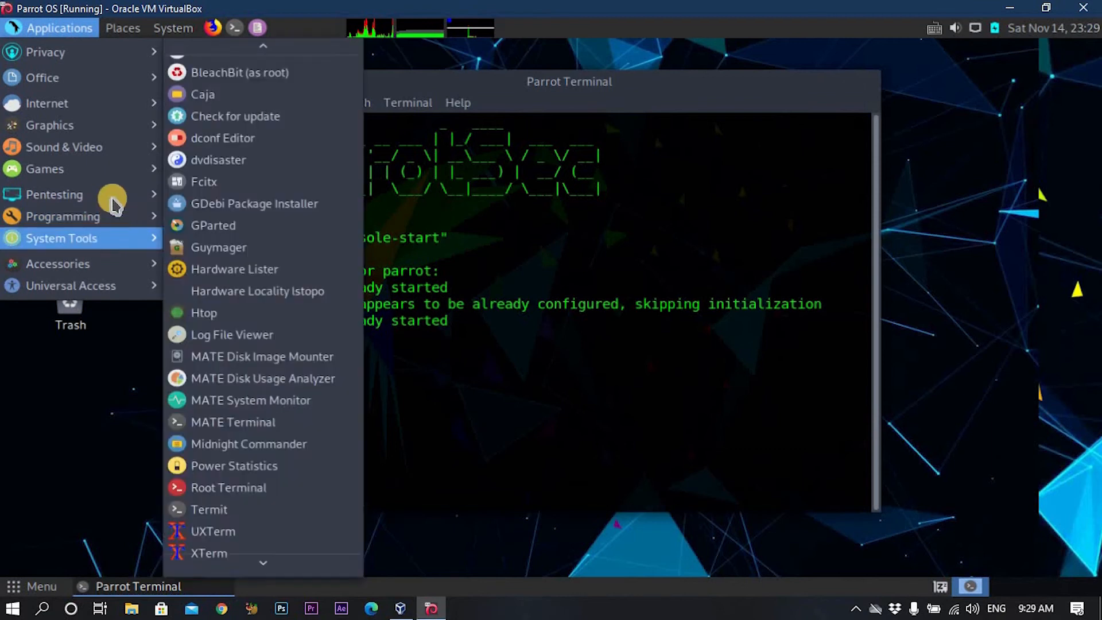
mouse_move(476, 241)
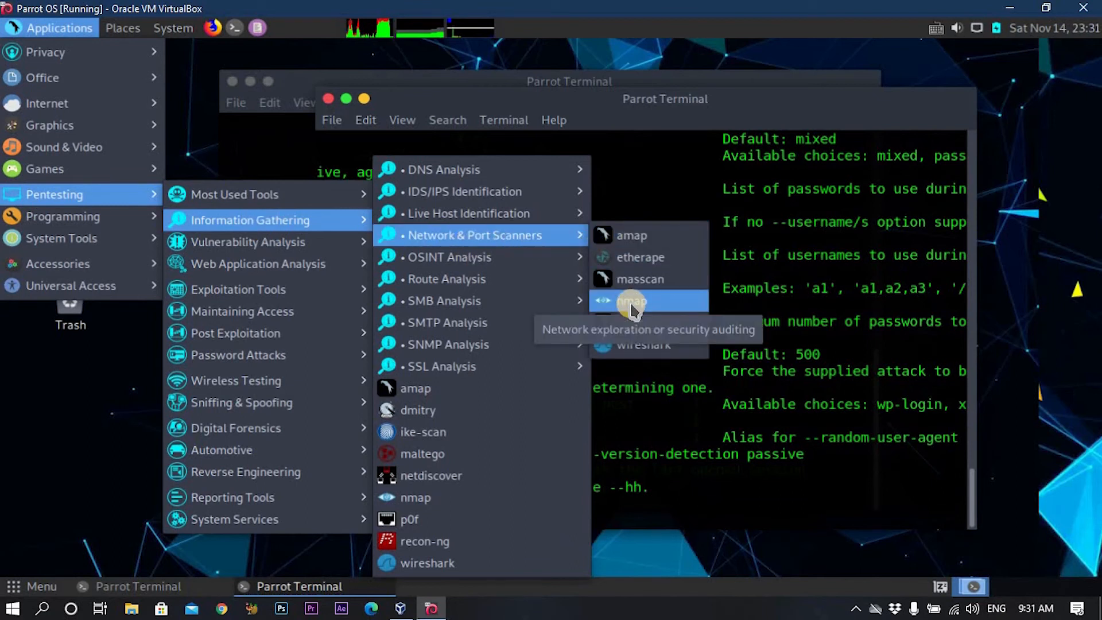
left_click(632, 302)
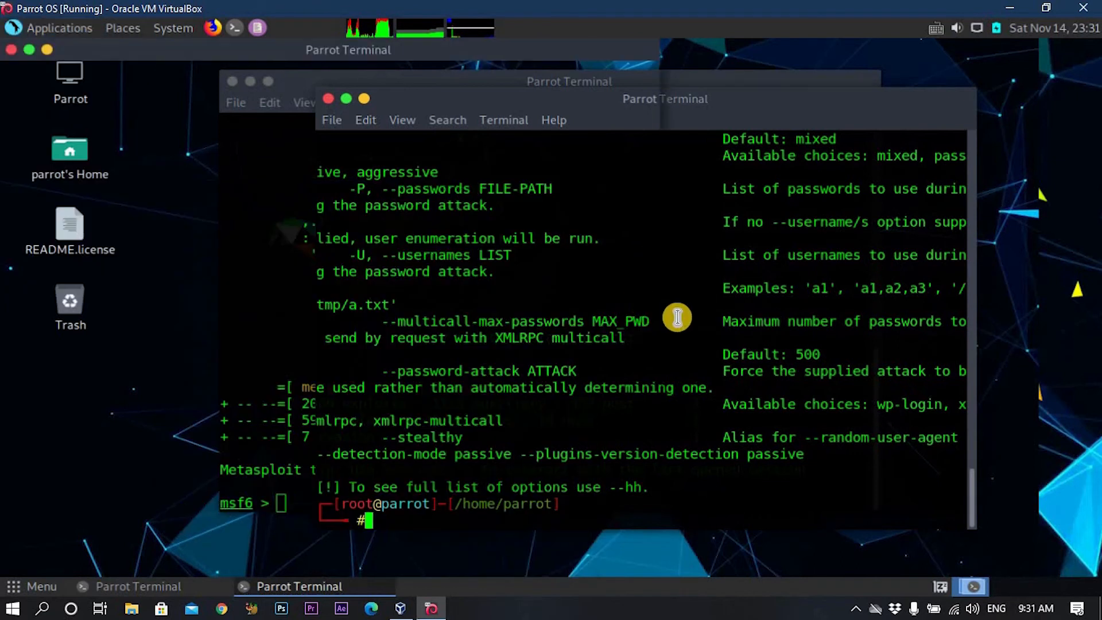
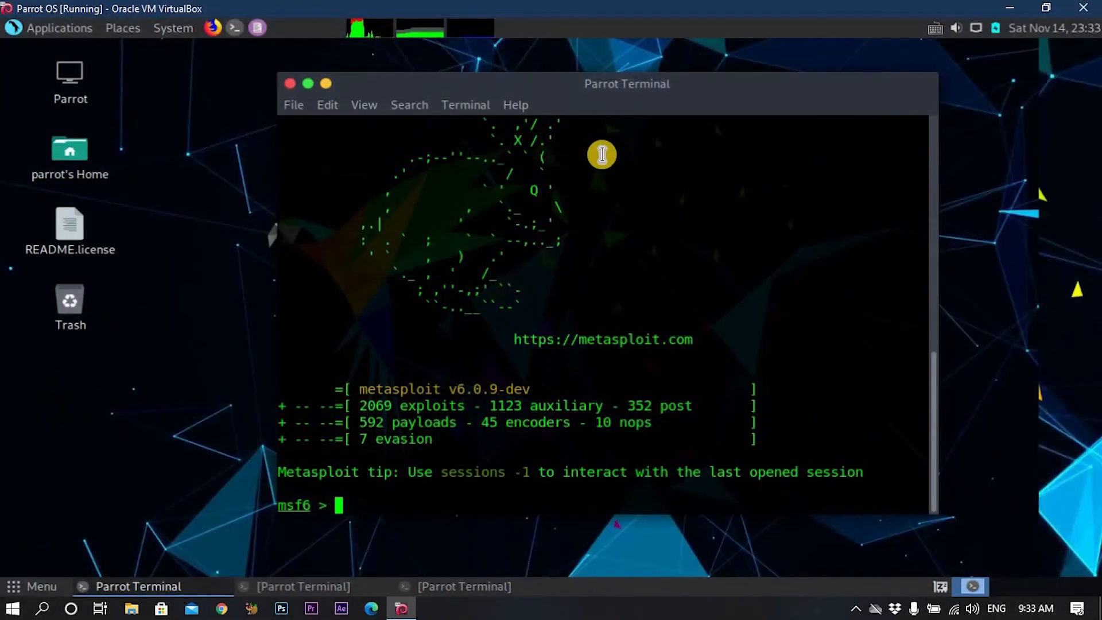
Open Firefox maximized and search for hackthebox from the address bar.
mouse_move(632, 86)
left_mouse_down()
mouse_move(605, 84)
mouse_move(626, 83)
left_mouse_up()
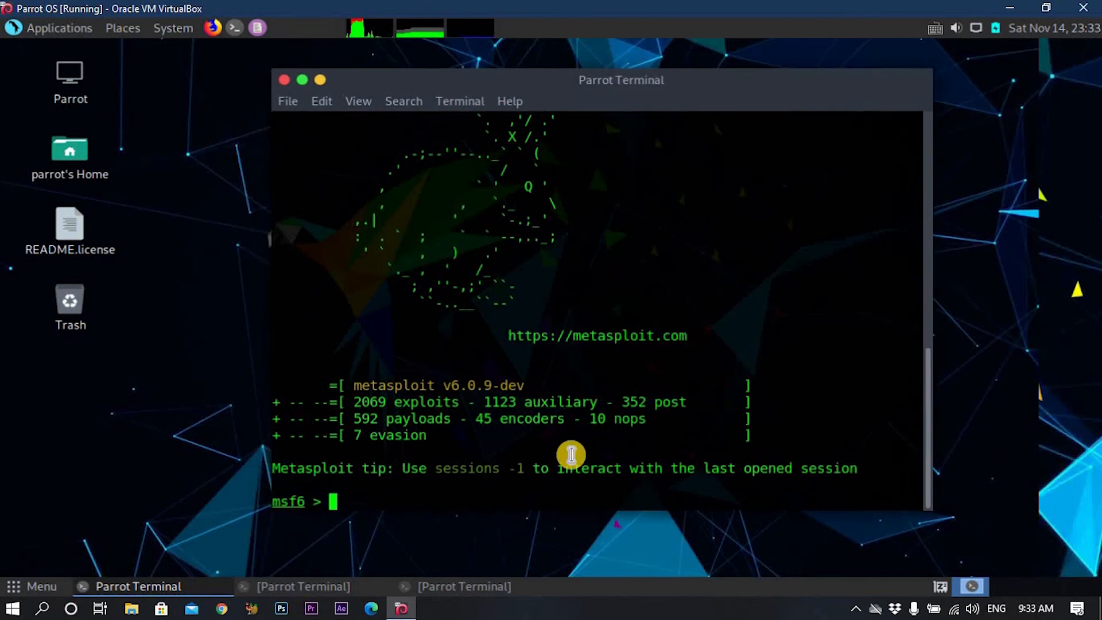
left_click_drag(639, 83, 641, 82)
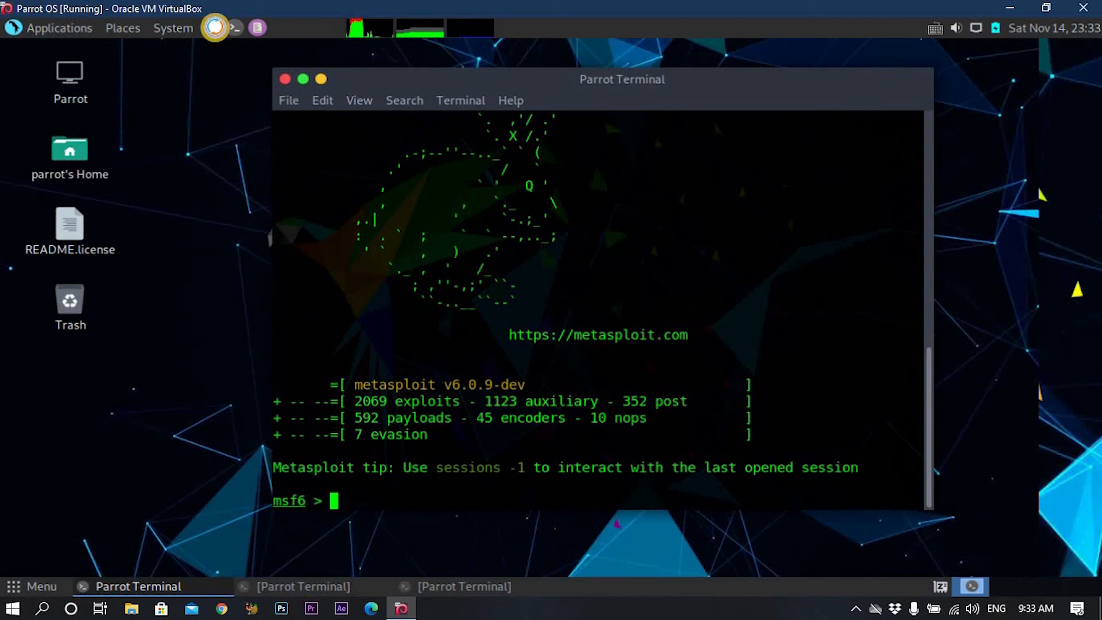
left_click(214, 27)
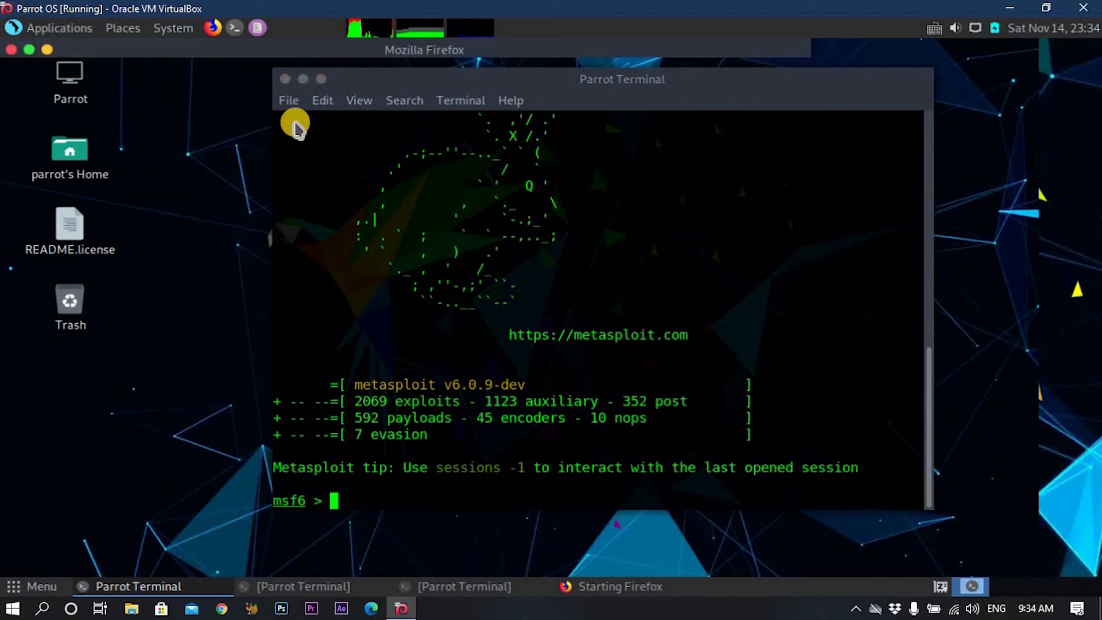
left_click_drag(517, 47, 682, 47)
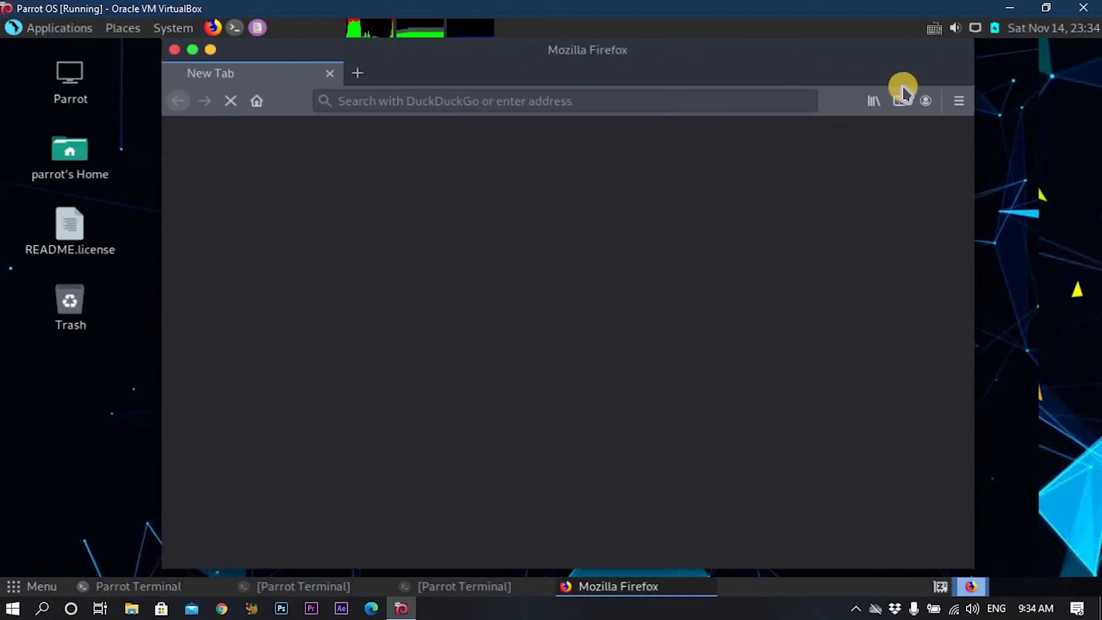
double_click(682, 52)
left_click(307, 98)
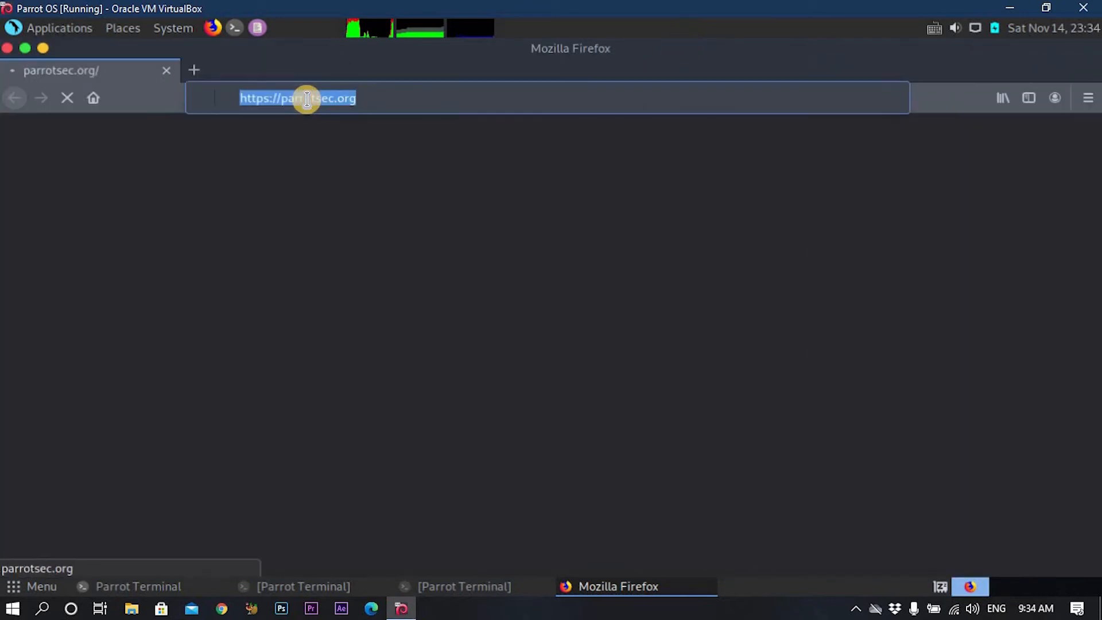
type("hack")
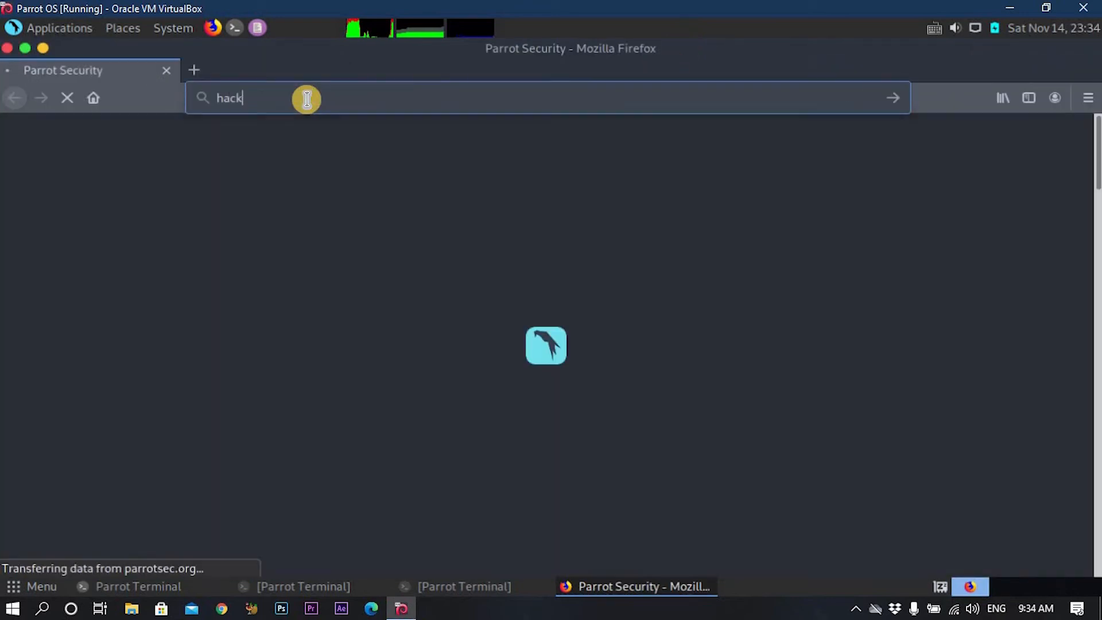
type("thebox")
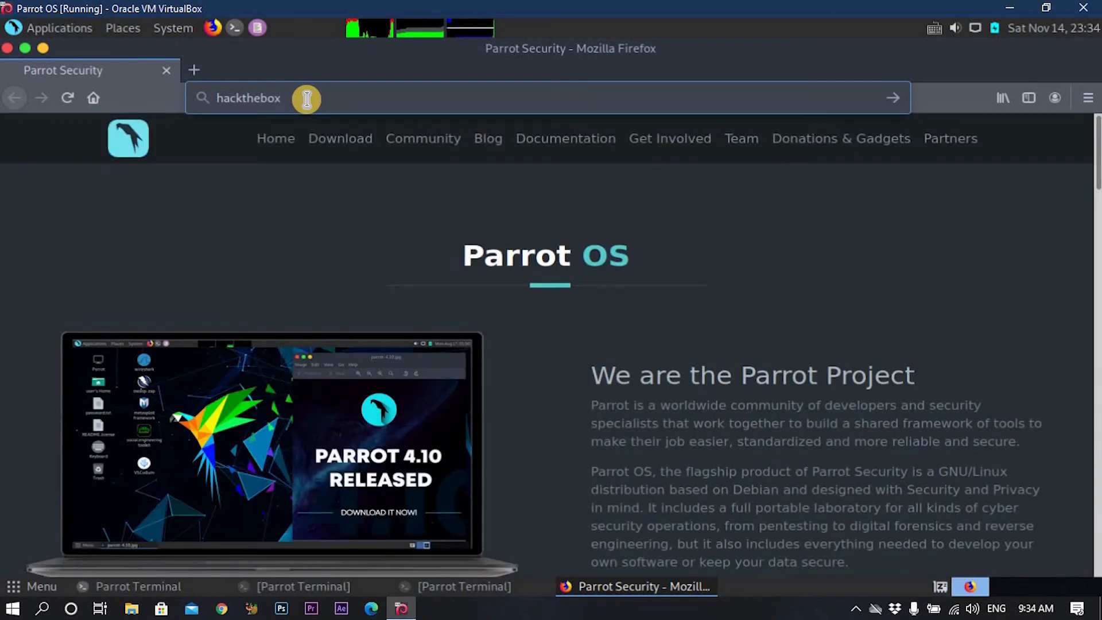
key("Return")
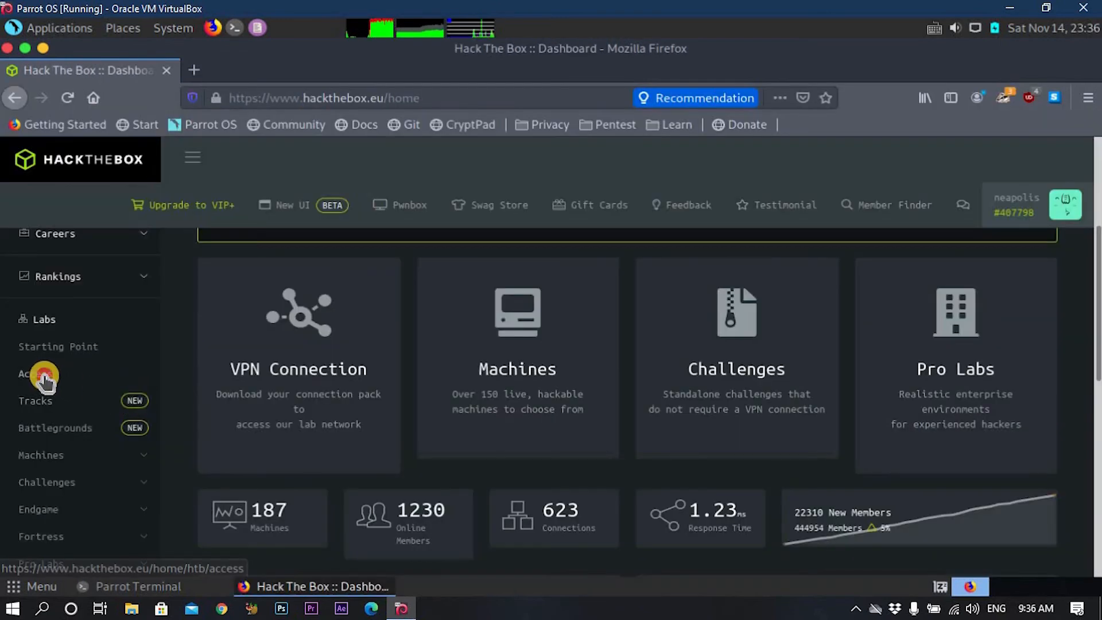
Download the HTB Lab connection pack from the Access page, then minimize Firefox.
left_click(44, 376)
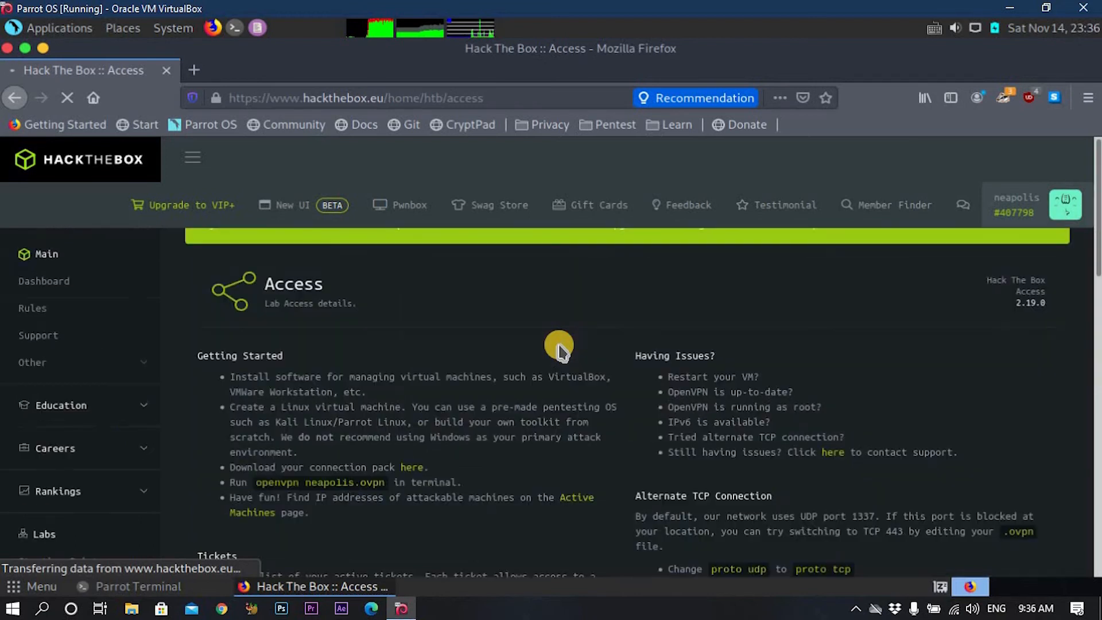
scroll(803, 424, "down", 7)
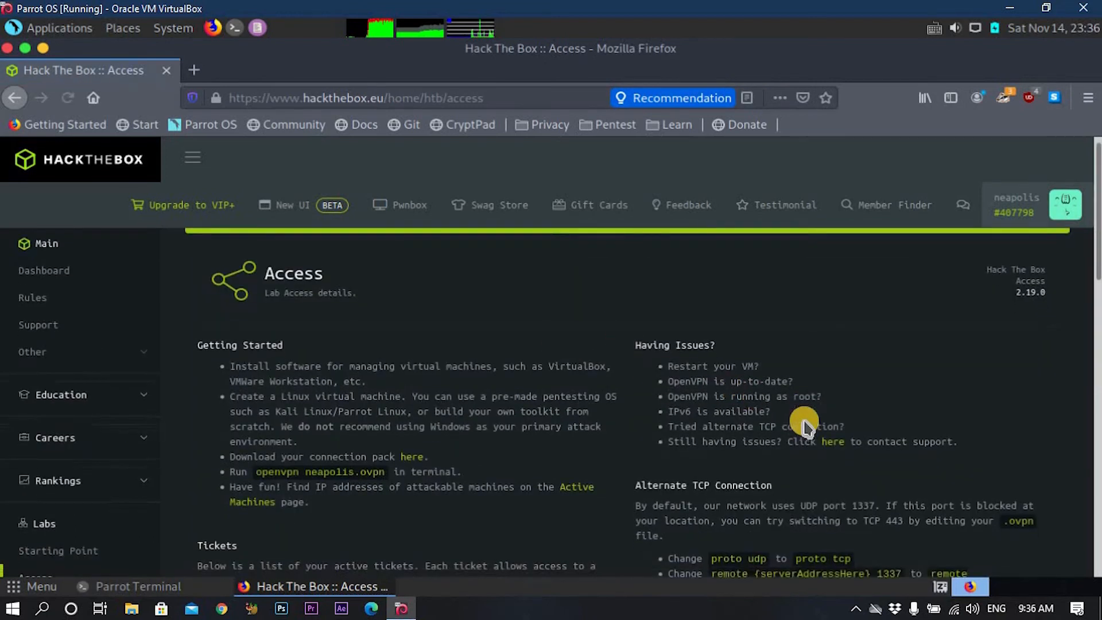
scroll(815, 436, "down", 3)
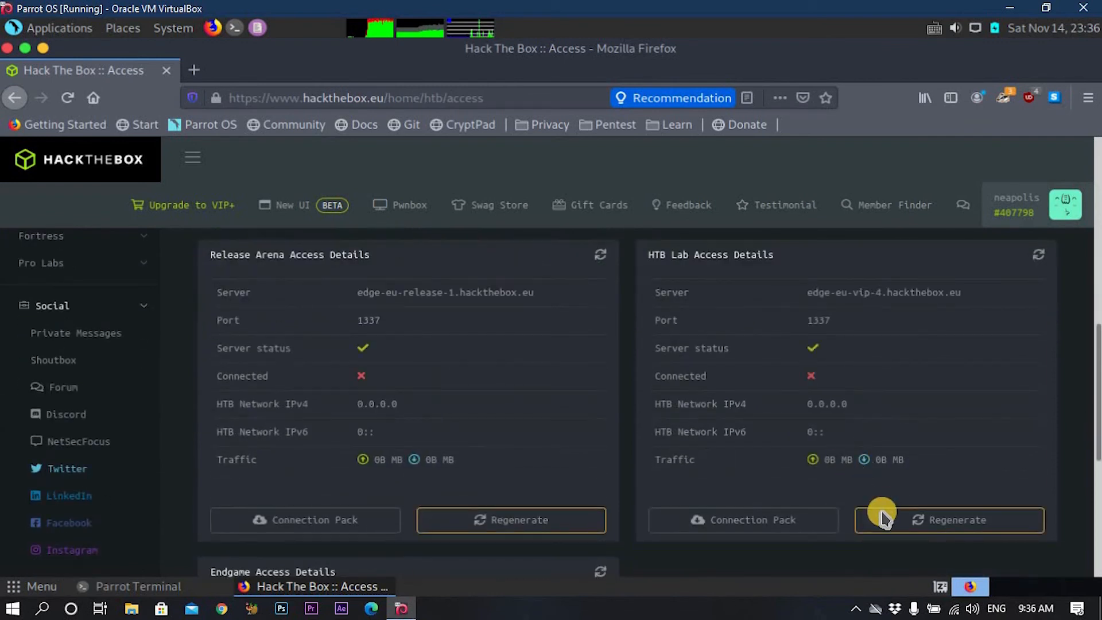
left_click(761, 525)
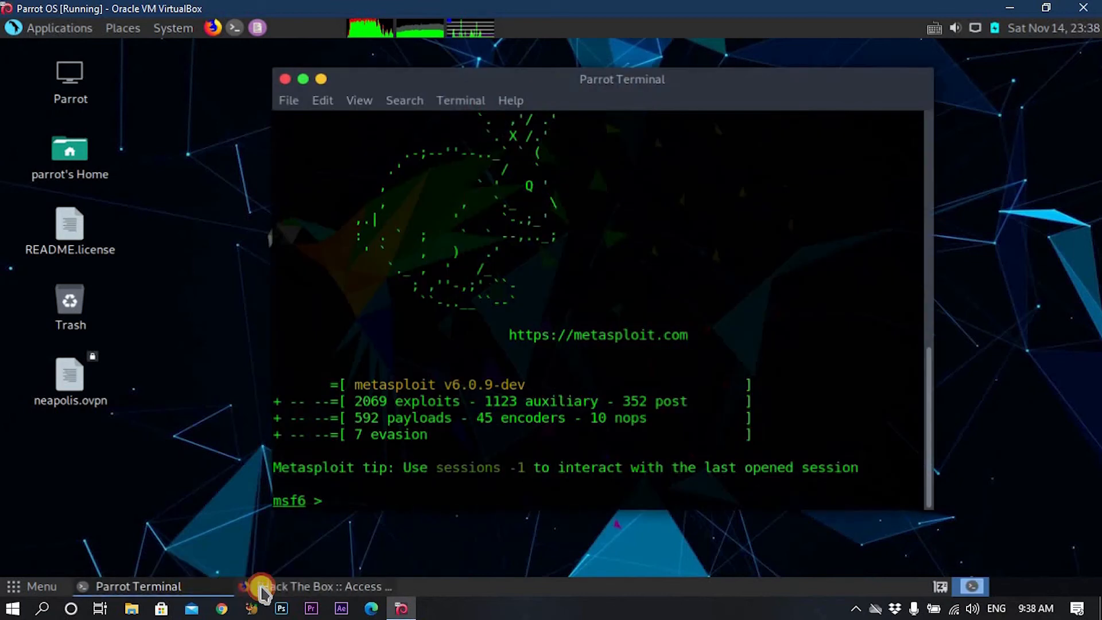
left_click(261, 587)
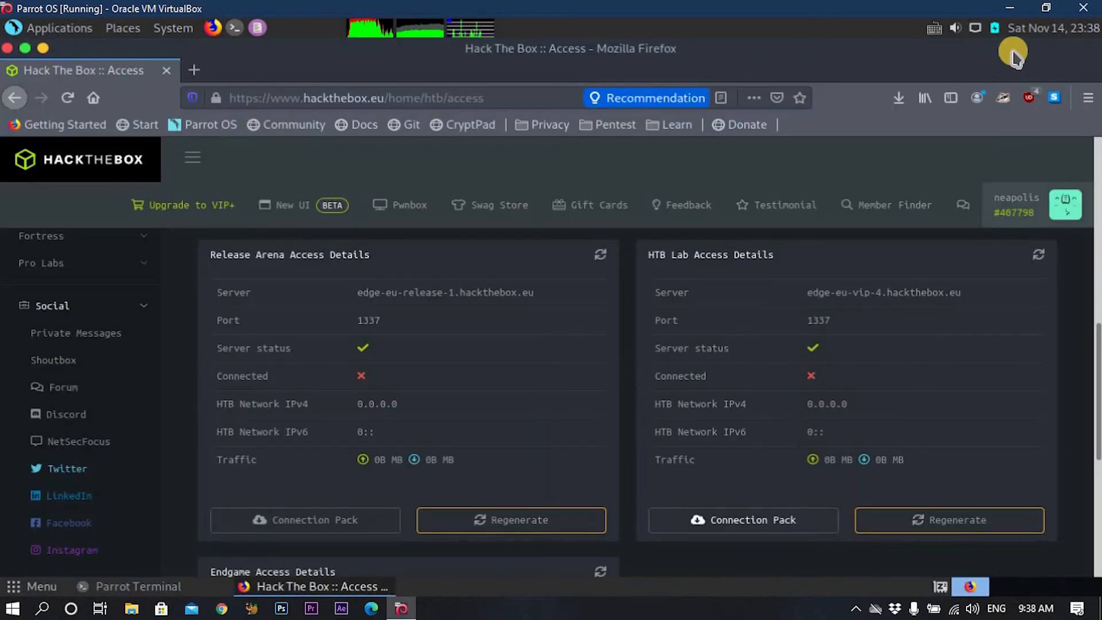
left_click(298, 591)
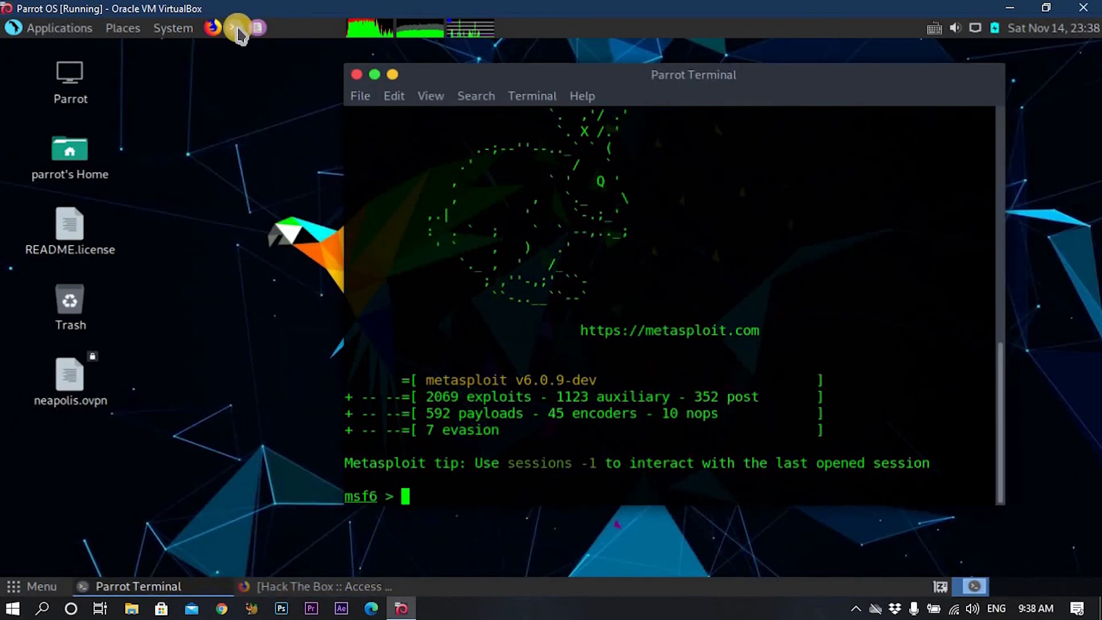
In a new terminal, cd into Desktop and run openvpn with neapolis.ovpn until initialization completes.
left_click(237, 27)
left_click_drag(418, 61, 686, 78)
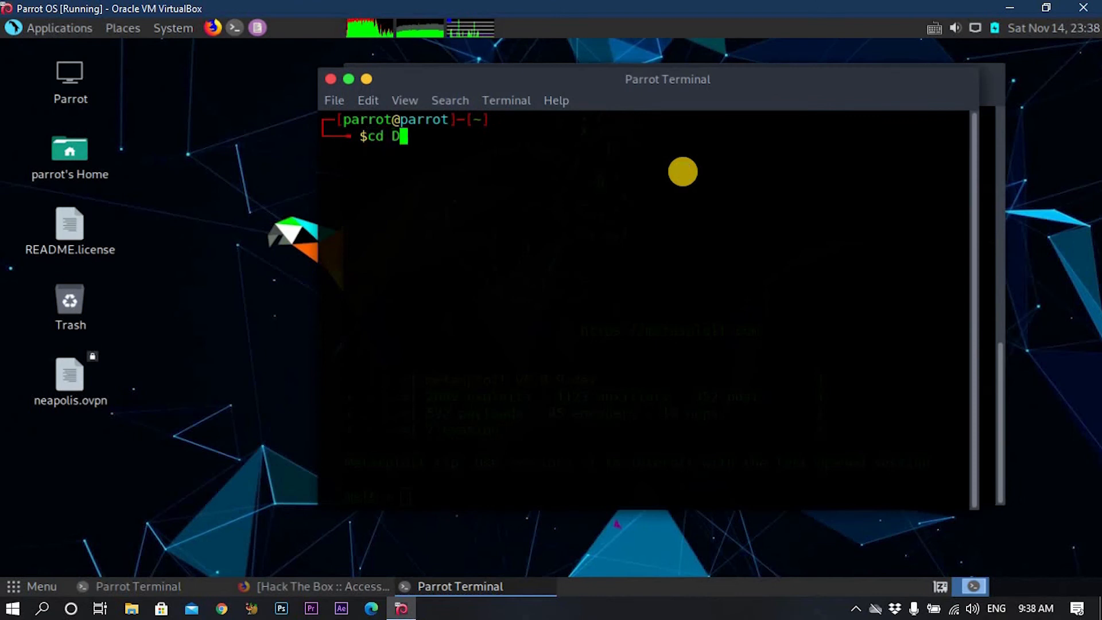
type("cd Desktop")
key("Return")
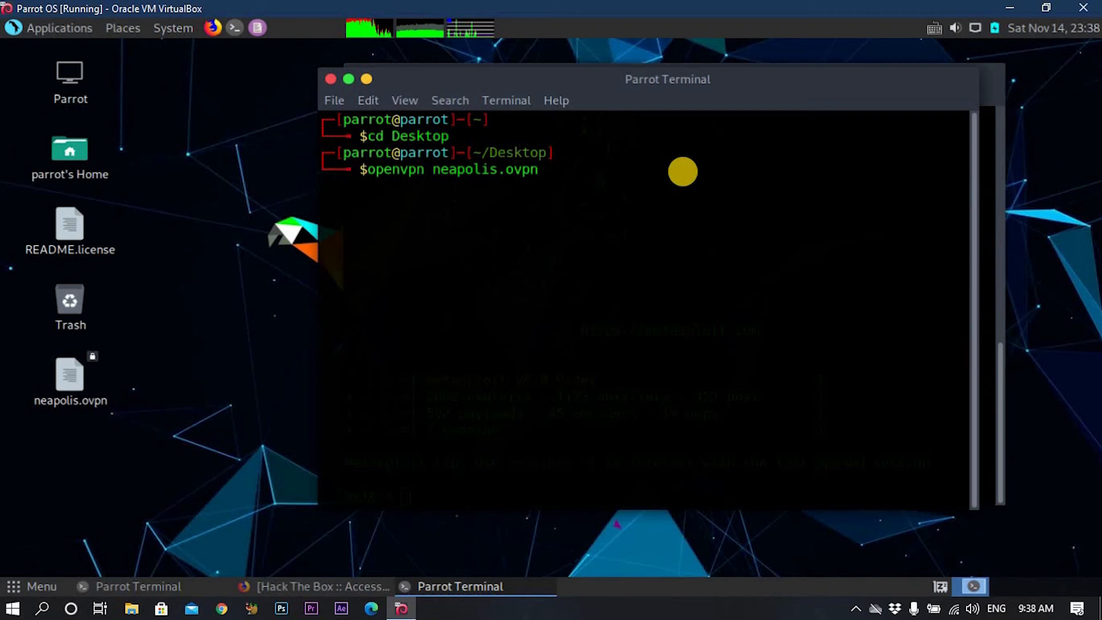
key("Return")
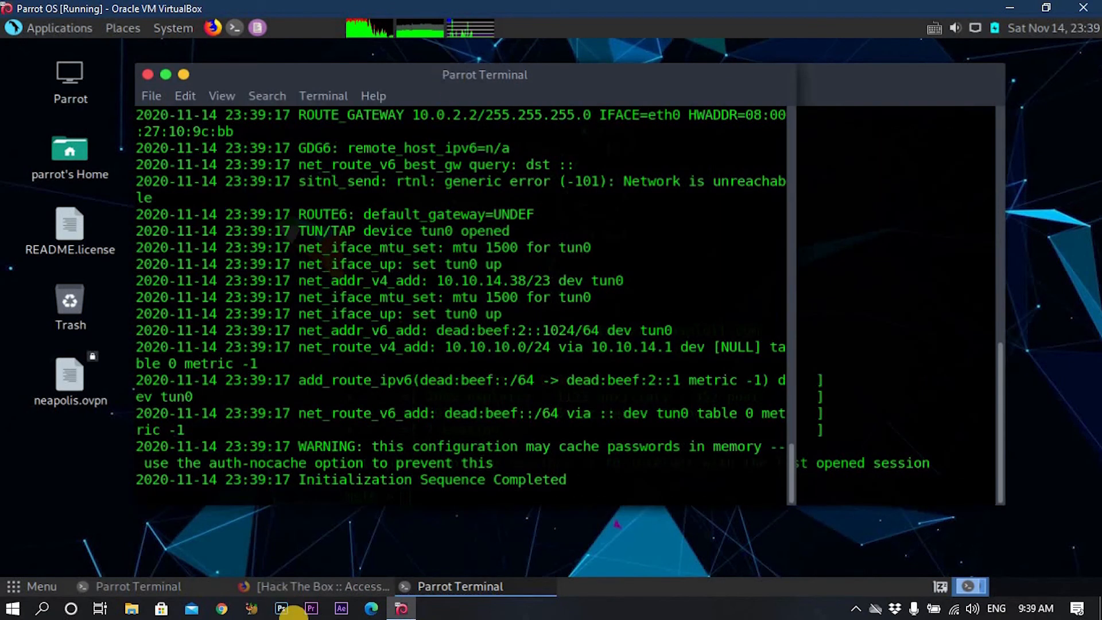
left_click(451, 591)
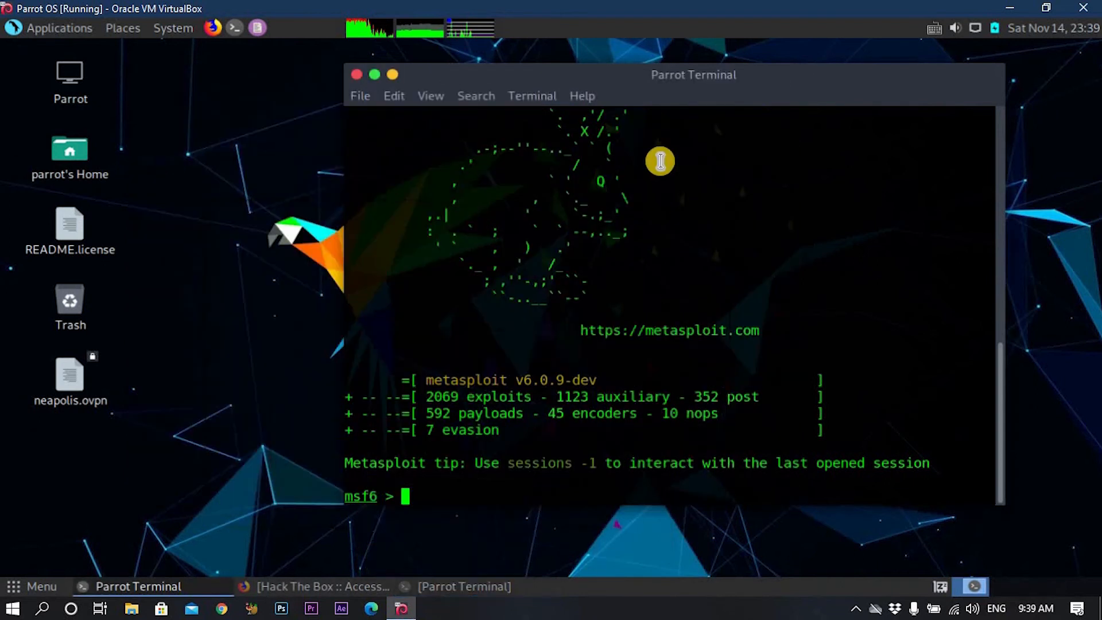
Bring Firefox back and refresh the HTB Lab access details.
mouse_move(659, 81)
left_mouse_down()
mouse_move(626, 76)
mouse_move(638, 77)
left_mouse_up()
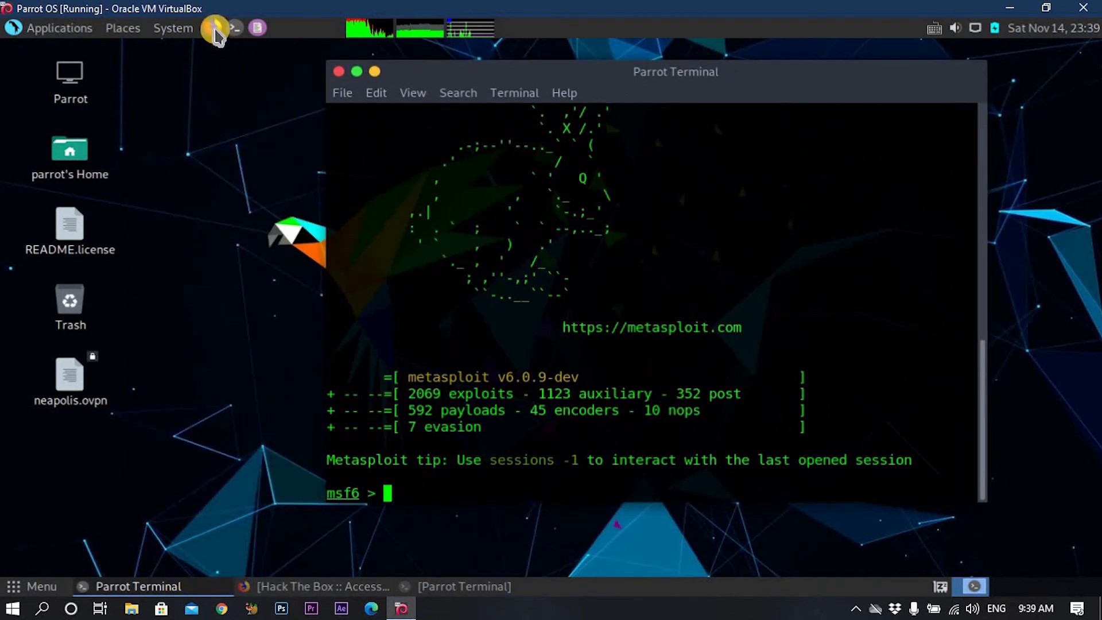
left_click(324, 594)
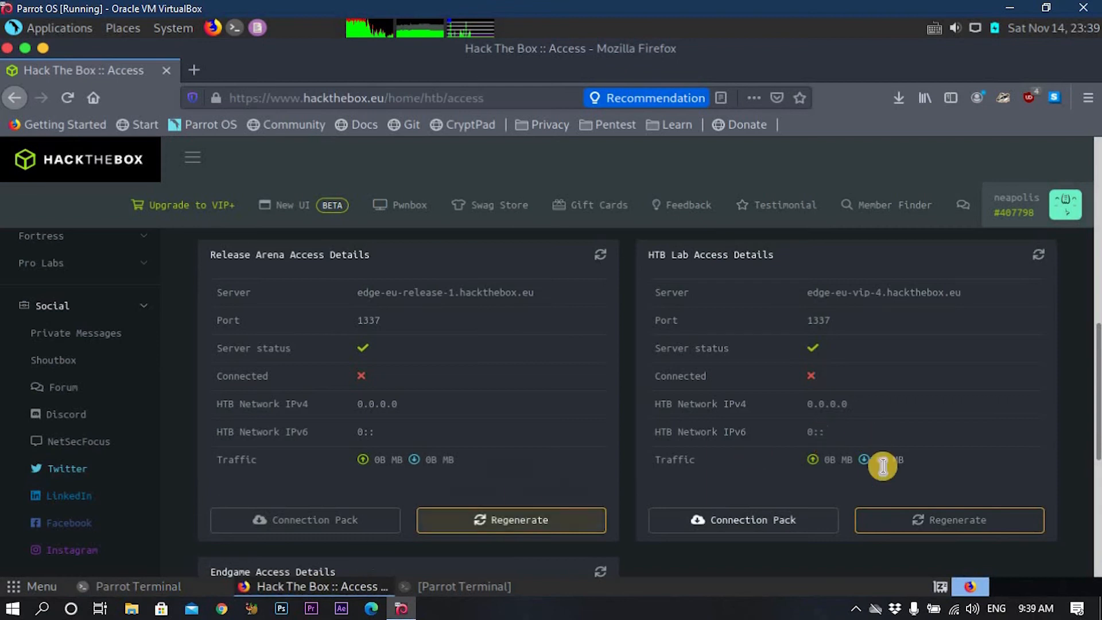
left_click(1042, 257)
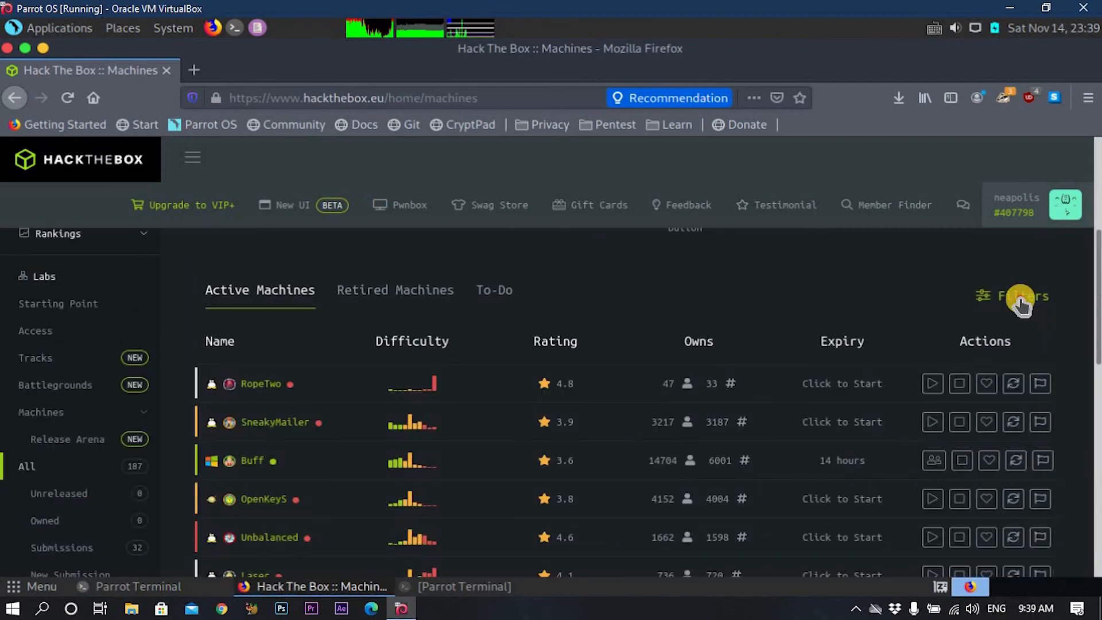
Find Blue among retired machines, start it, and open its profile page.
left_click(1024, 298)
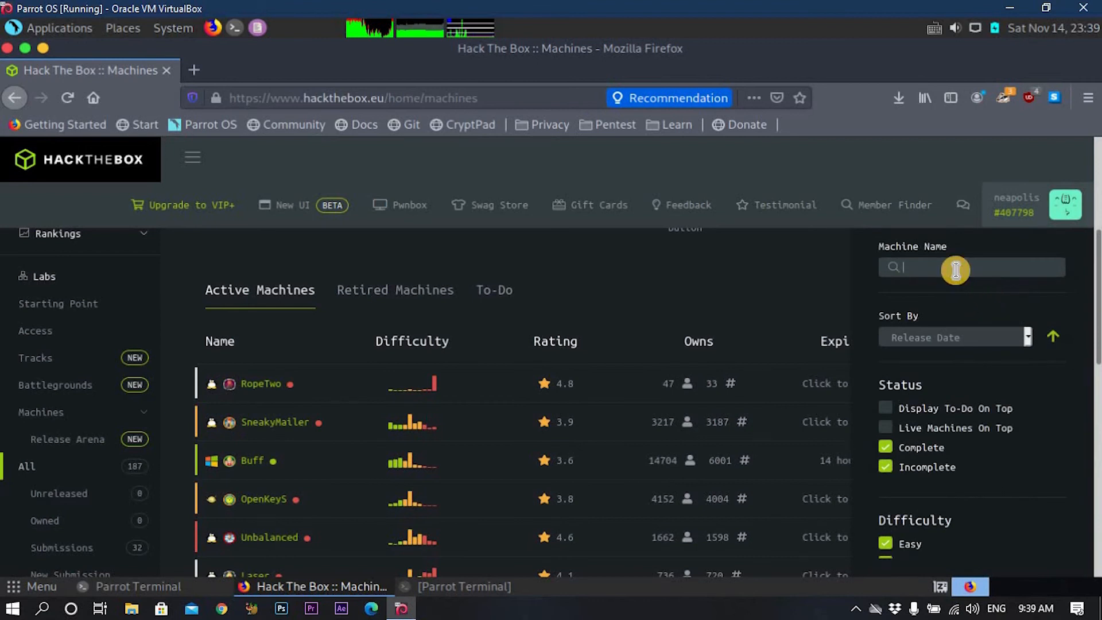
type("blue")
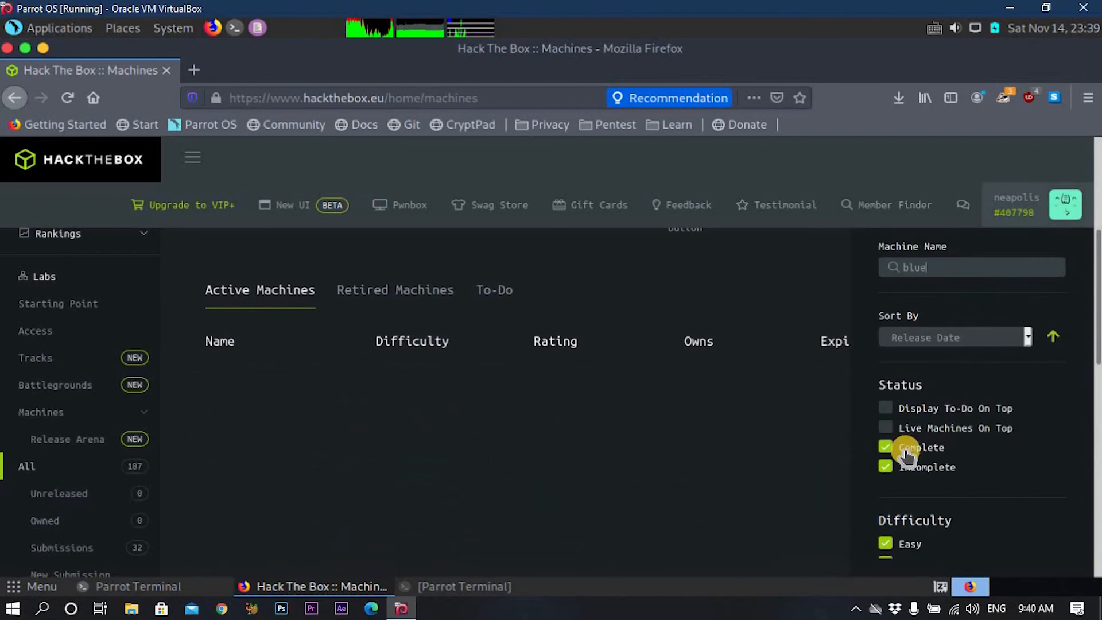
left_click(411, 299)
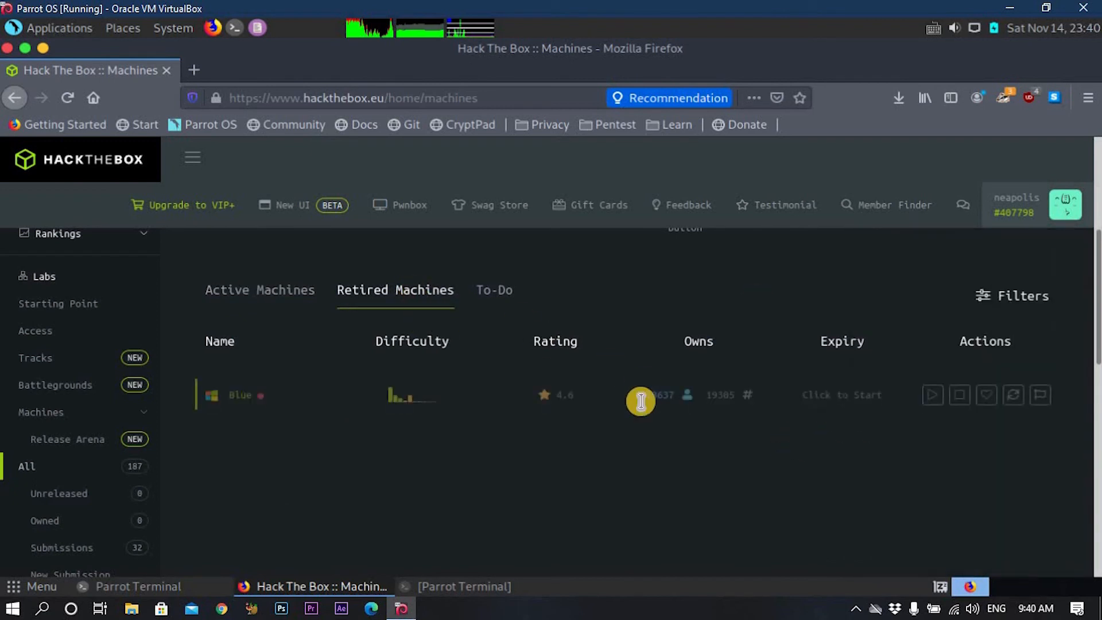
left_click(940, 384)
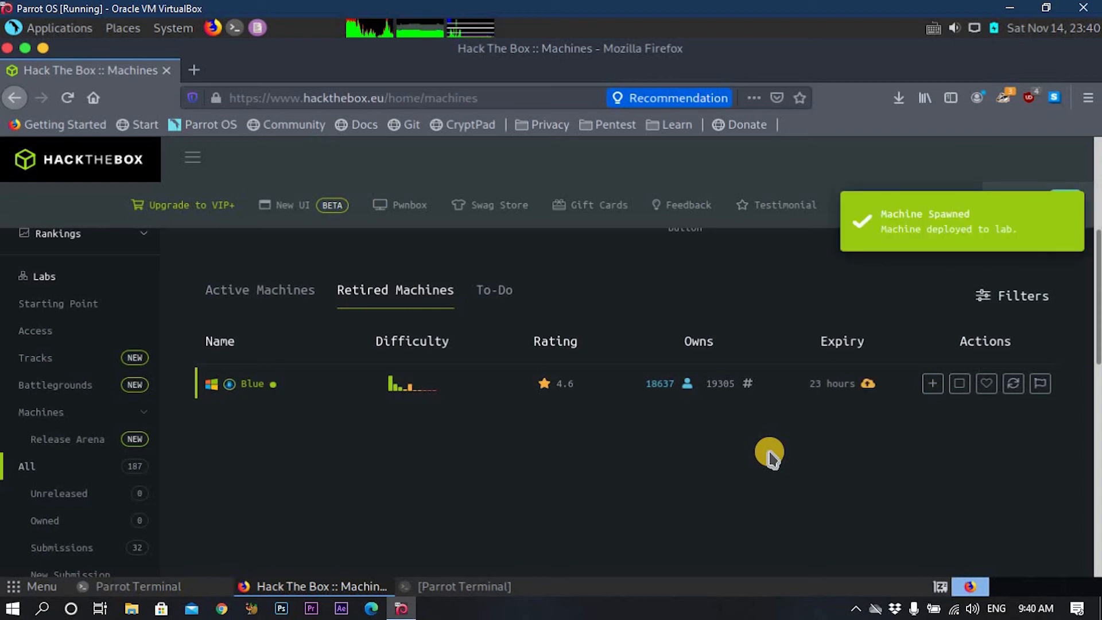
left_click(253, 385)
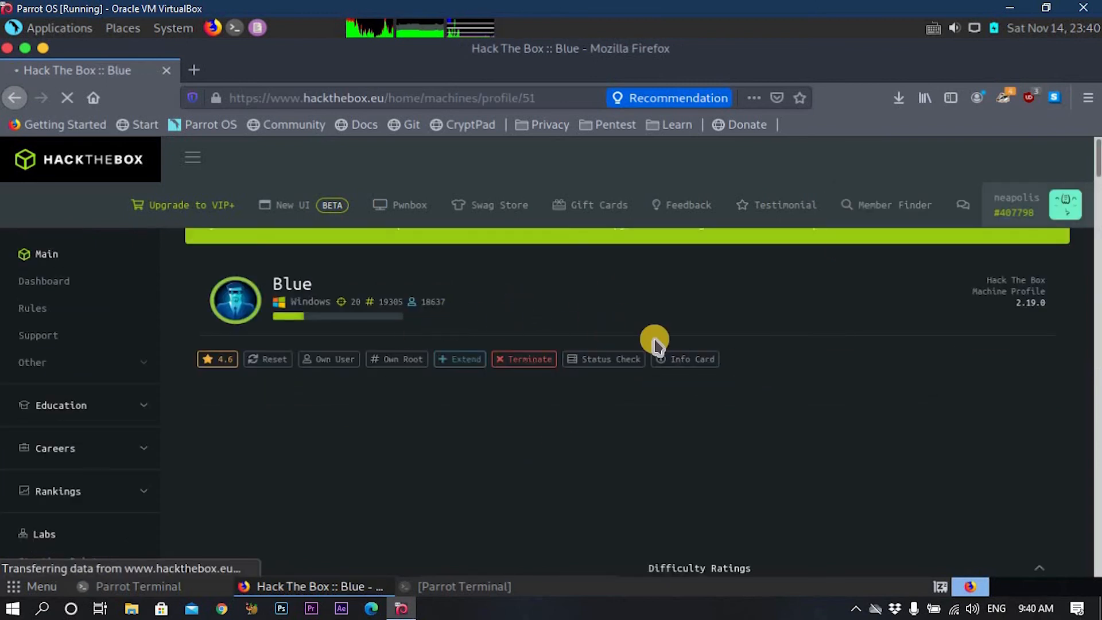
scroll(653, 342, "down", 3)
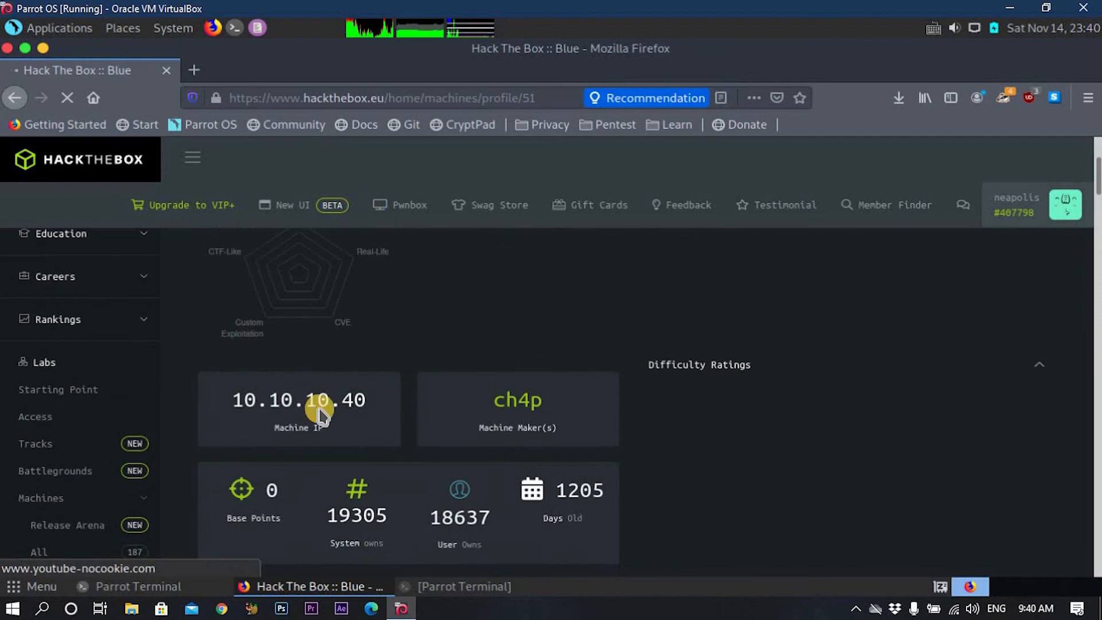
Select the machine IP 10.10.10.40 and copy it to the clipboard.
double_click(327, 407)
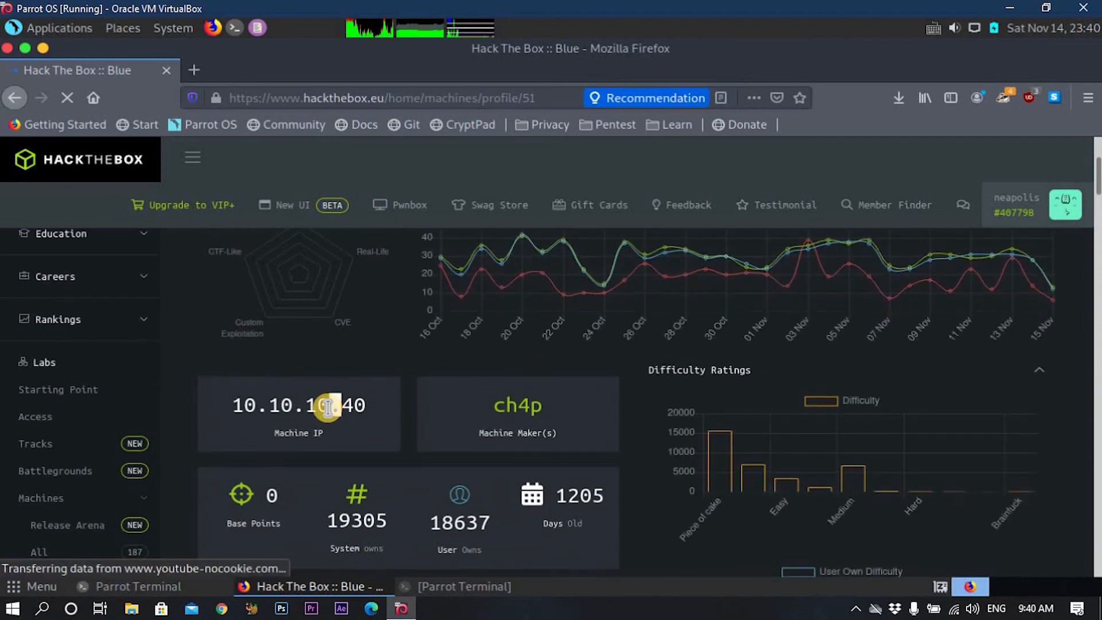
triple_click(327, 407)
right_click(328, 407)
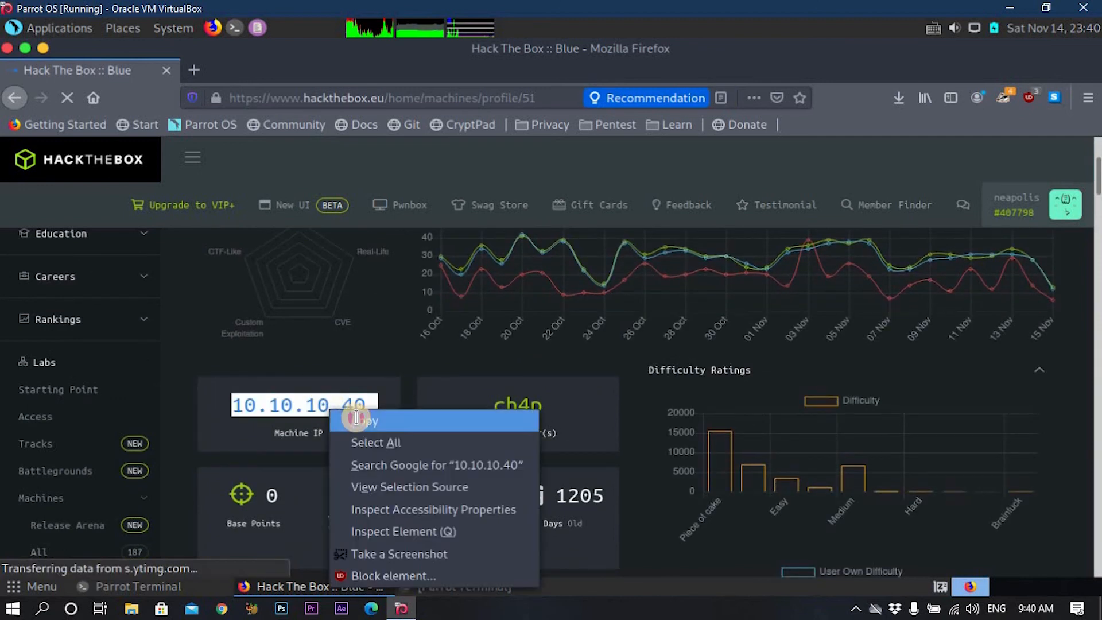
left_click(345, 414)
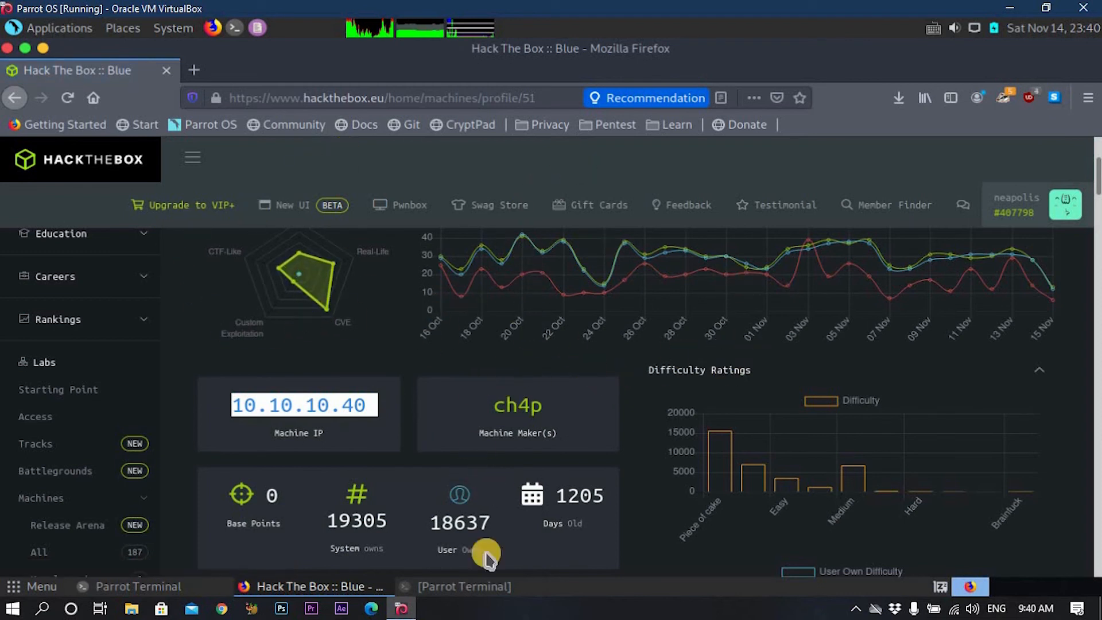
Launch nmap as root with the sudo password and paste the IP to form nmap -F 10.10.10.40.
left_click(55, 26)
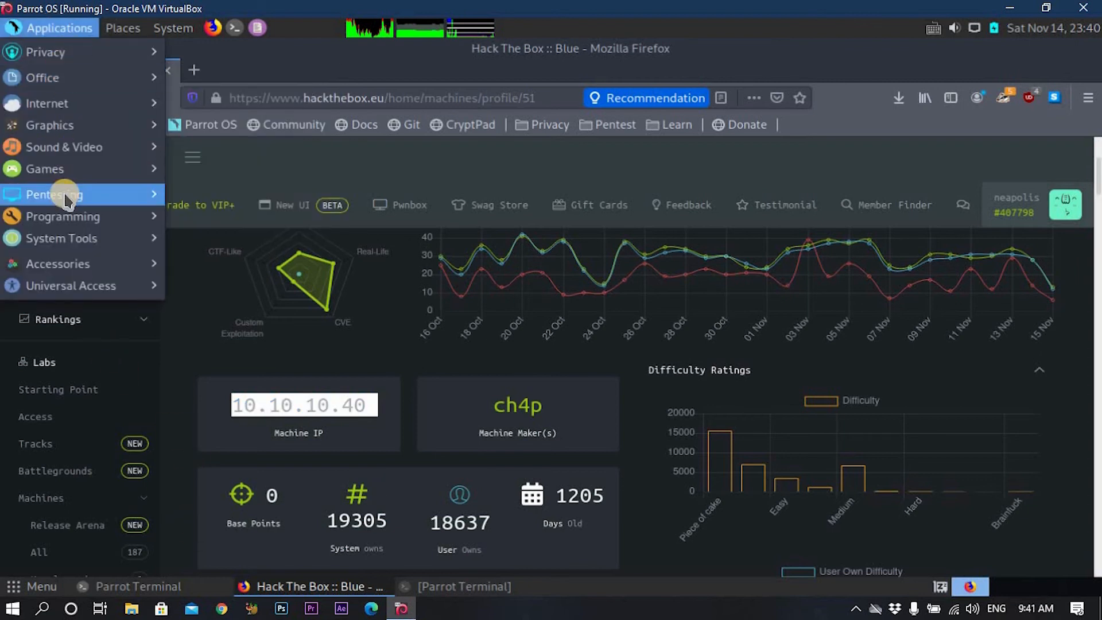
mouse_move(63, 196)
mouse_move(260, 227)
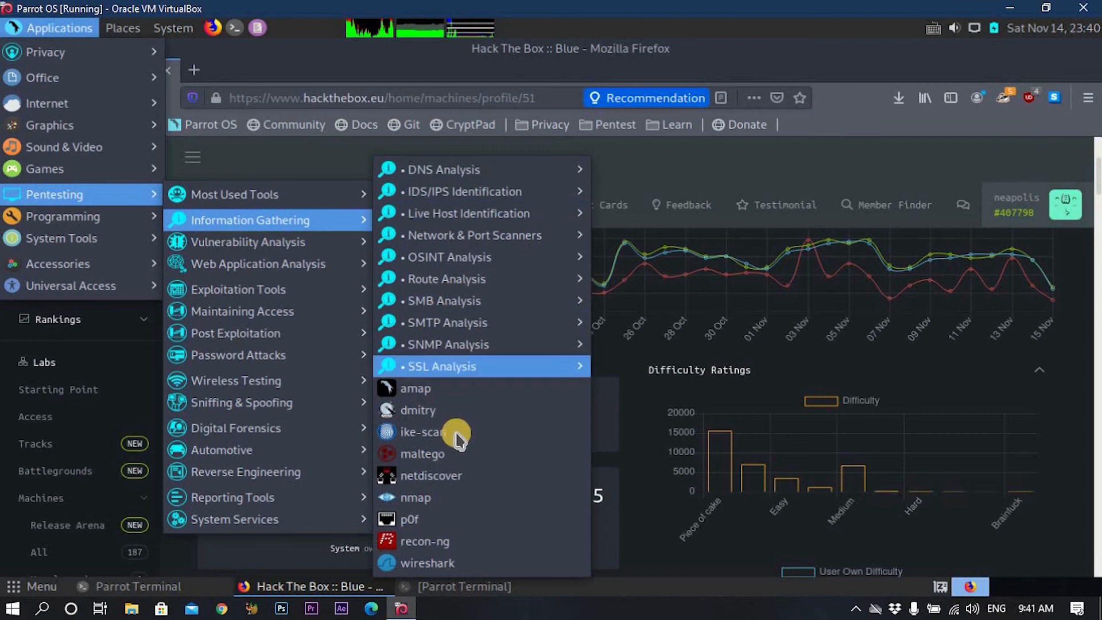
left_click(447, 498)
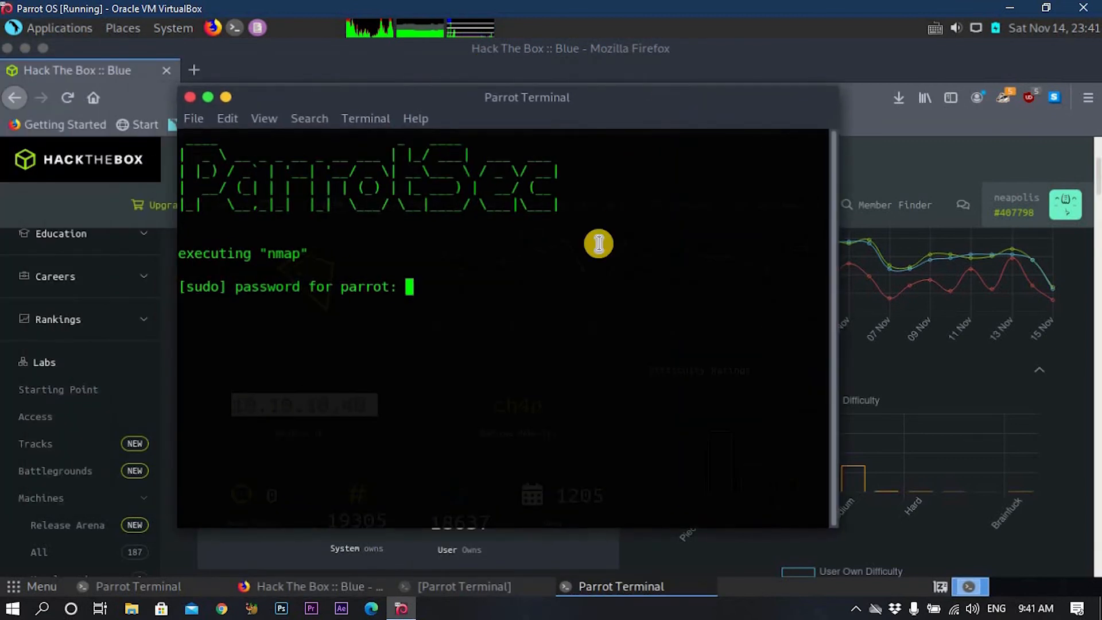
key("Return")
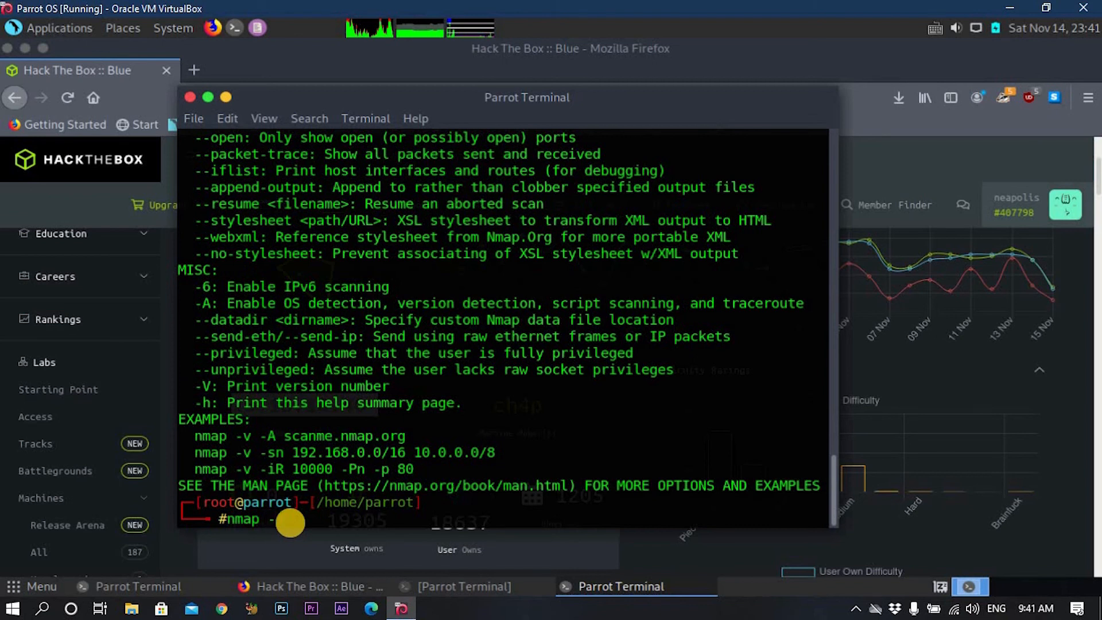
right_click(291, 521)
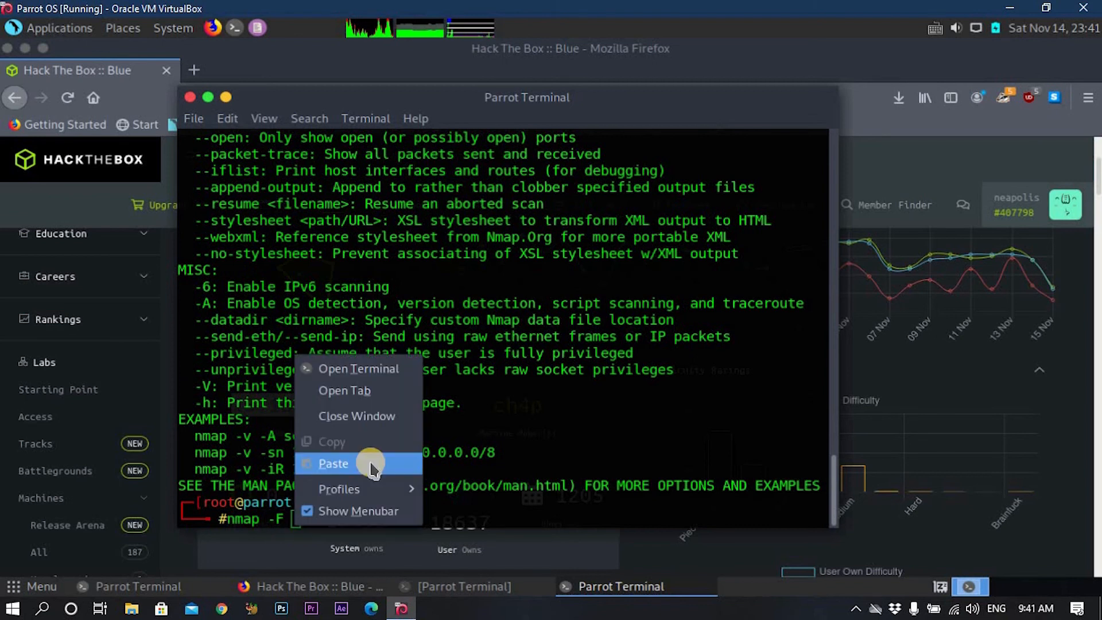
left_click(371, 462)
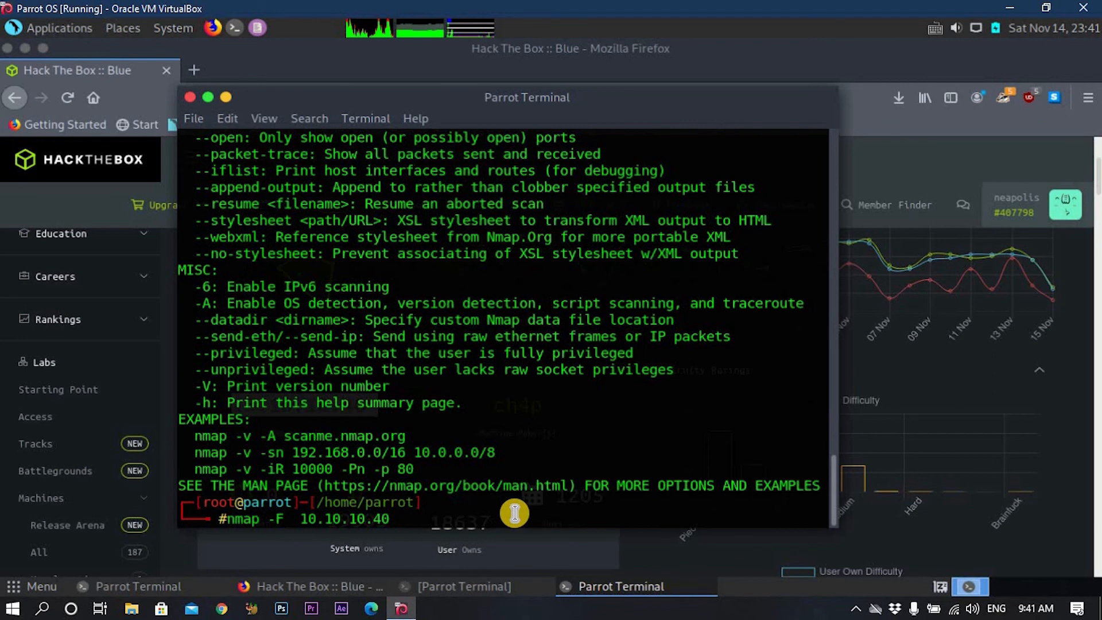
Run nmap -F 10.10.10.40 and recall the command.
key("Return")
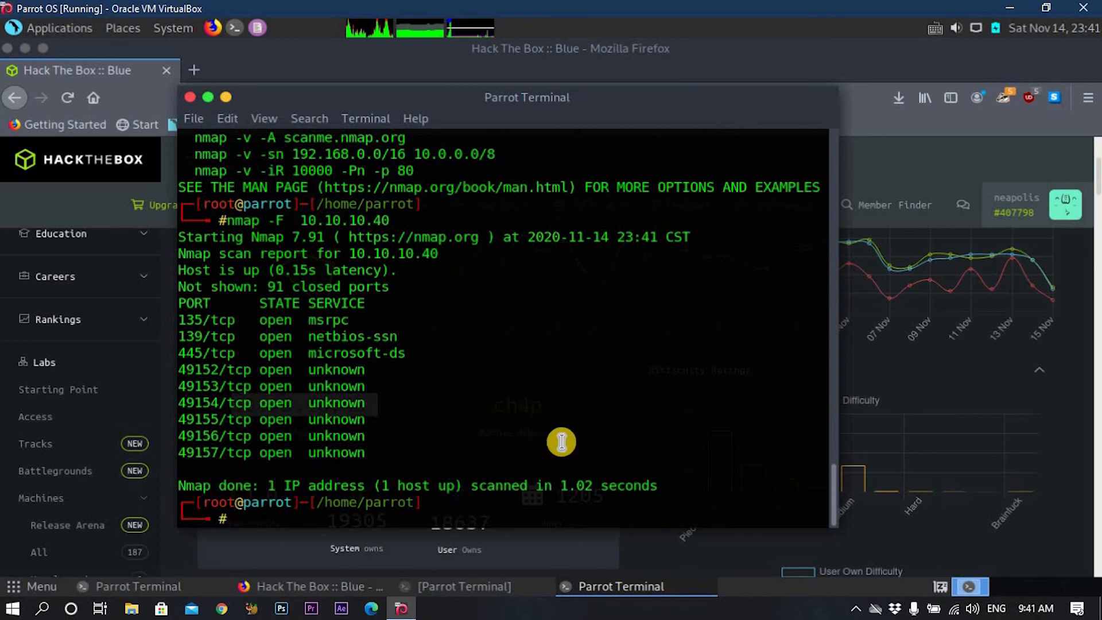
key("Up")
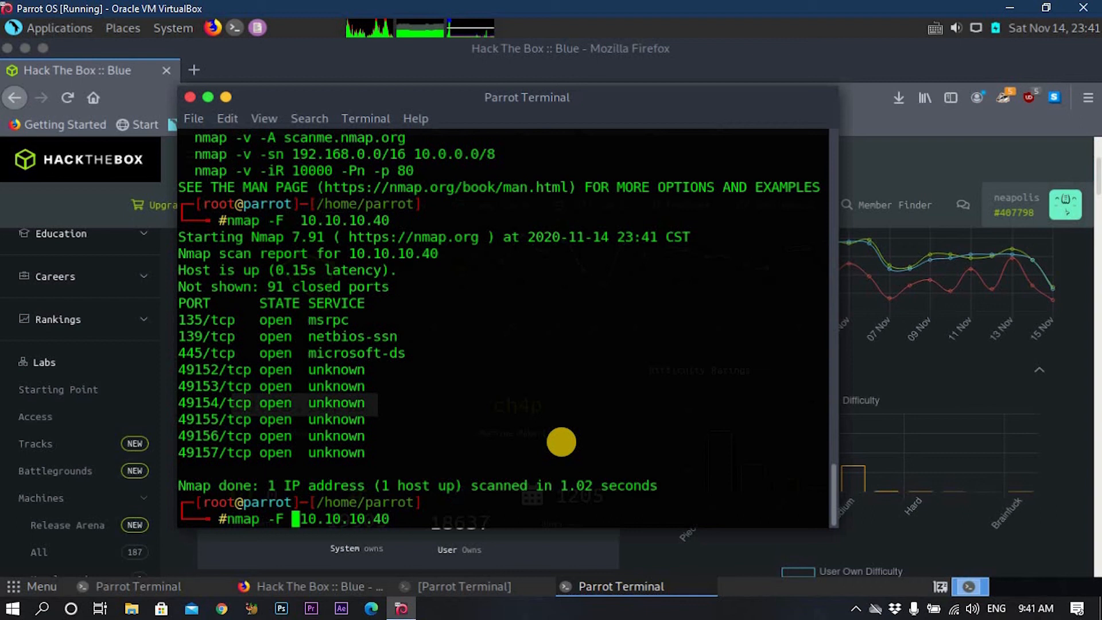
Add -sV and run the service-version scan of 10.10.10.40, checking its progress.
type("-s")
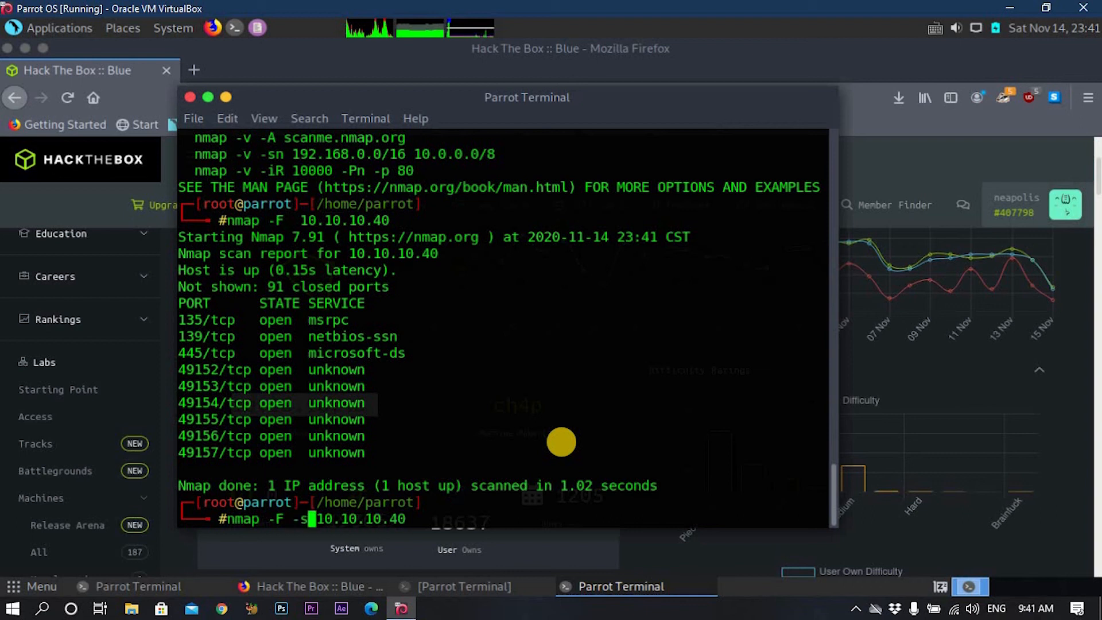
type("V")
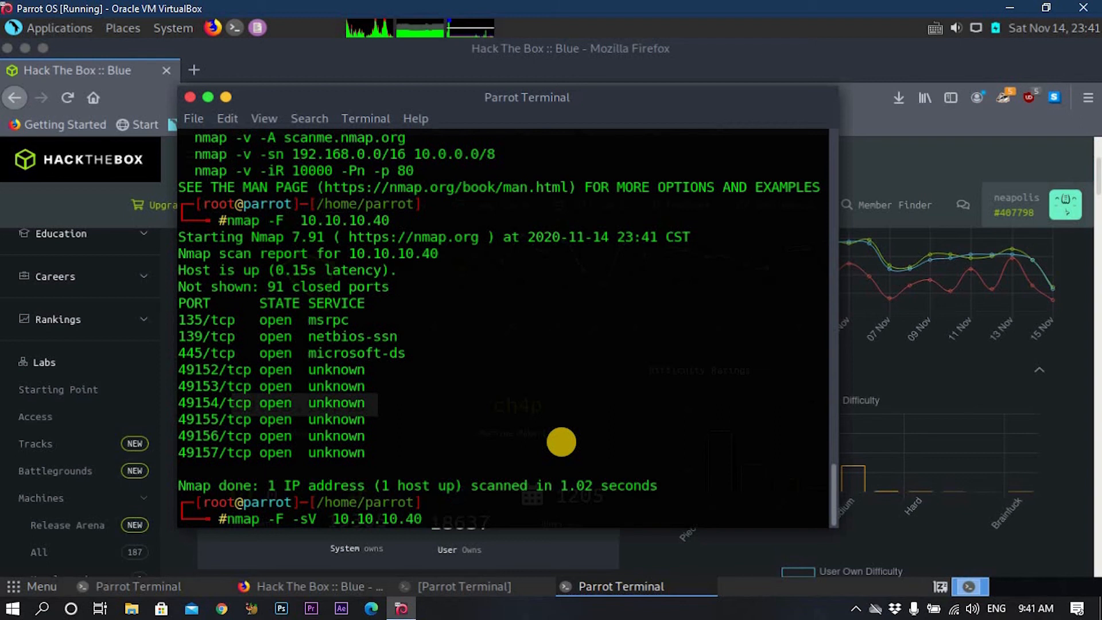
key("Return")
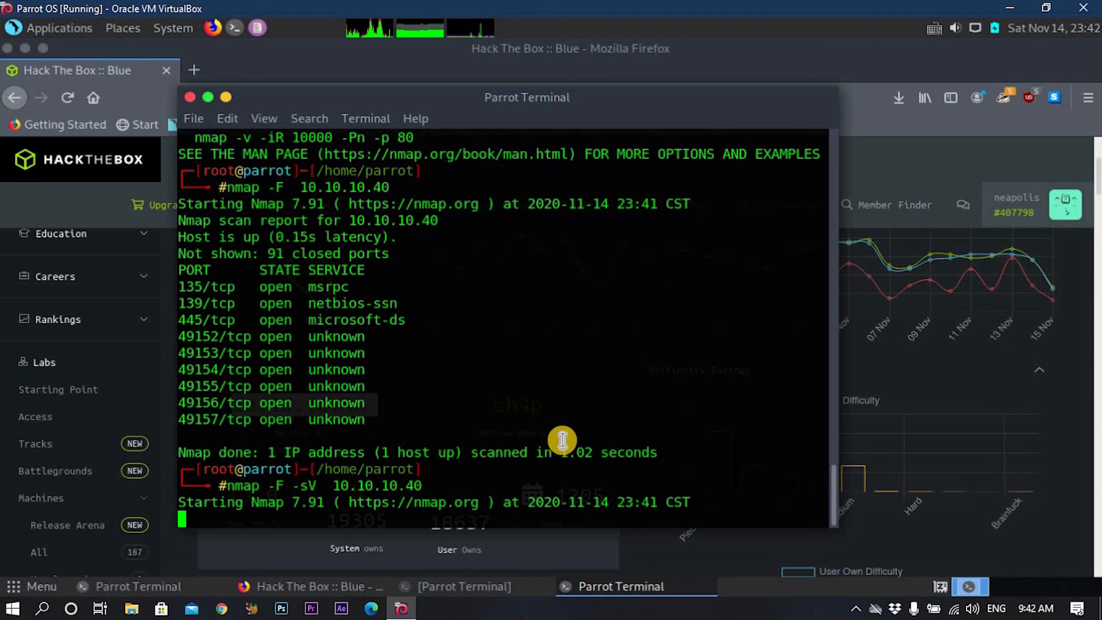
key("Return")
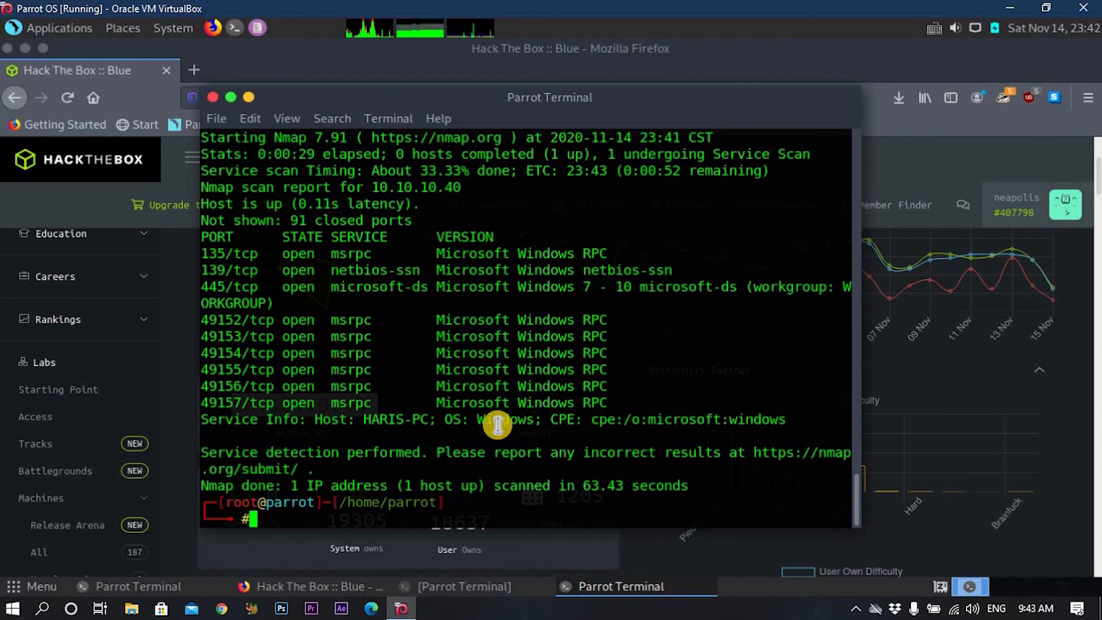
scroll(492, 421, "up", 5)
scroll(490, 302, "down", 5)
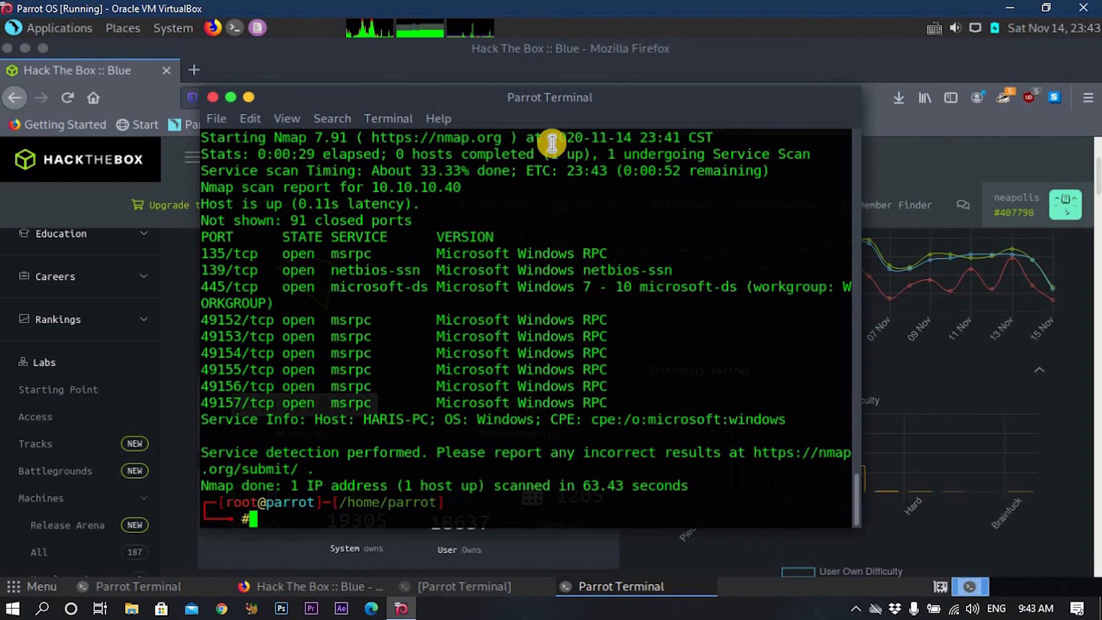
left_click_drag(544, 99, 628, 109)
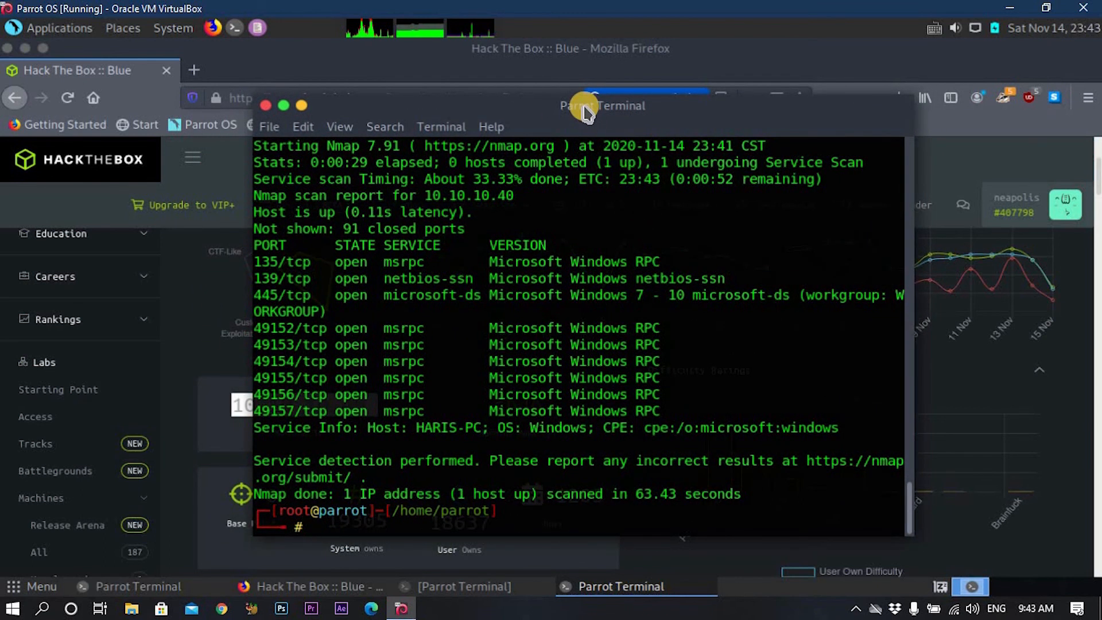
scroll(449, 409, "up", 2)
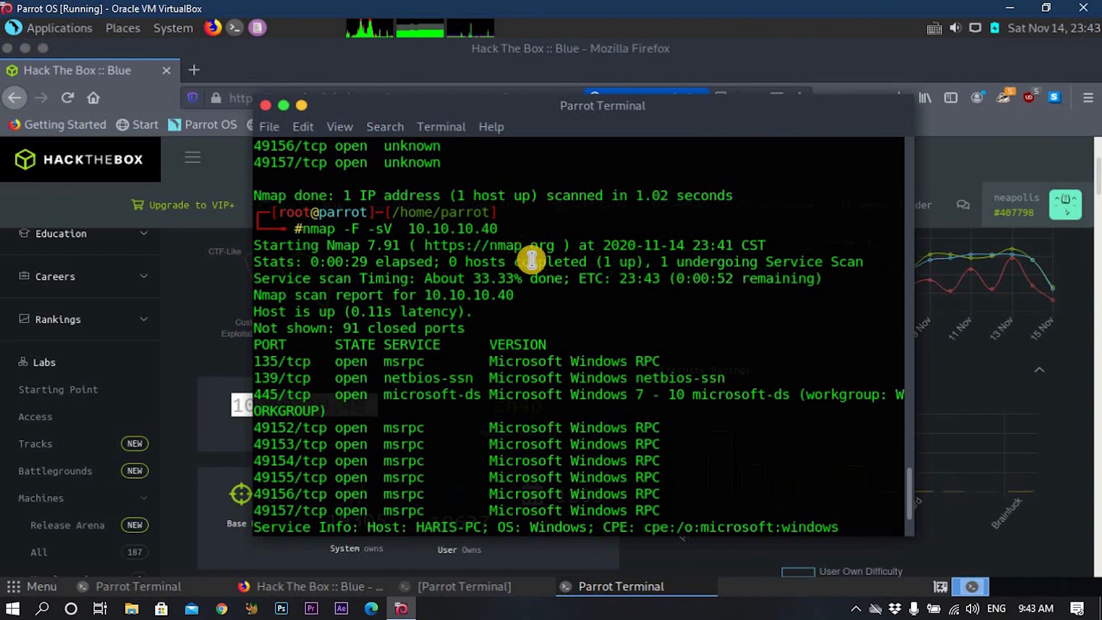
scroll(531, 259, "down", 2)
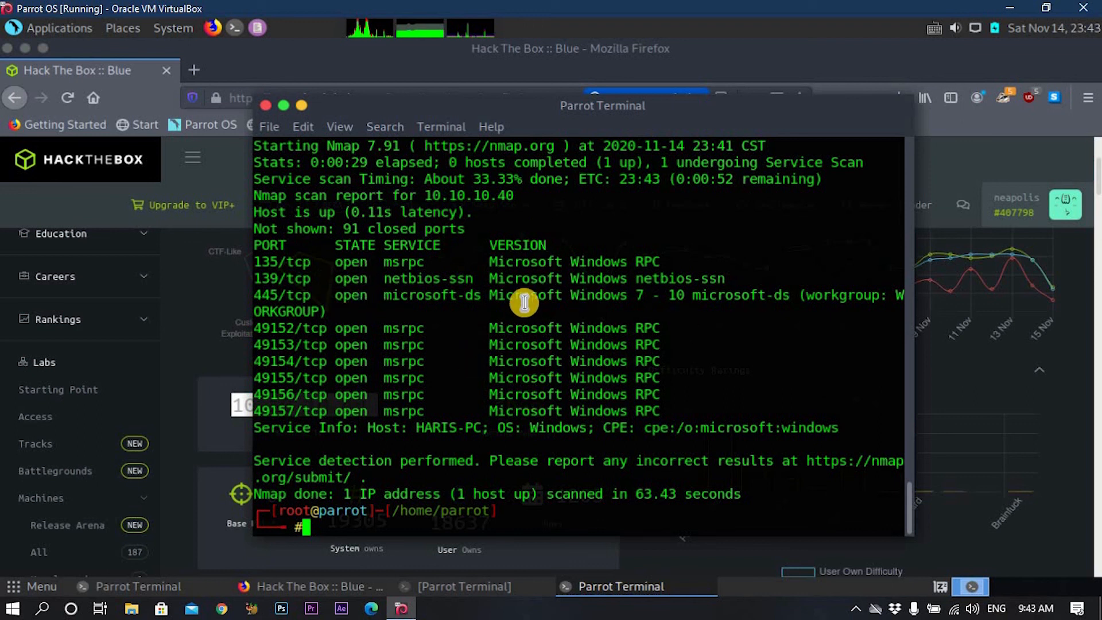
Highlight the port 445 Microsoft Windows 7 - 10 result, then open the terminal's window menu.
left_click_drag(489, 295, 791, 295)
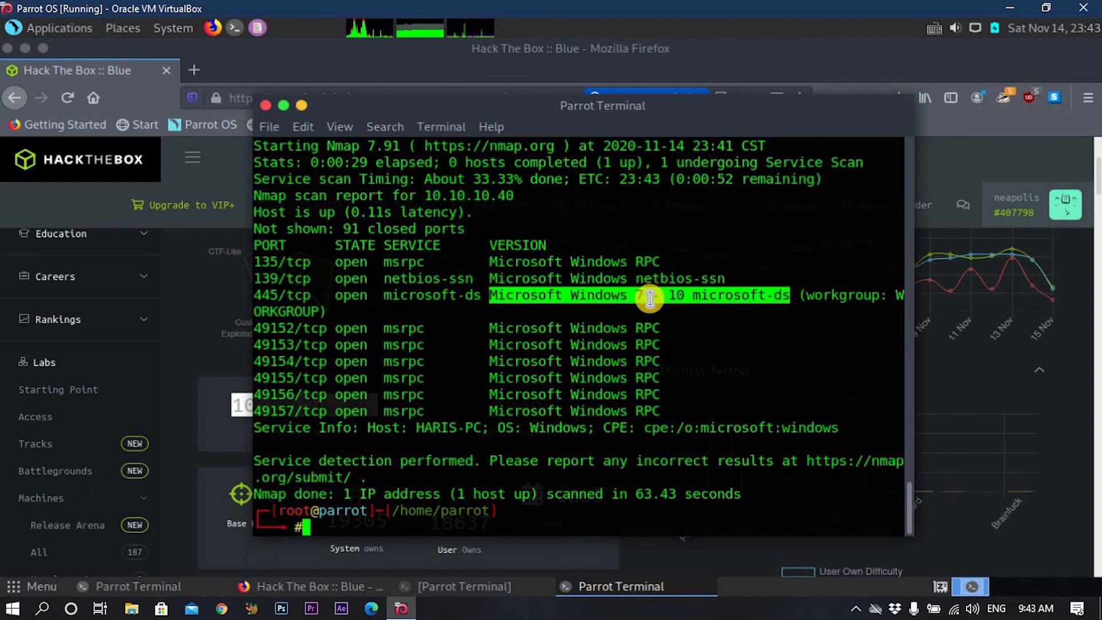
left_click(685, 359)
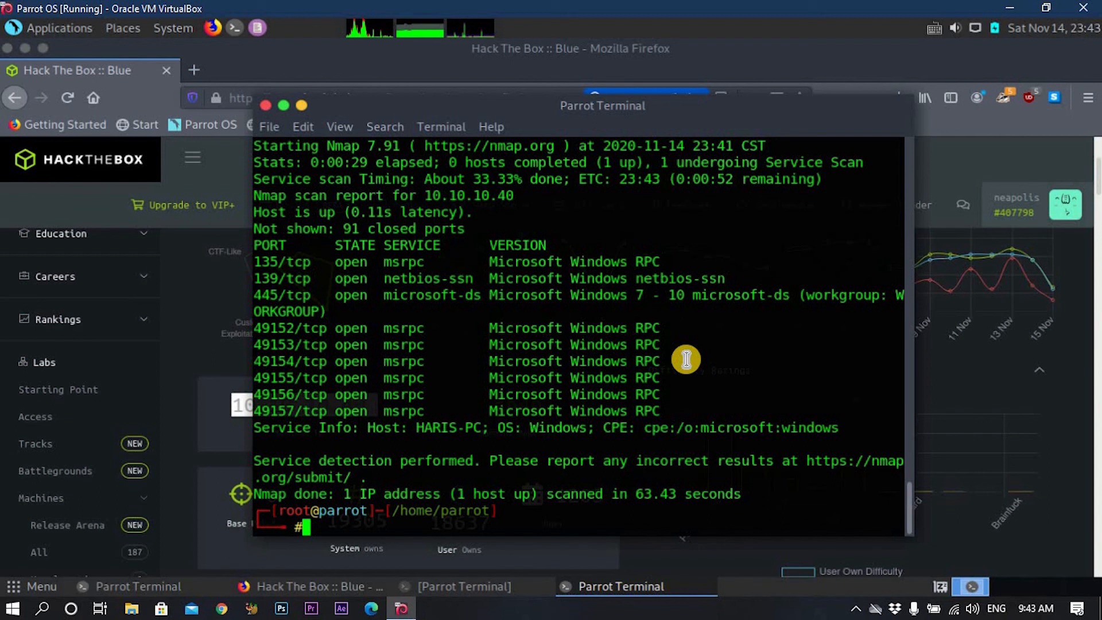
left_click(711, 108)
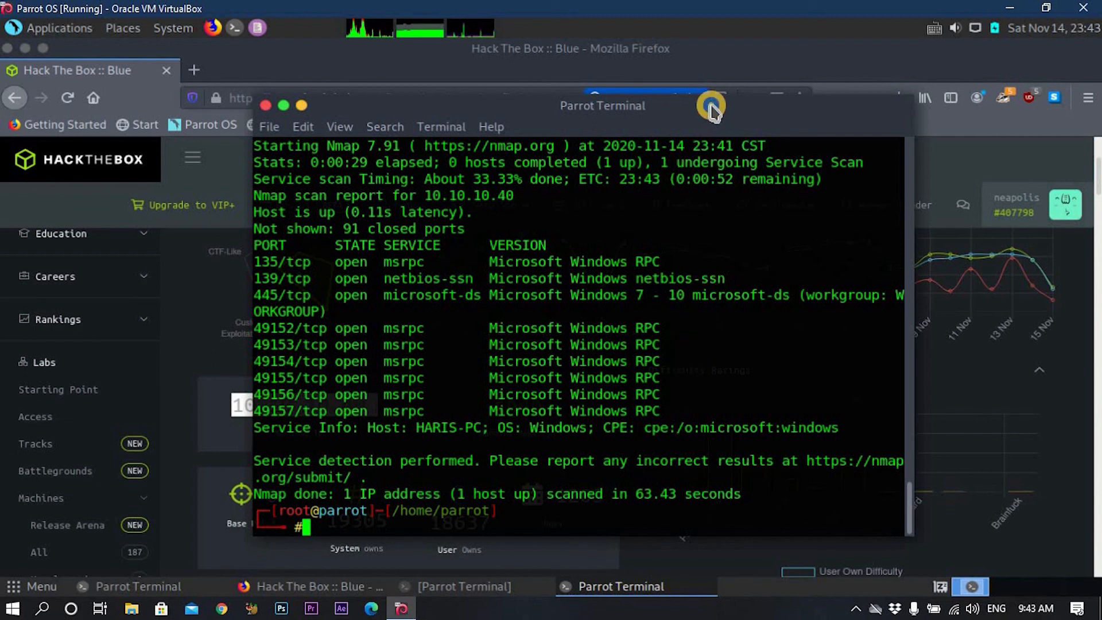
right_click(712, 108)
Close the nmap terminal despite its running process and minimize the Hack The Box browser.
left_click(667, 326)
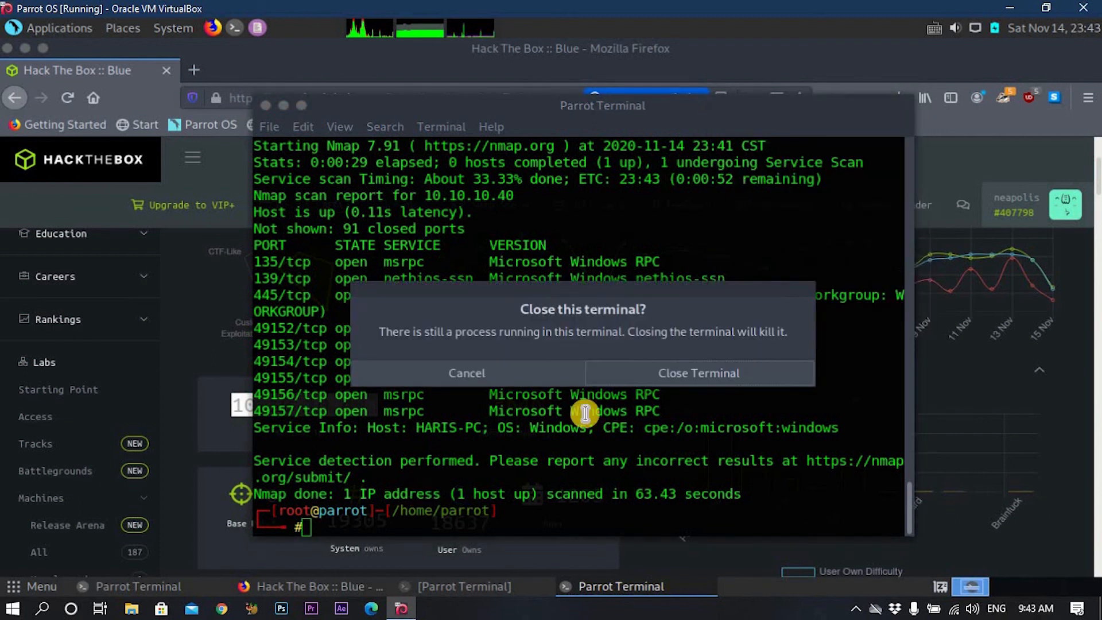
left_click(622, 373)
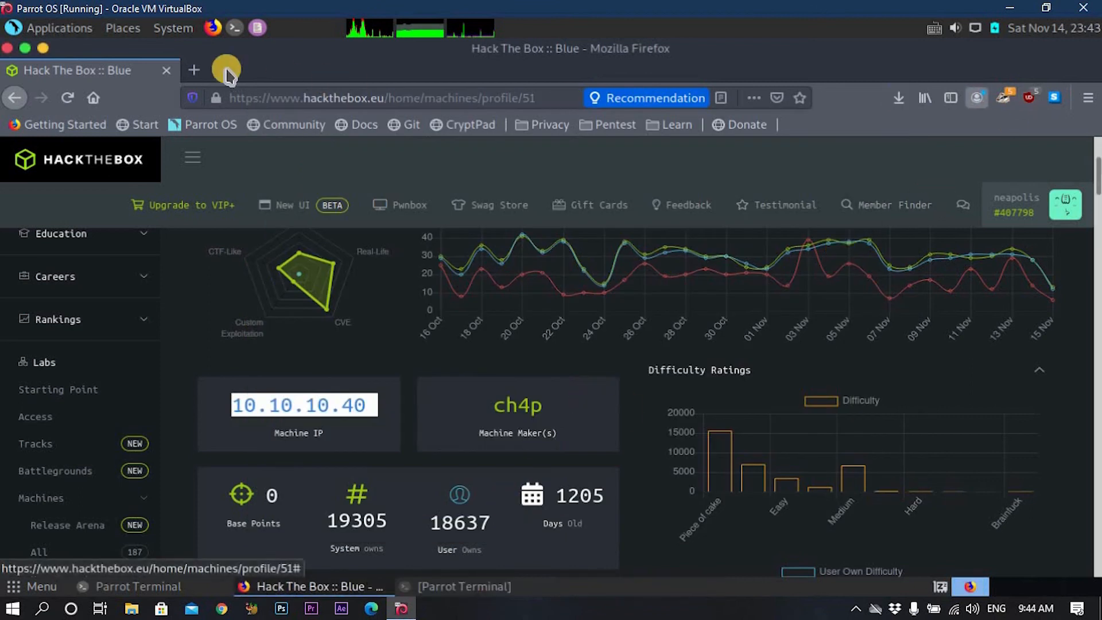
left_click(320, 588)
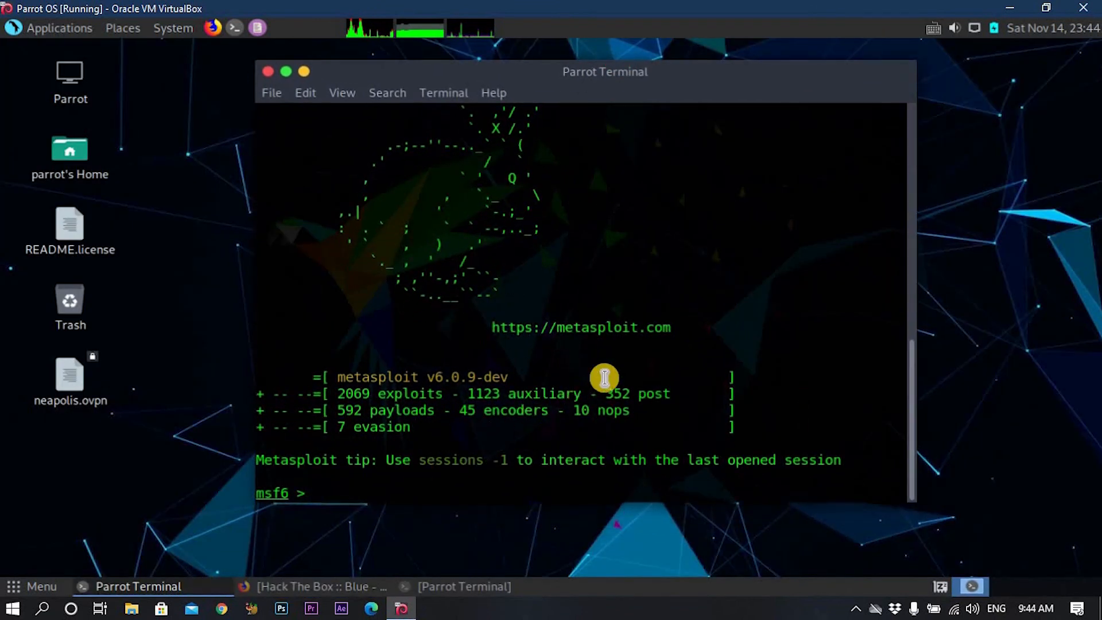
scroll(604, 377, "up", 2)
scroll(604, 378, "down", 2)
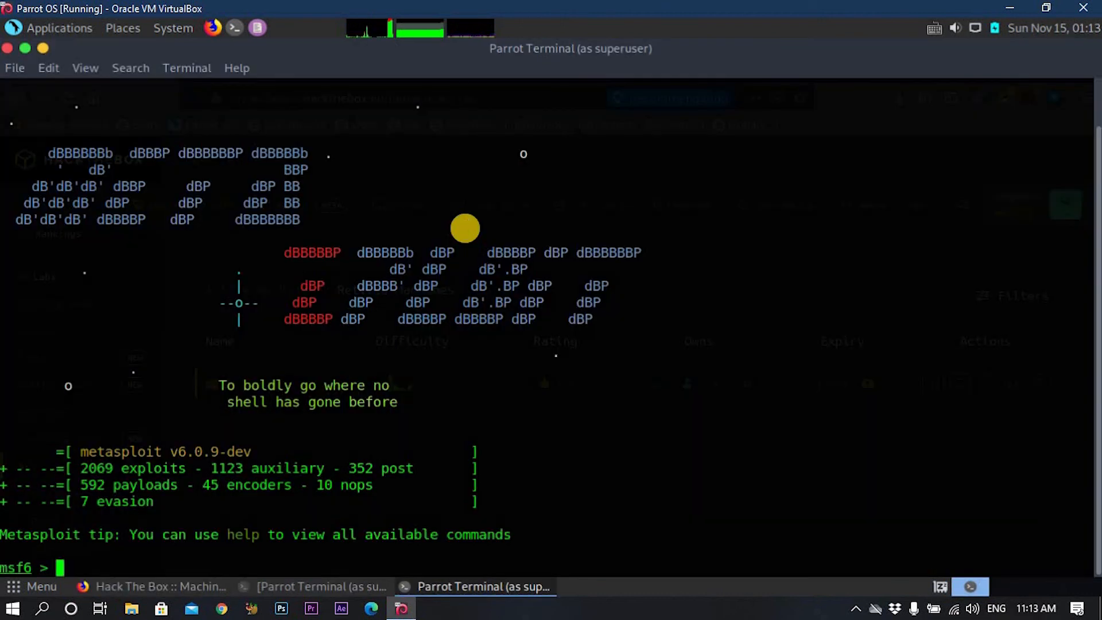
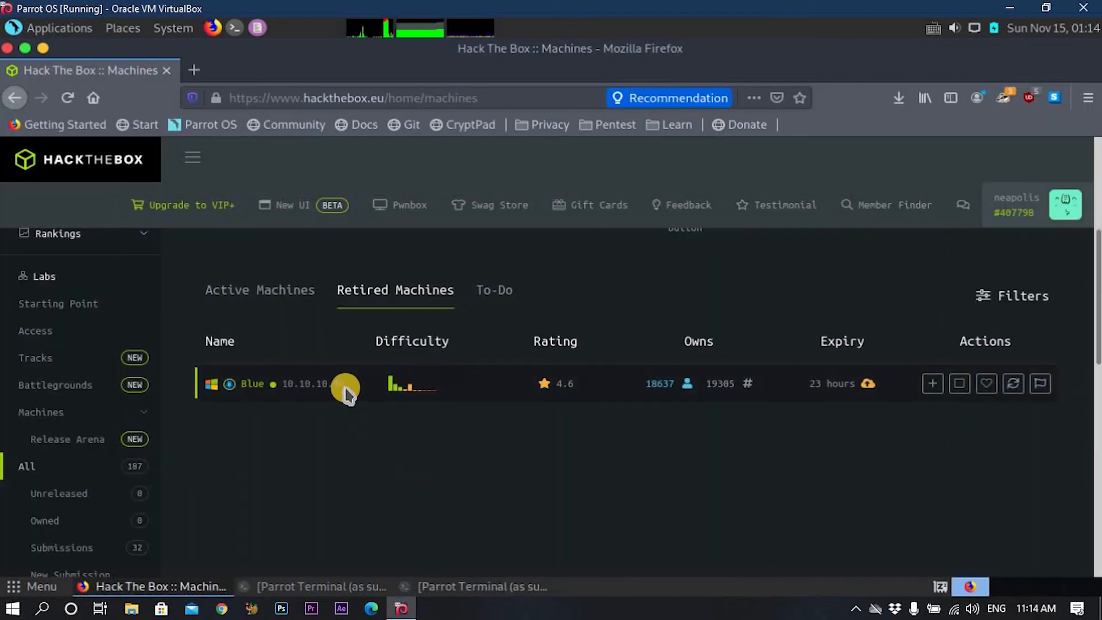
Select the Blue machine's IP 10.10.10.40 on the Hack The Box Retired Machines page.
left_click(313, 387)
triple_click(313, 386)
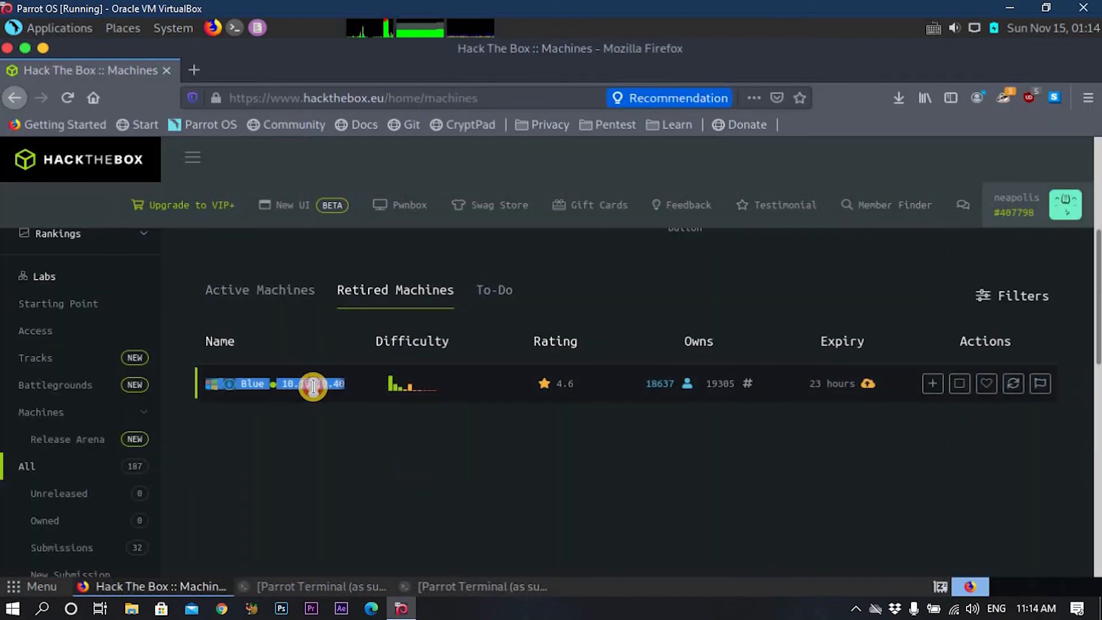
triple_click(313, 386)
left_click(331, 384)
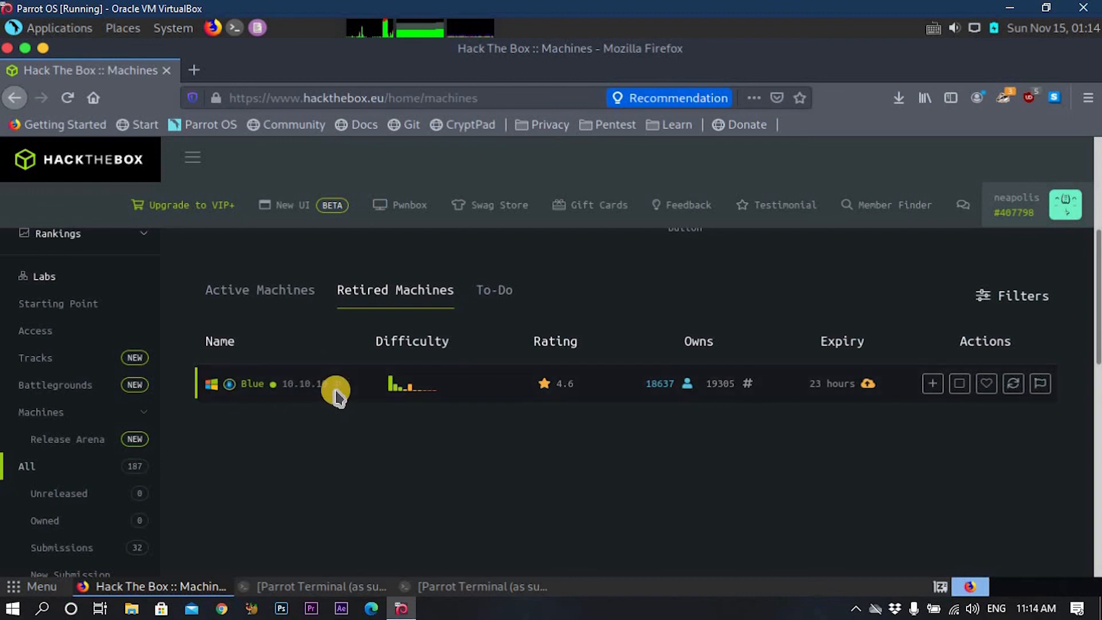